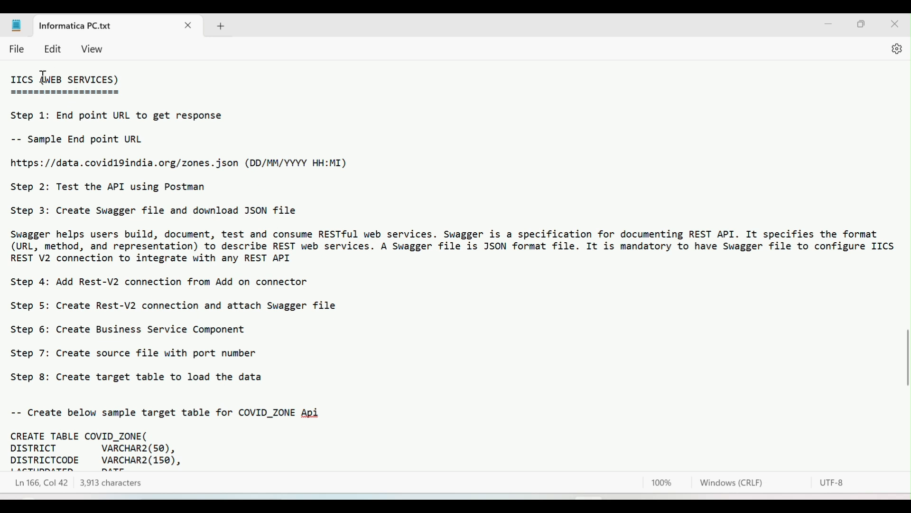
Review the IICS (WEB SERVICES) heading and the sample end point URL beneath it in the notes
drag(41, 80, 120, 82)
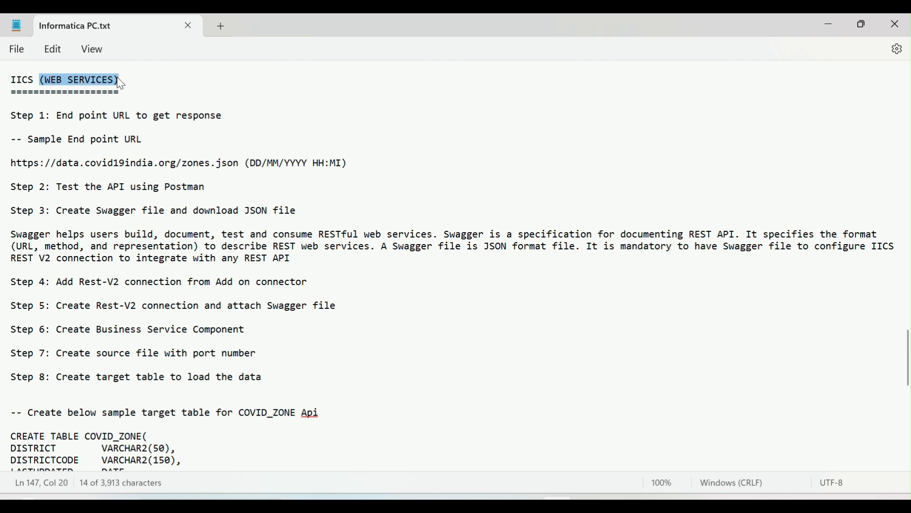
click(141, 141)
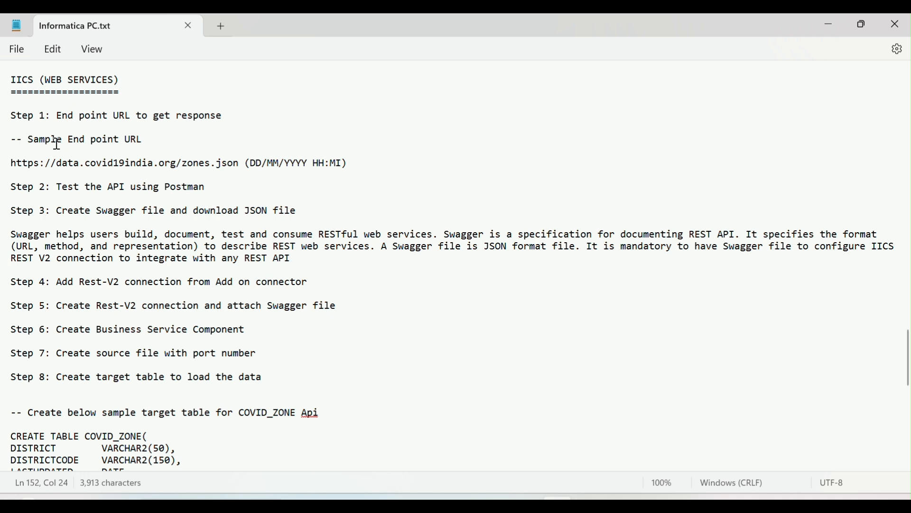
triple_click(22, 166)
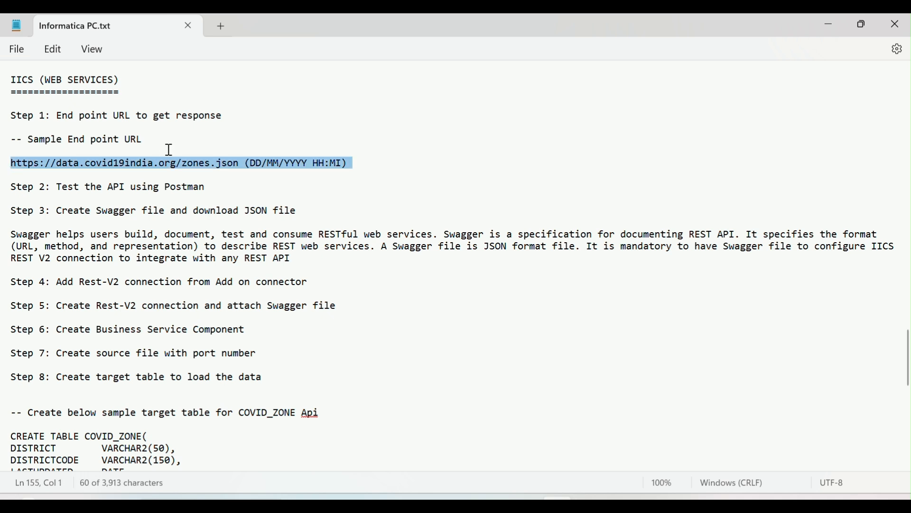
click(172, 165)
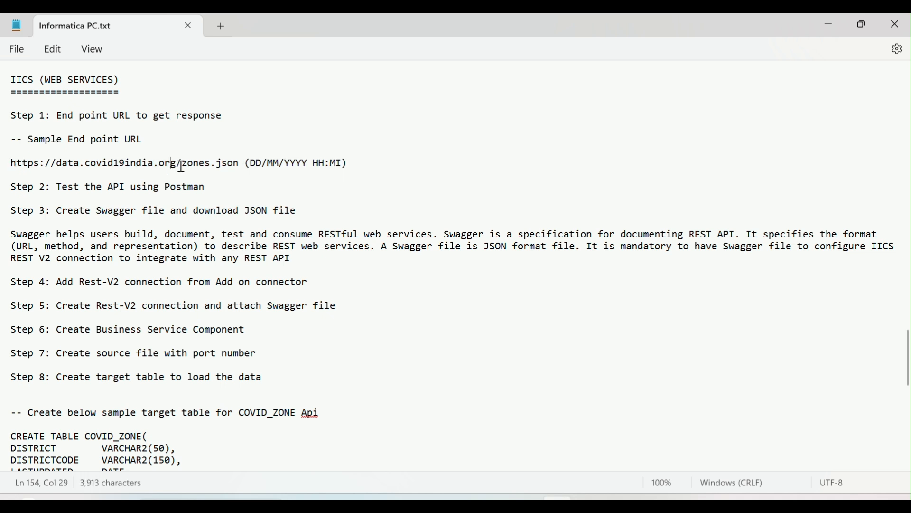
double_click(184, 165)
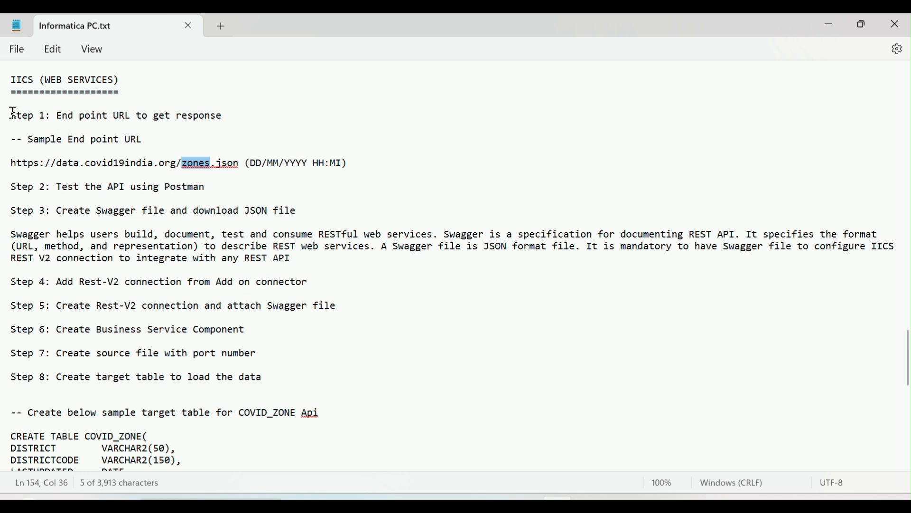
click(83, 130)
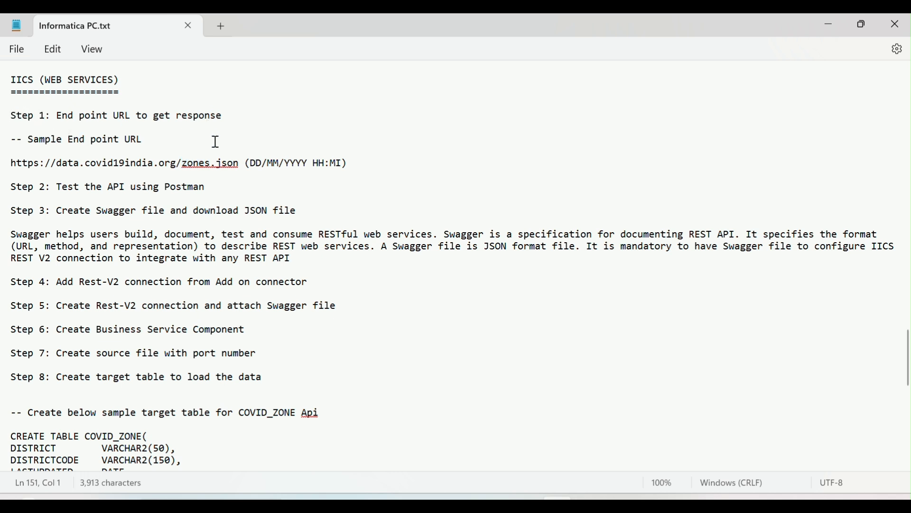
drag(46, 80, 116, 87)
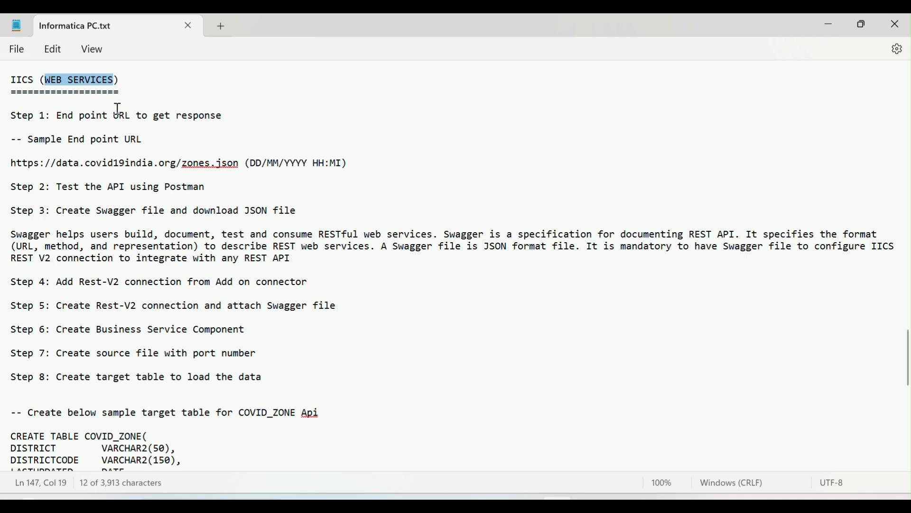
click(104, 141)
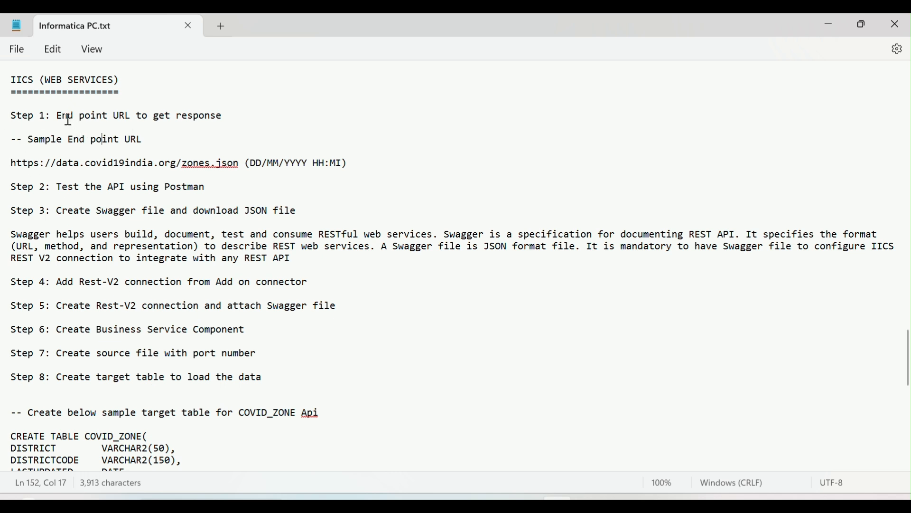
Read Step 1 on the end point URL, examining the covid19india and zones.json parts of the sample address
drag(57, 116, 225, 118)
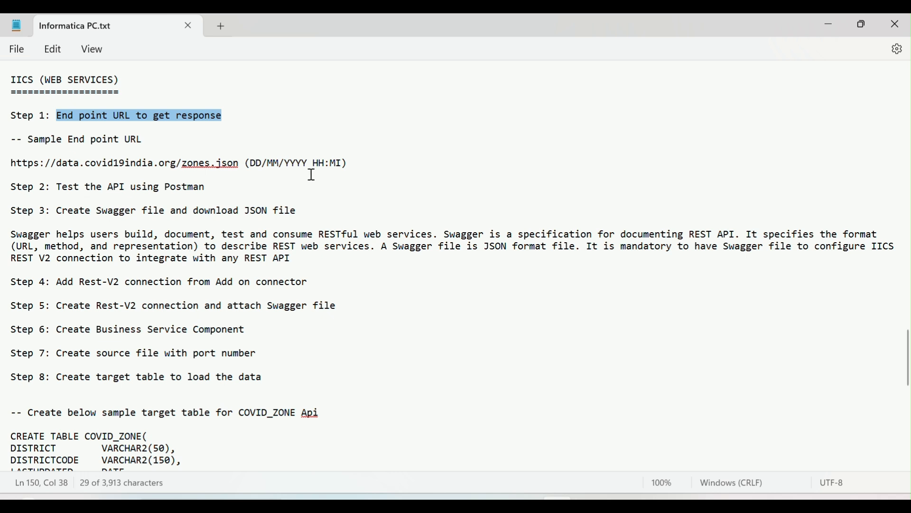
click(7, 140)
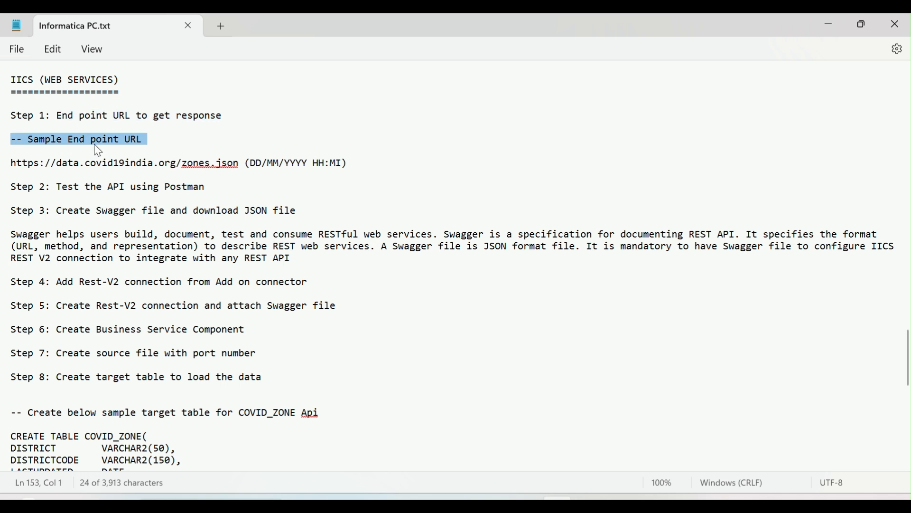
click(113, 164)
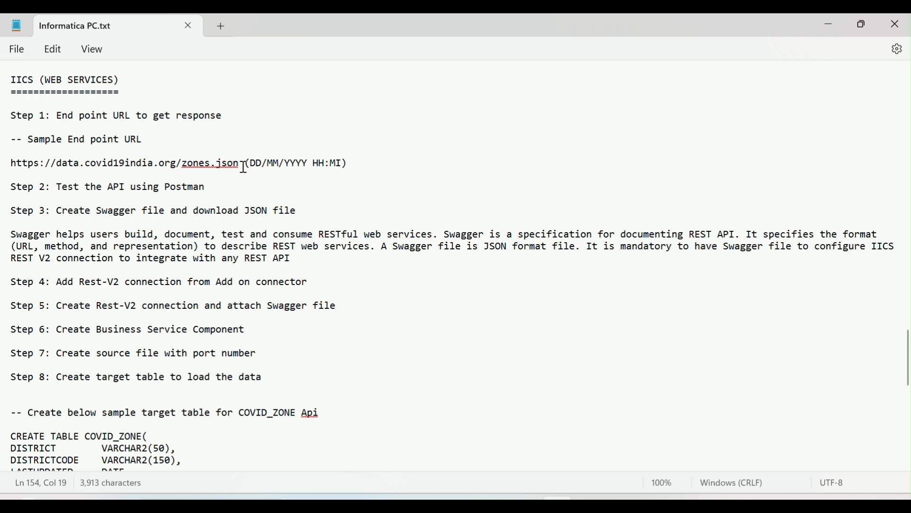
drag(244, 167, 182, 166)
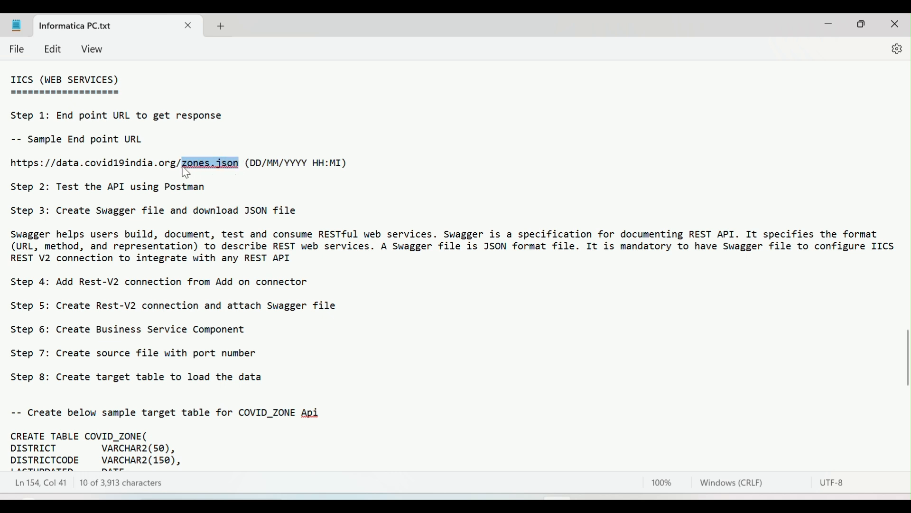
click(117, 175)
drag(84, 166, 136, 168)
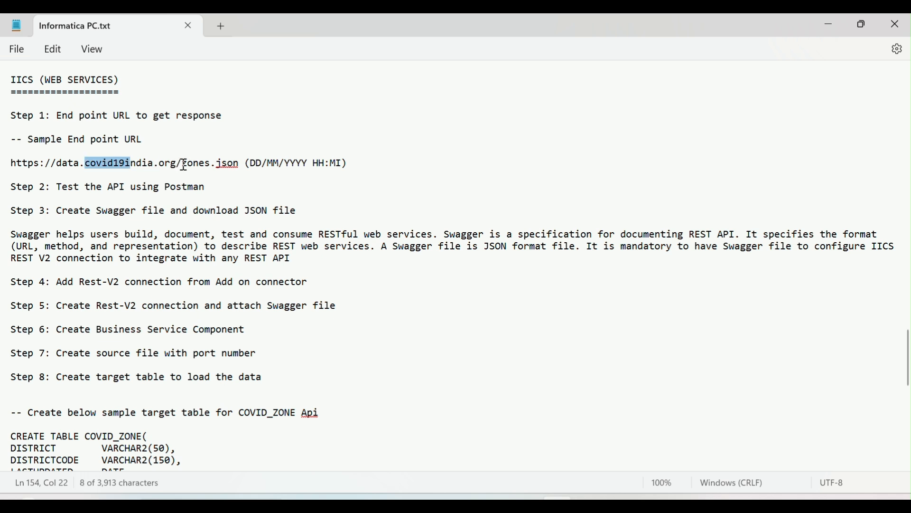
drag(183, 166, 213, 167)
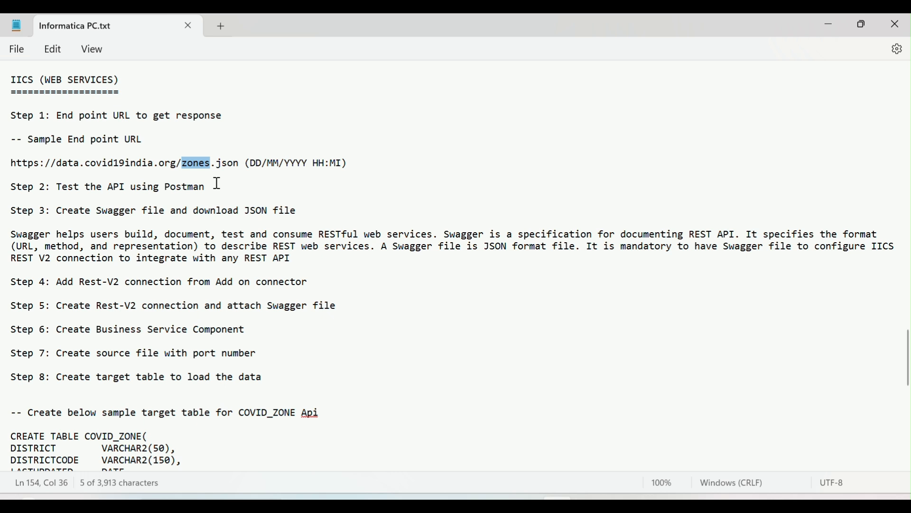
click(188, 168)
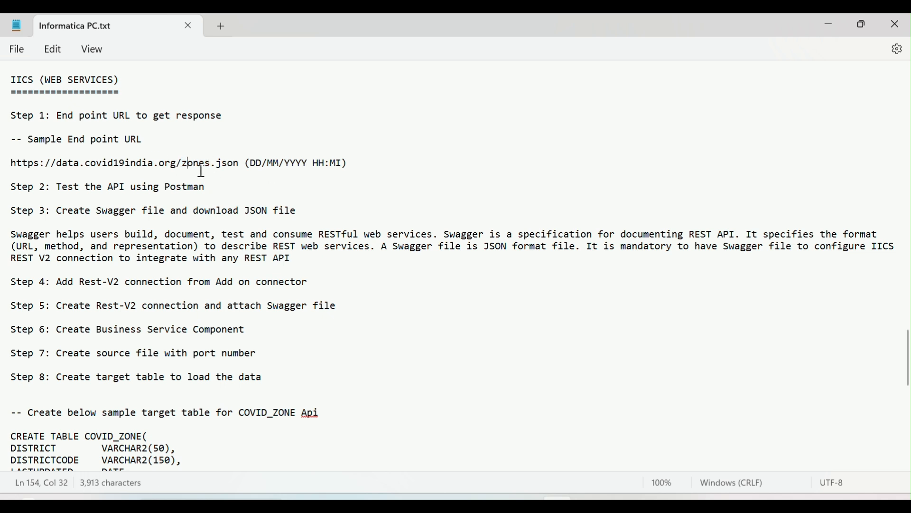
drag(239, 164, 13, 163)
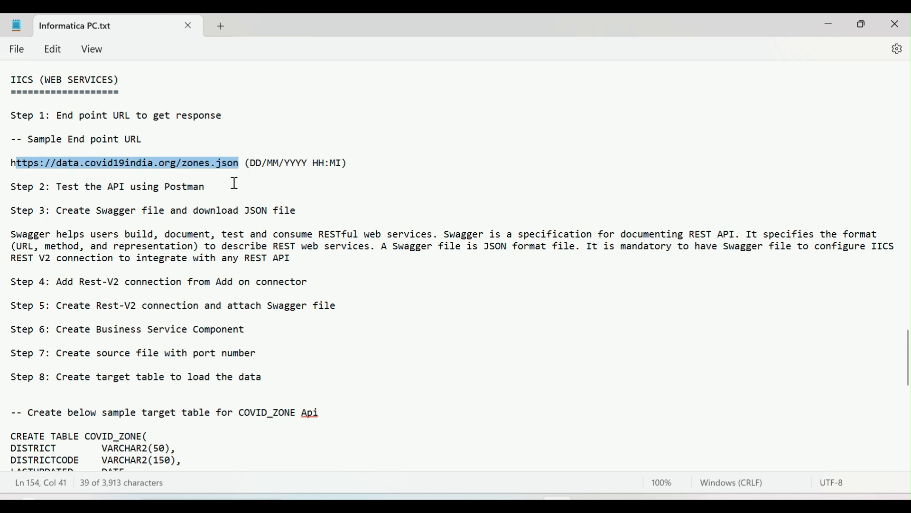
click(246, 171)
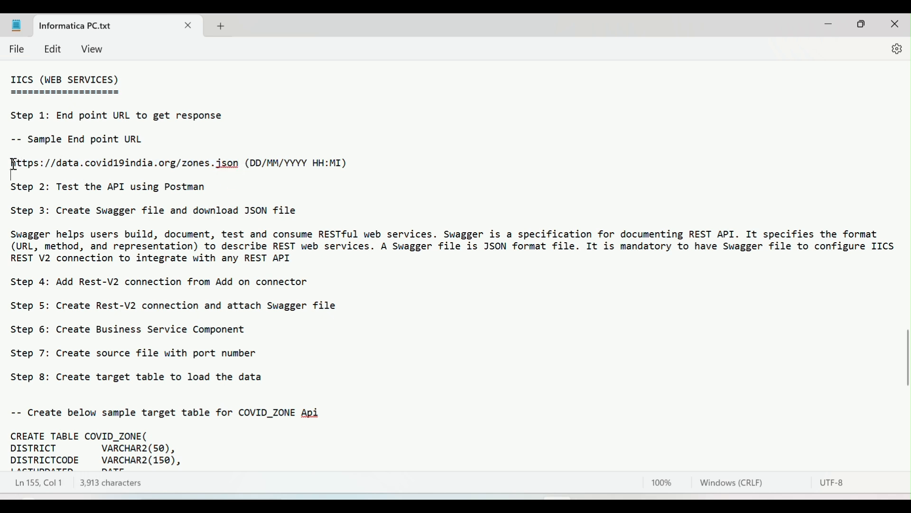
Read Step 2 on testing the API using Postman, together with the sample end point URL it applies to
drag(56, 187, 209, 191)
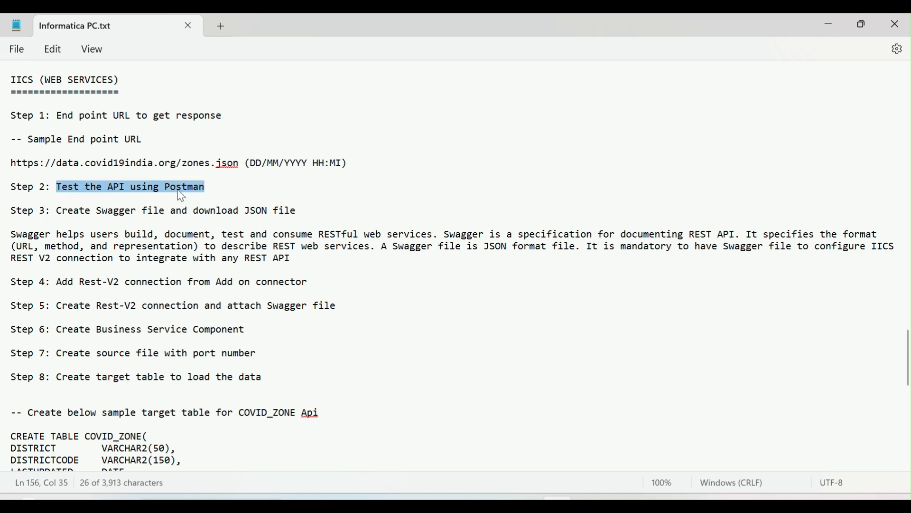
click(179, 168)
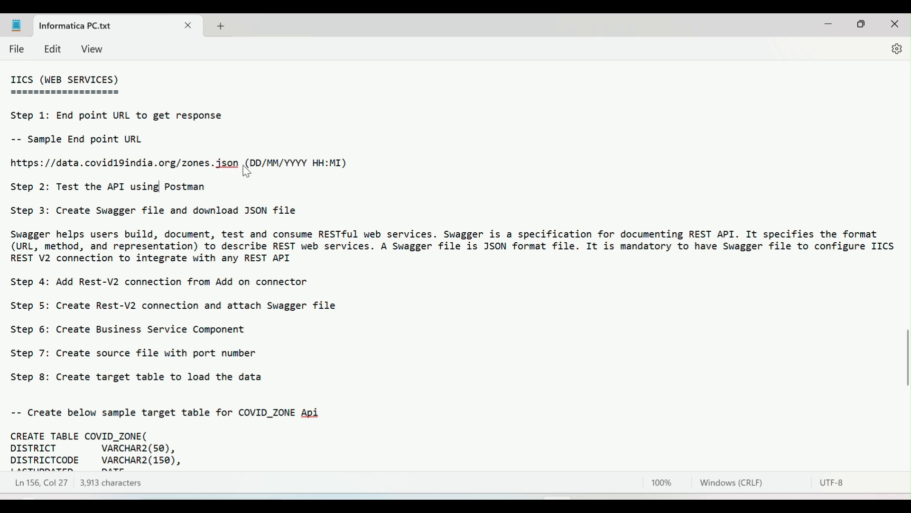
drag(247, 166, 4, 171)
click(131, 209)
drag(238, 168, 10, 165)
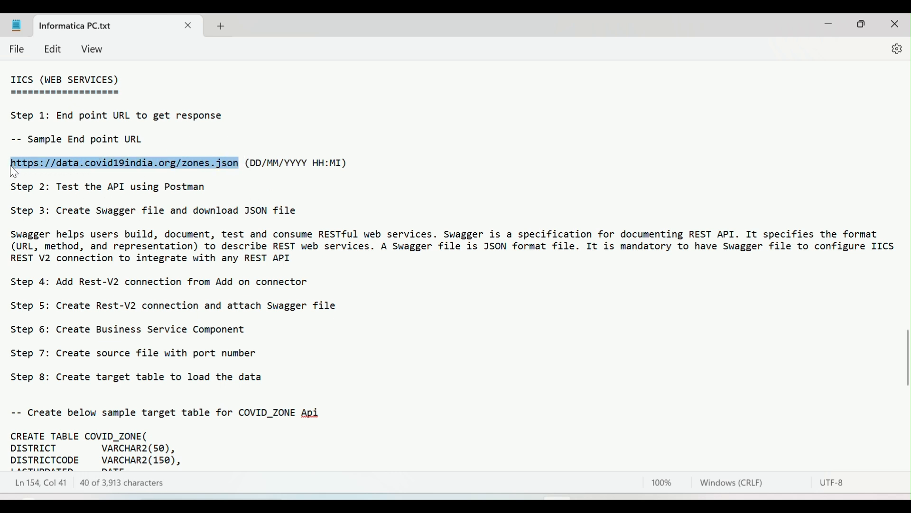
click(233, 166)
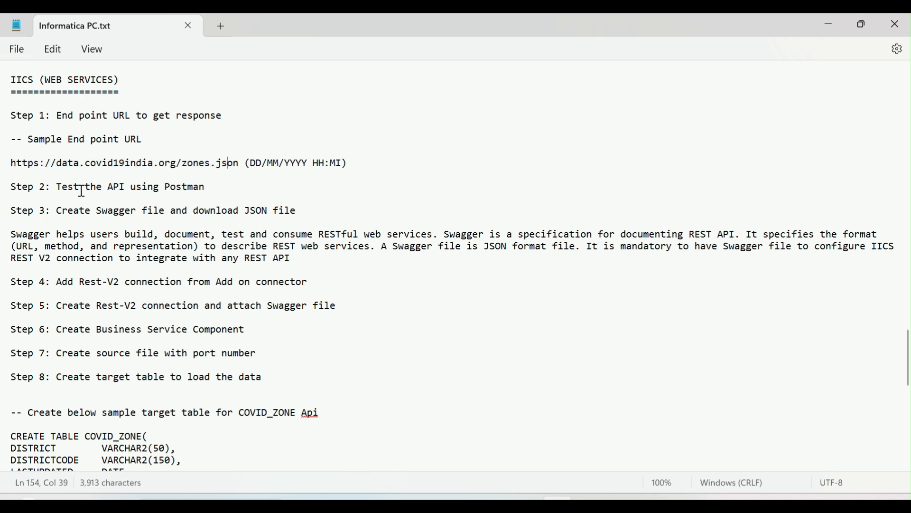
drag(56, 188, 209, 190)
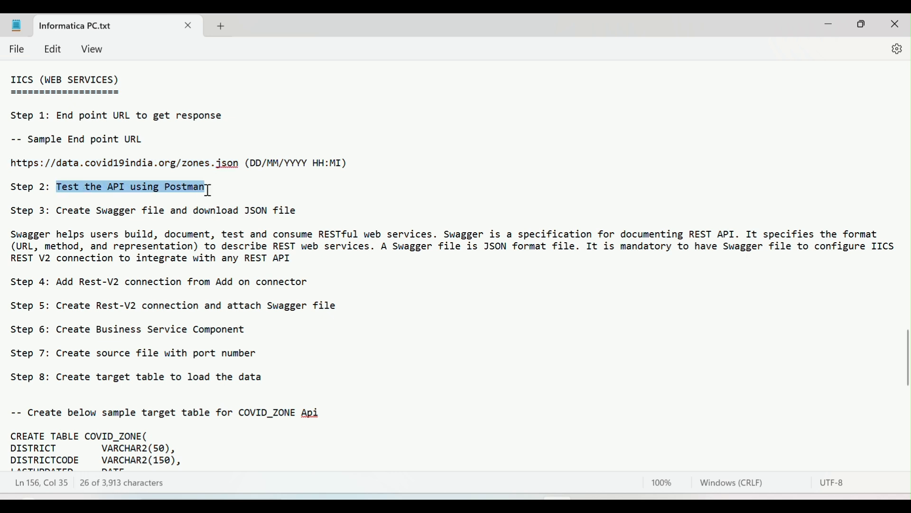
double_click(176, 192)
drag(239, 164, 29, 168)
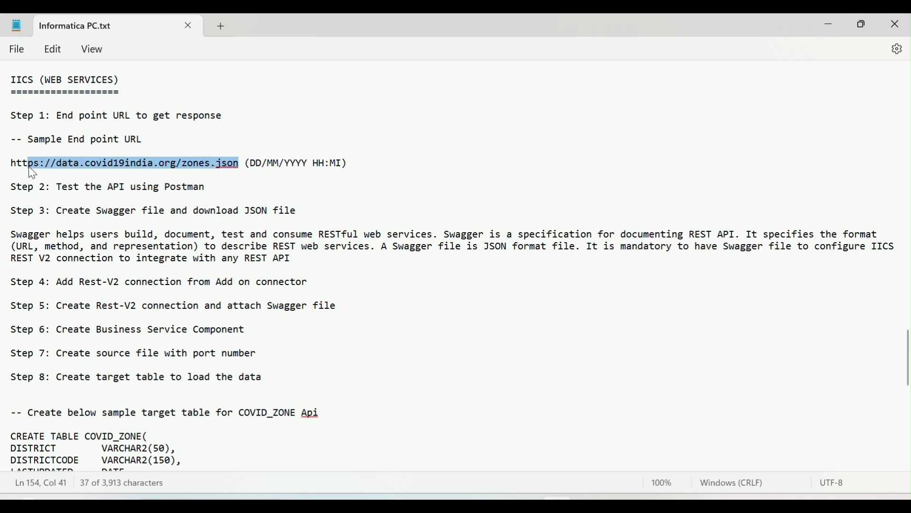
click(165, 190)
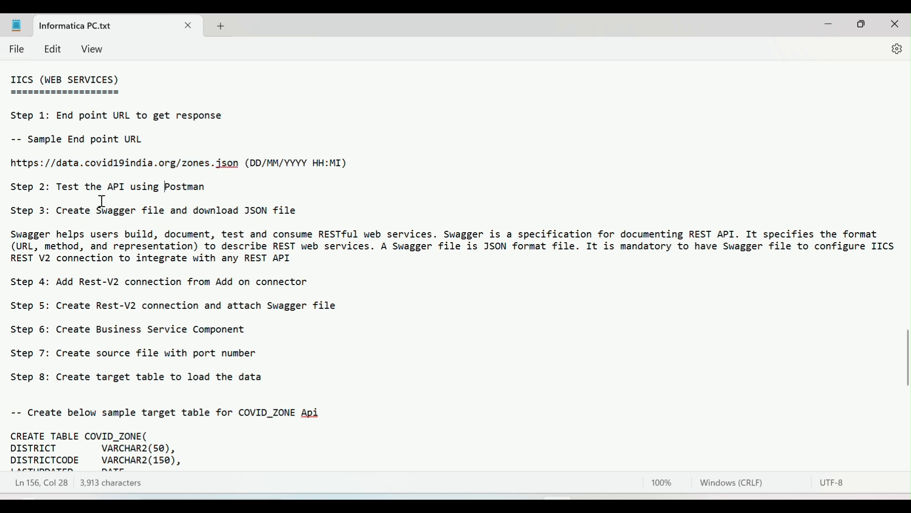
Read Step 3 on creating the Swagger file, examining the URL, method and representation it specifies
drag(57, 213, 299, 219)
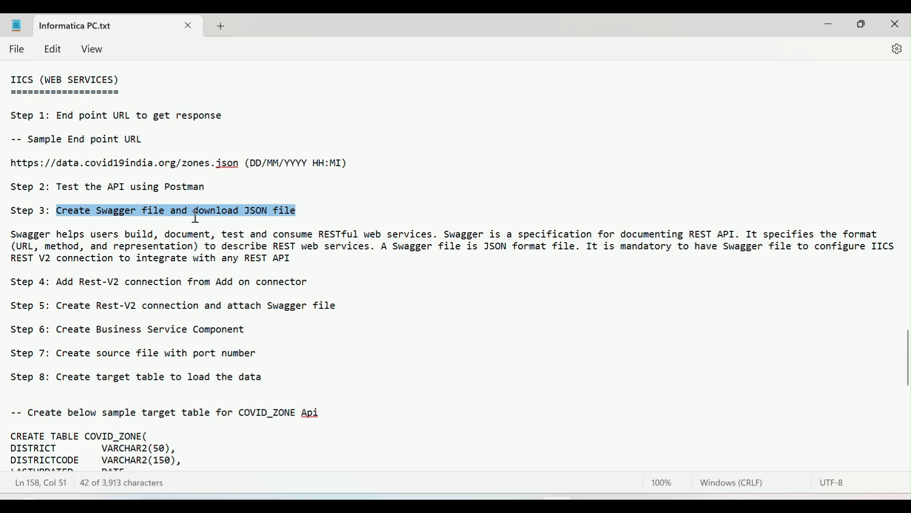
double_click(115, 215)
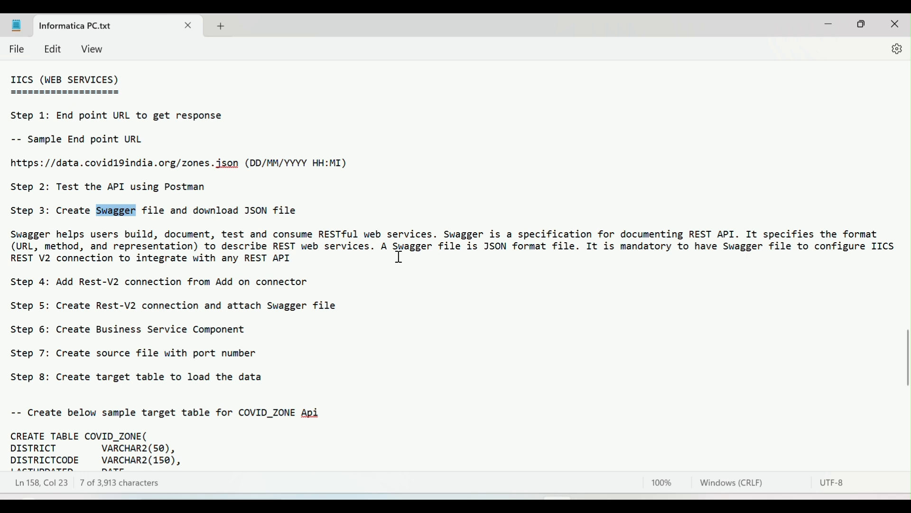
drag(323, 237, 577, 255)
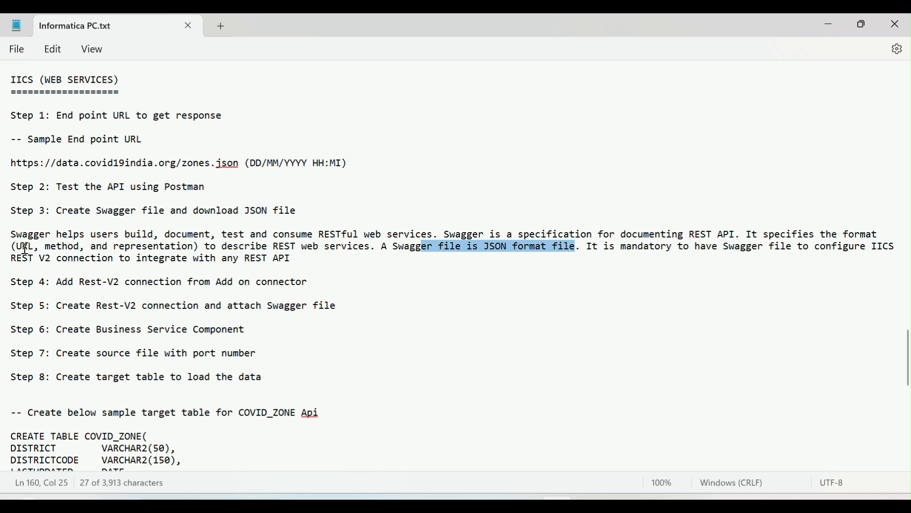
drag(18, 247, 201, 251)
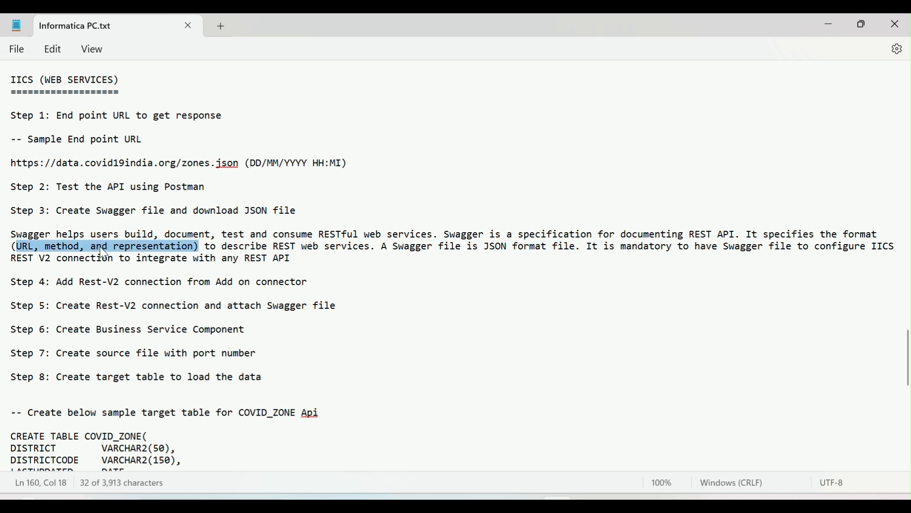
click(32, 249)
drag(12, 164, 233, 166)
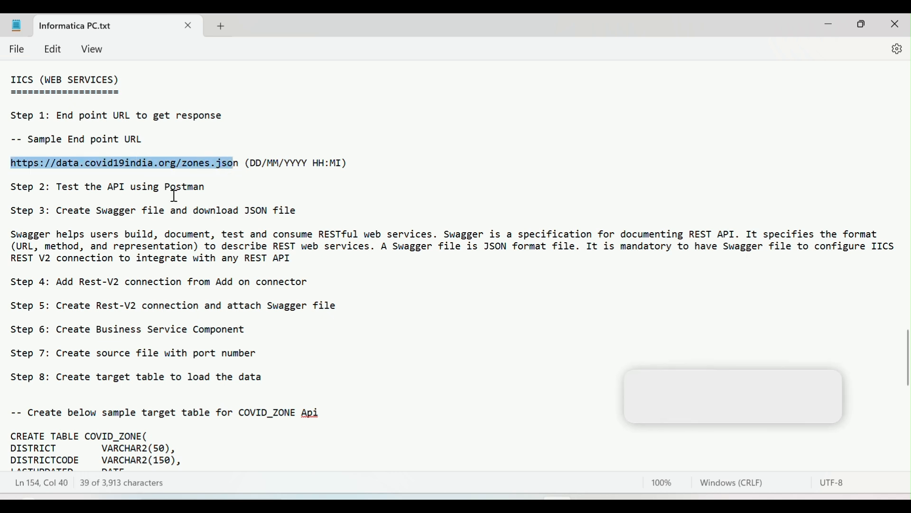
drag(45, 248, 86, 249)
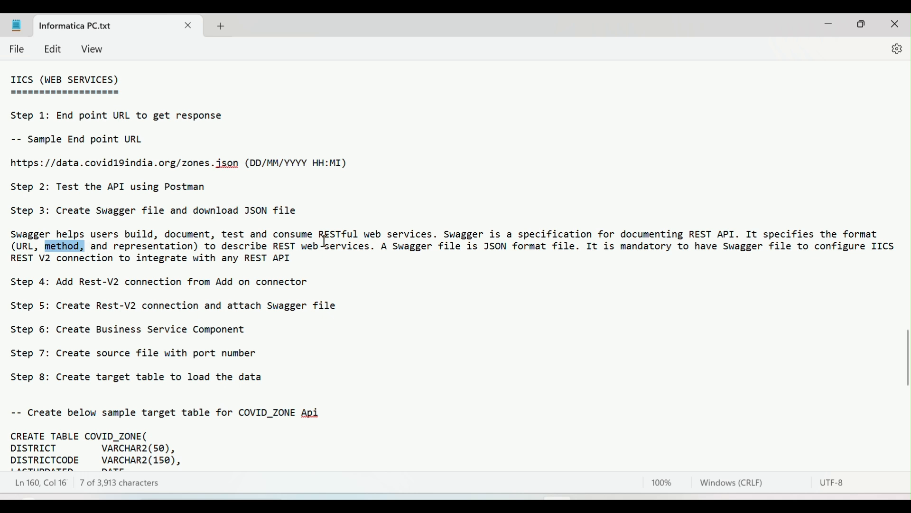
drag(46, 248, 81, 250)
Examine the Swagger paragraph's notes on the JSON file format and the IICS REST V2 connection requirement
drag(485, 249, 580, 253)
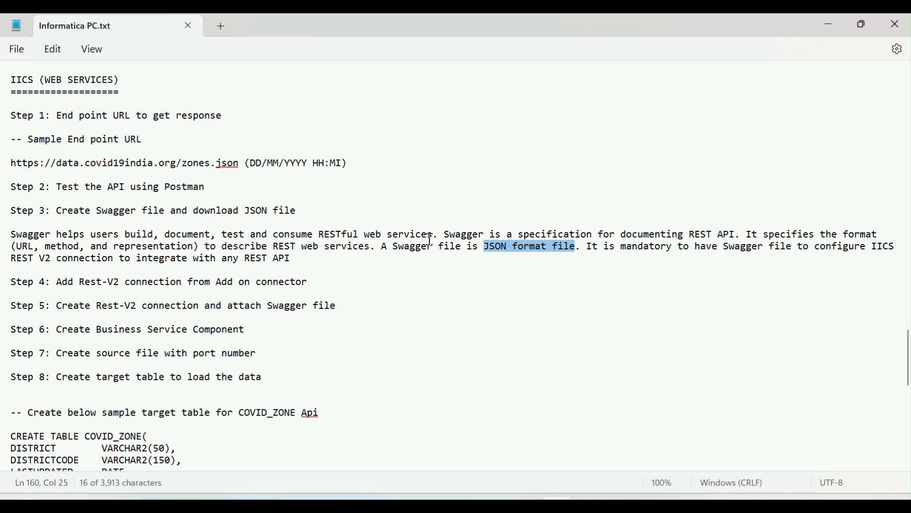
click(310, 235)
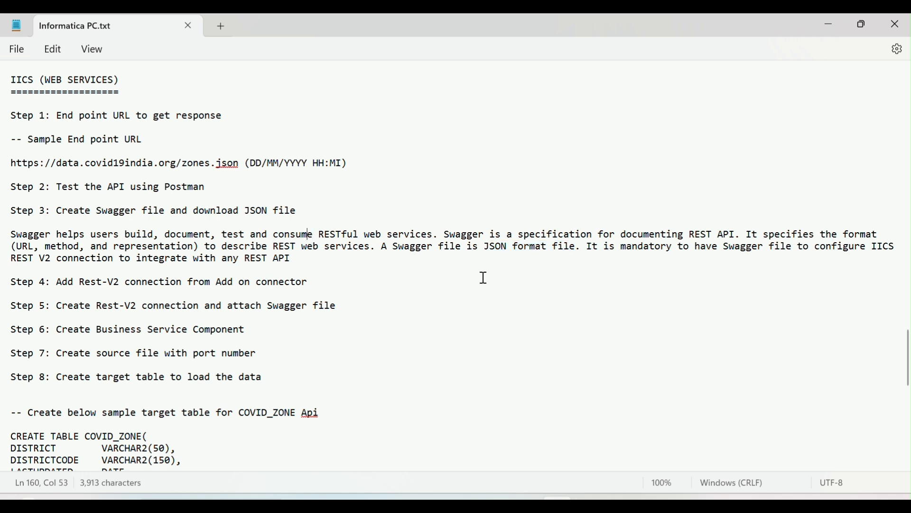
drag(479, 246, 558, 247)
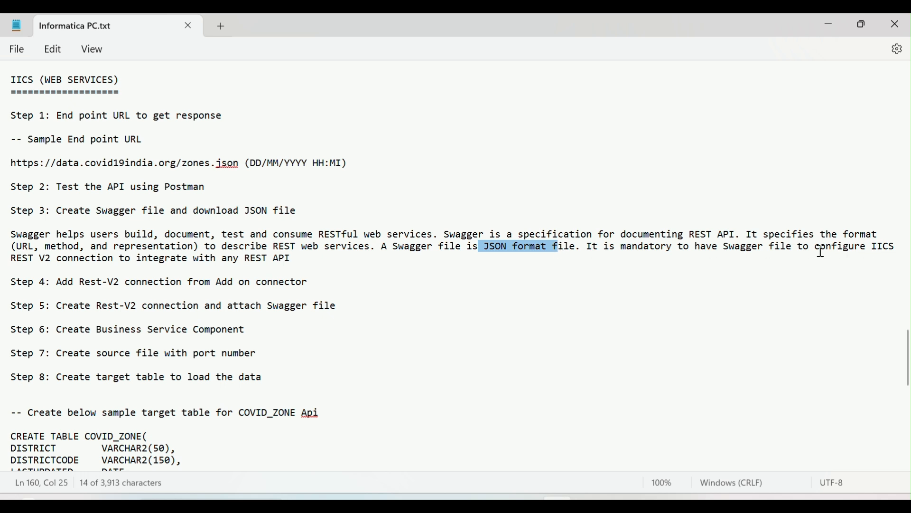
drag(816, 247, 883, 248)
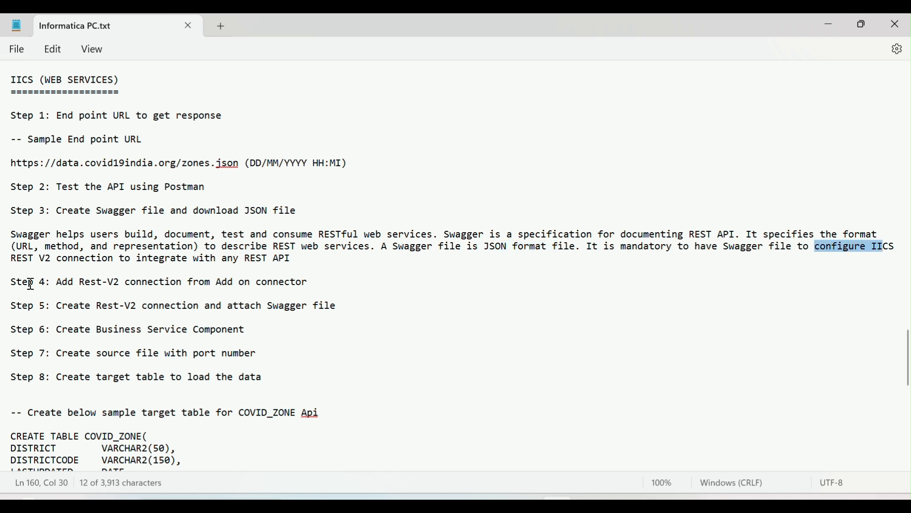
drag(11, 259, 13, 270)
drag(123, 268, 241, 263)
drag(256, 269, 292, 267)
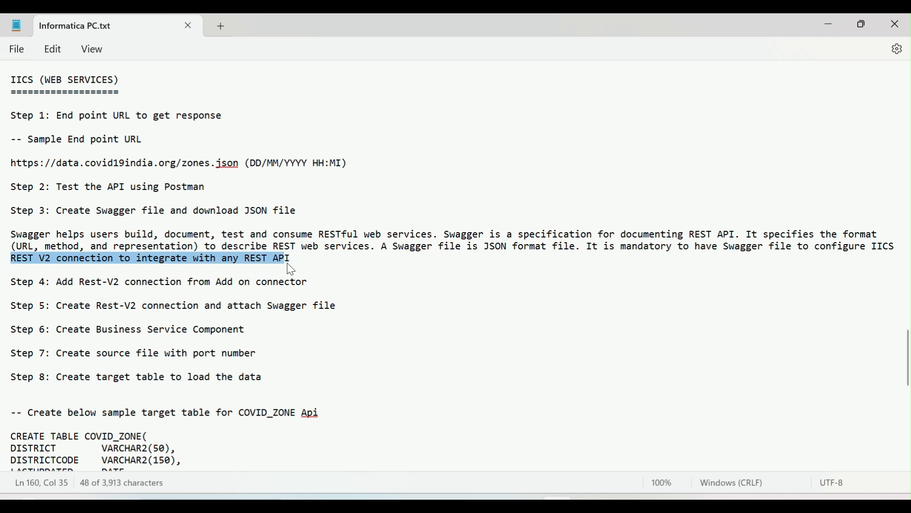
Read Step 4 on adding the Rest-V2 connection from the Add on connector
double_click(179, 243)
click(251, 243)
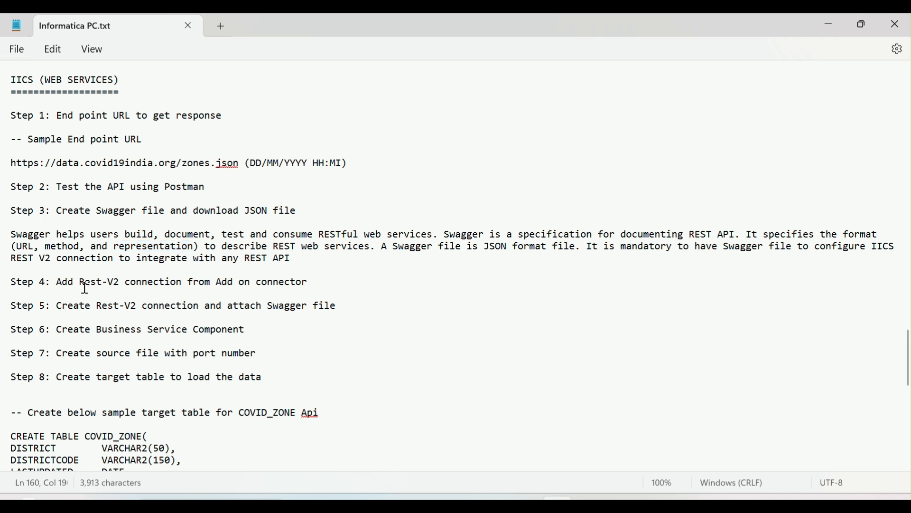
drag(82, 284, 125, 296)
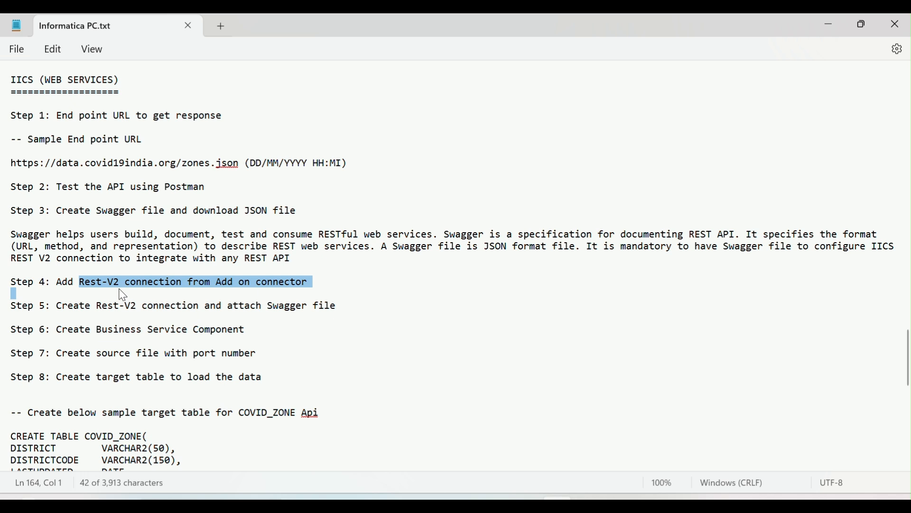
click(189, 284)
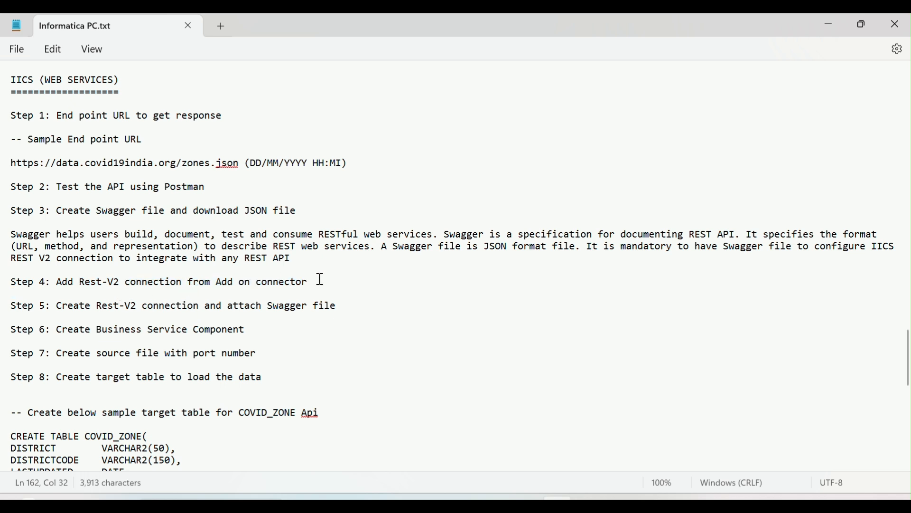
drag(321, 281, 76, 284)
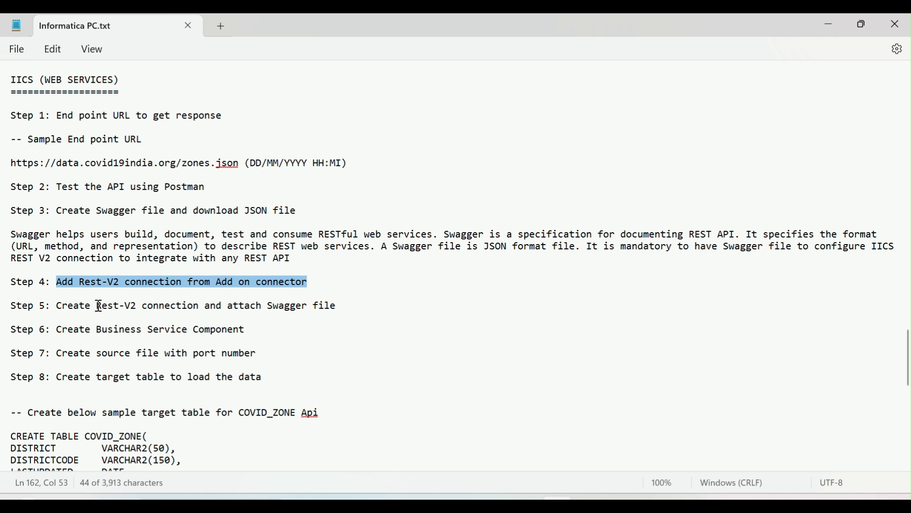
Read Step 5 on creating the Rest-V2 connection and attaching the Swagger file, relating it to the sample end point URL
drag(99, 306, 277, 307)
double_click(287, 307)
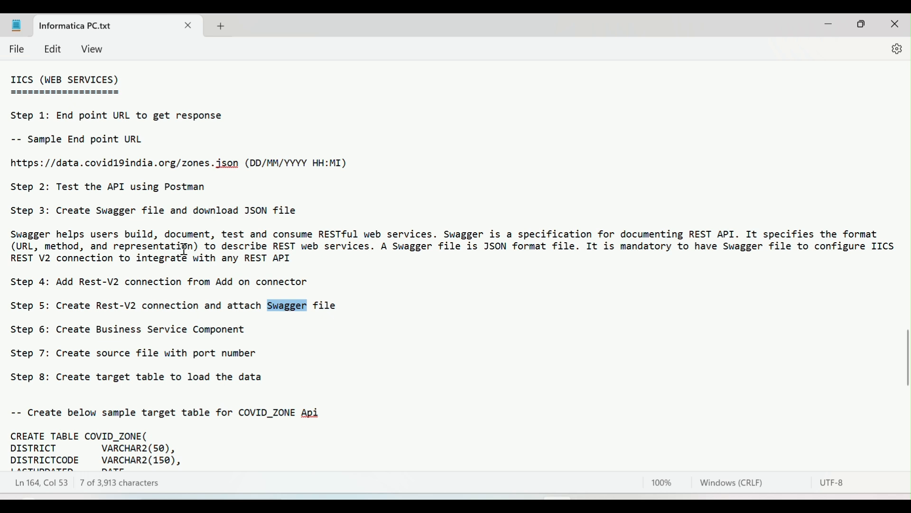
drag(94, 309, 207, 309)
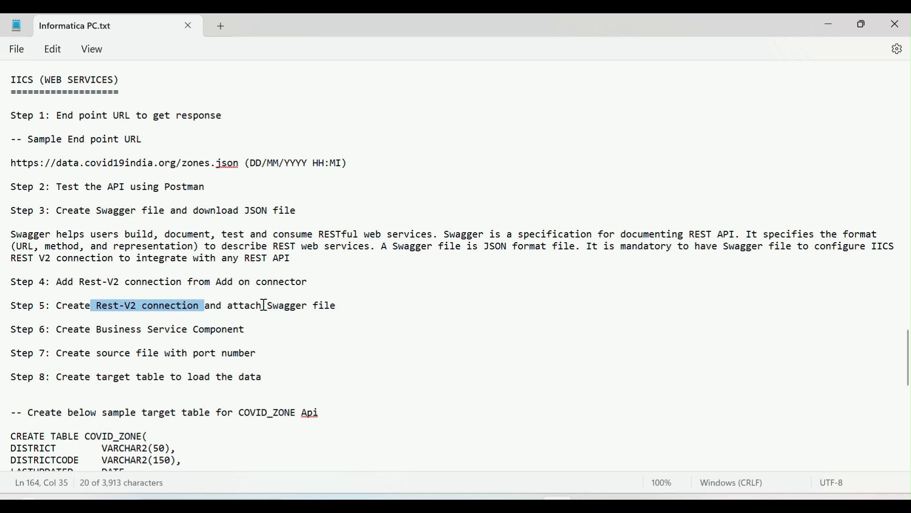
drag(262, 309, 342, 311)
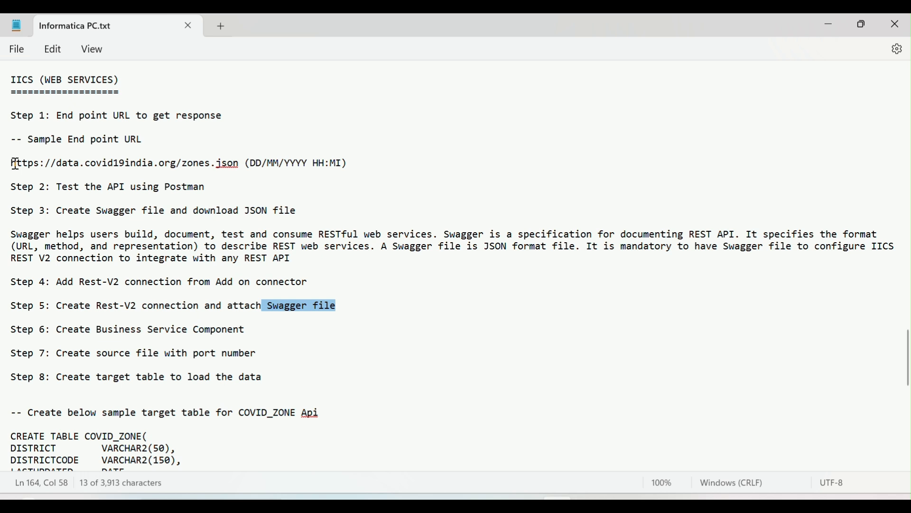
drag(52, 309, 153, 317)
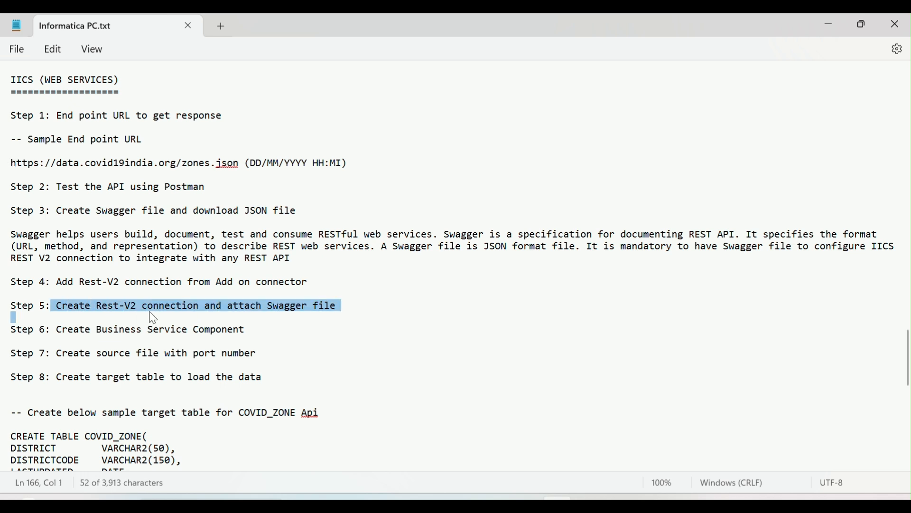
drag(15, 164, 241, 168)
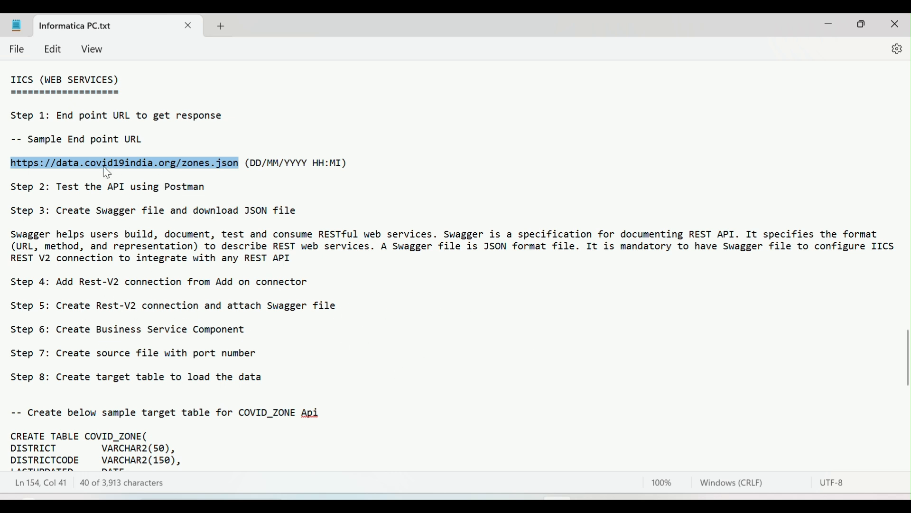
drag(74, 306, 205, 306)
Read Step 6 on creating the Business Service Component
drag(60, 339, 253, 333)
click(242, 330)
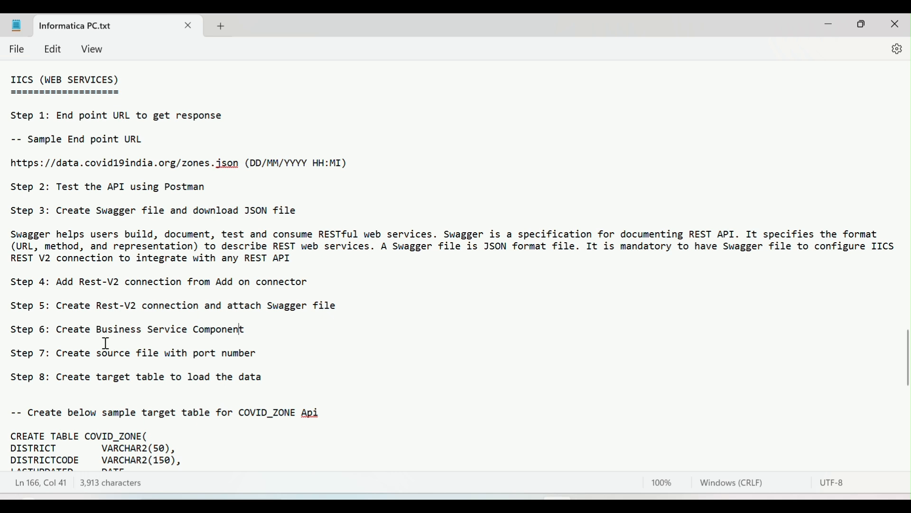
drag(99, 328, 170, 340)
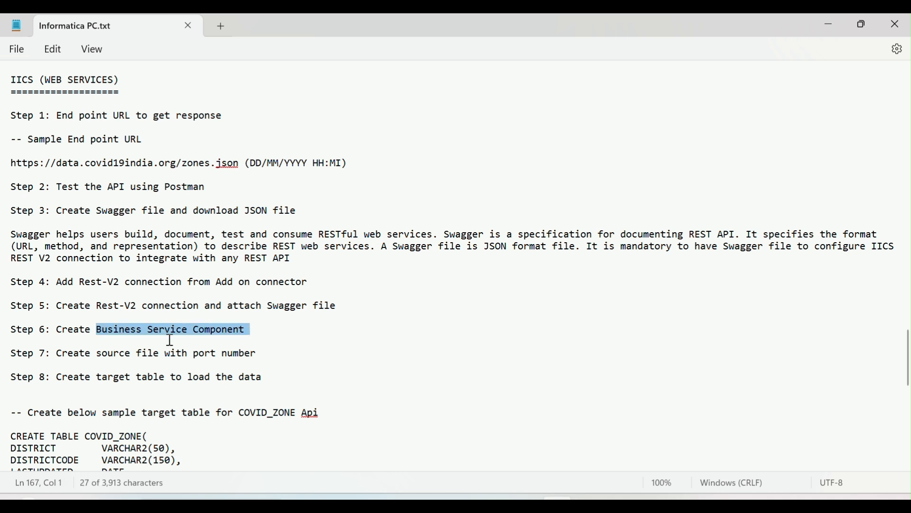
click(138, 357)
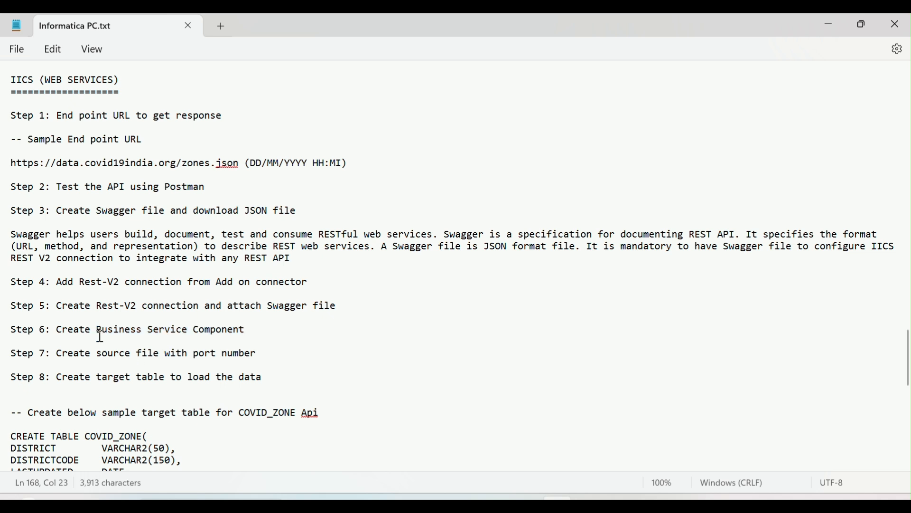
drag(98, 330, 249, 339)
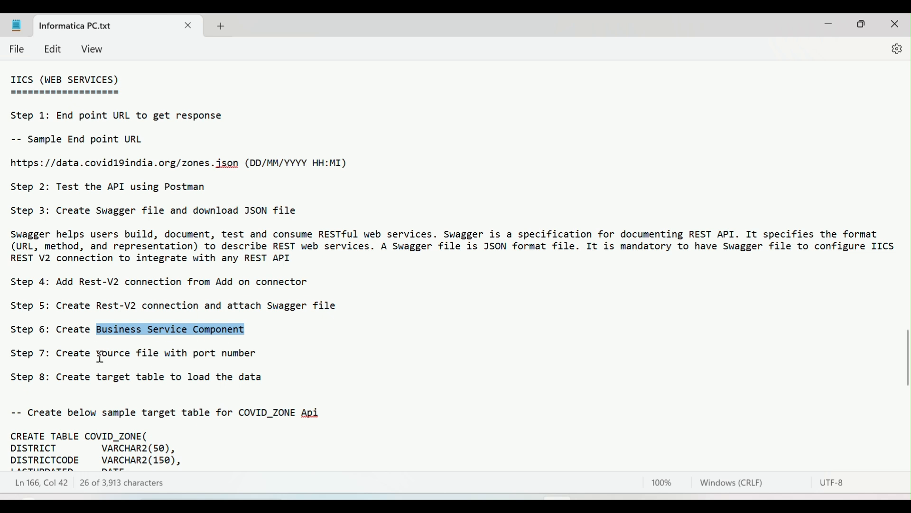
Read Steps 7 and 8 on the source file and target table, including the sample CREATE TABLE statement for COVID_ZONE
drag(97, 356, 248, 359)
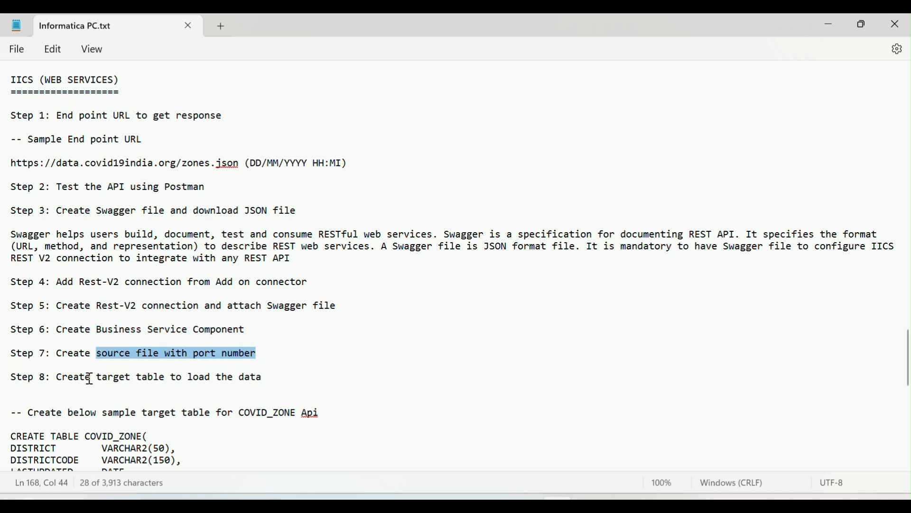
drag(86, 378, 251, 389)
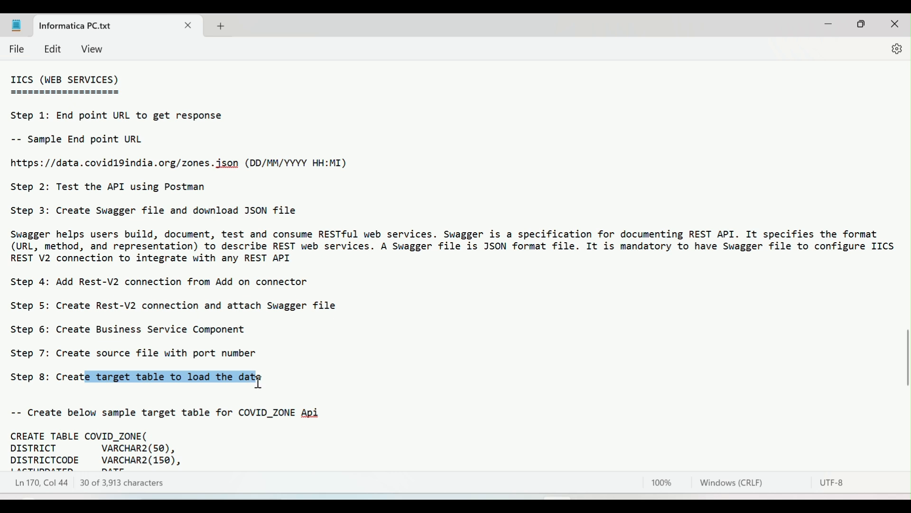
scroll(220, 394, down, 3)
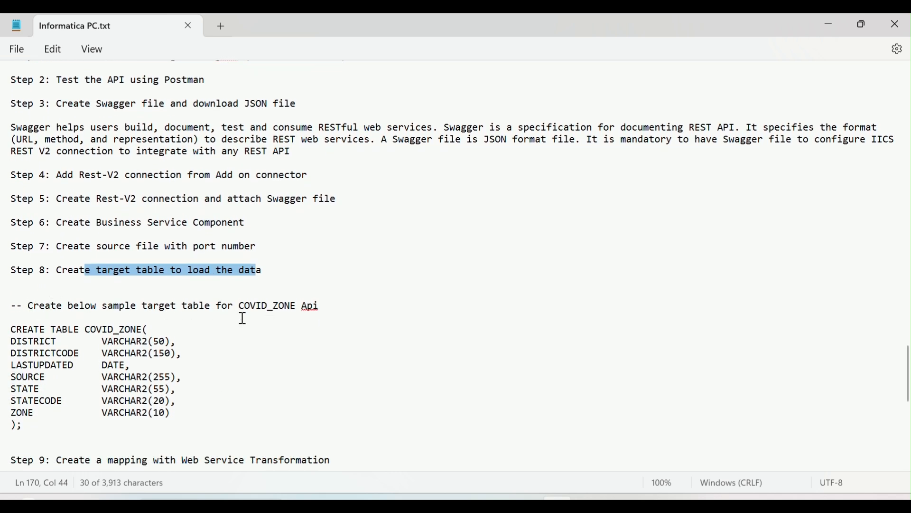
click(16, 332)
drag(14, 330, 33, 424)
scroll(163, 382, up, 3)
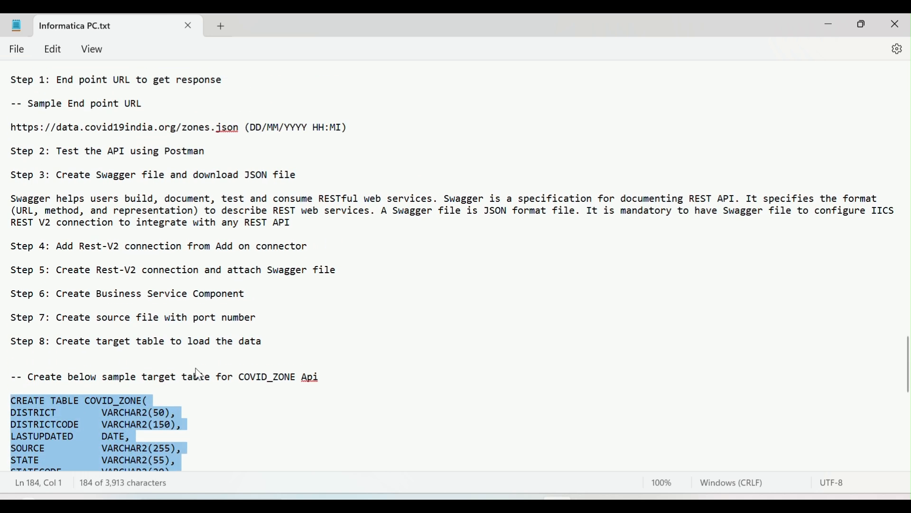
scroll(140, 341, down, 6)
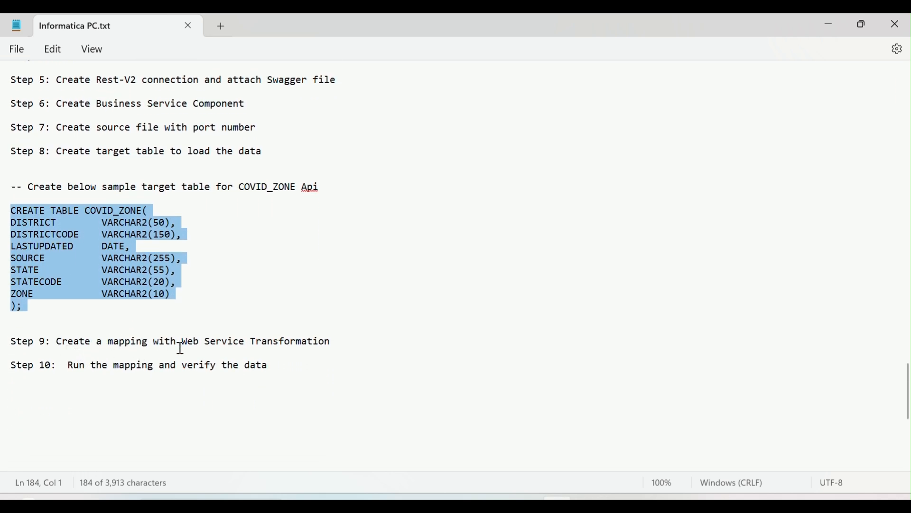
Read Steps 9 and 10 on creating the mapping with Web Service Transformation, running it and verifying the data
click(363, 291)
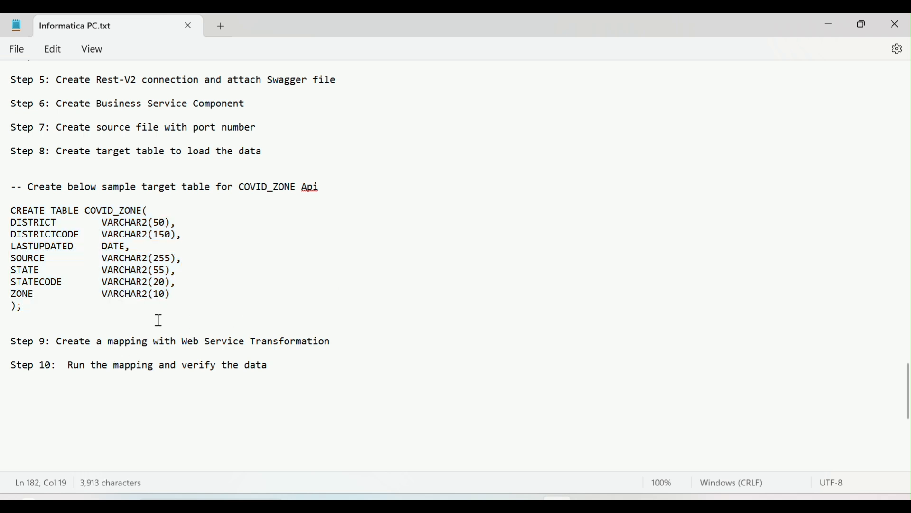
drag(175, 346, 333, 349)
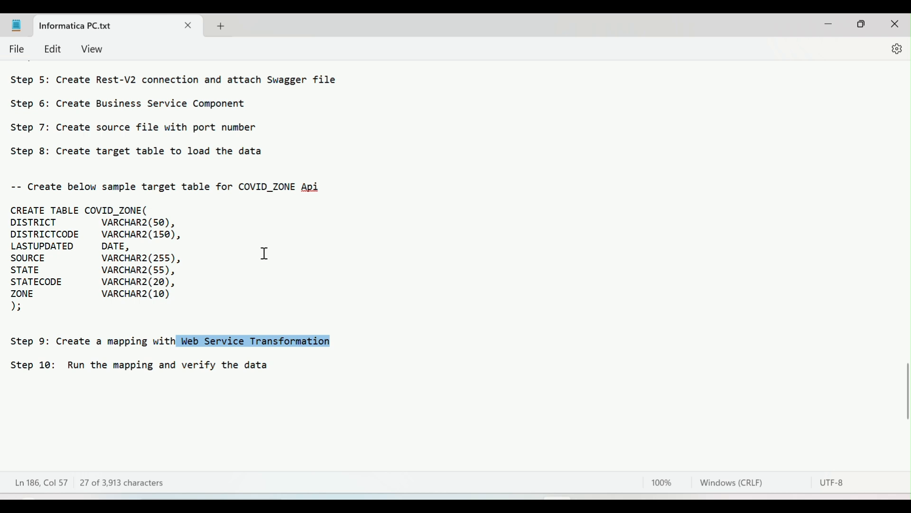
scroll(141, 215, up, 7)
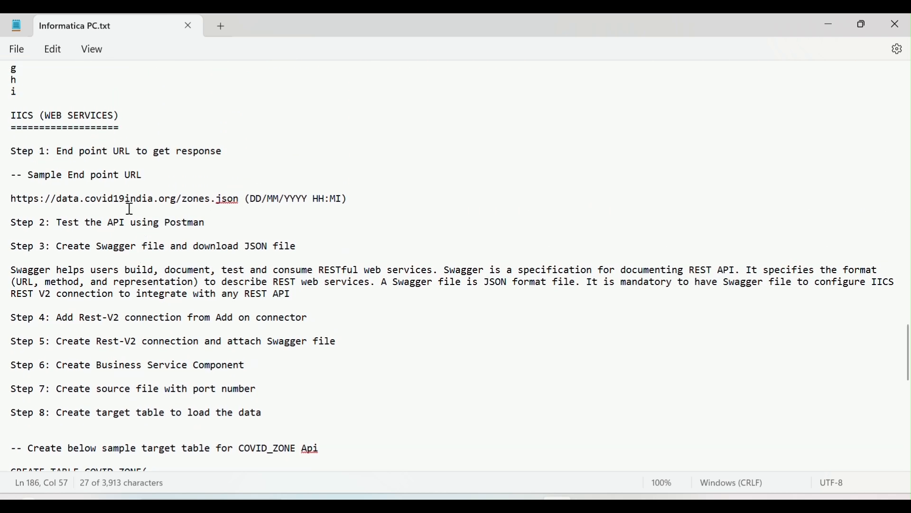
drag(46, 197, 219, 207)
scroll(228, 323, down, 6)
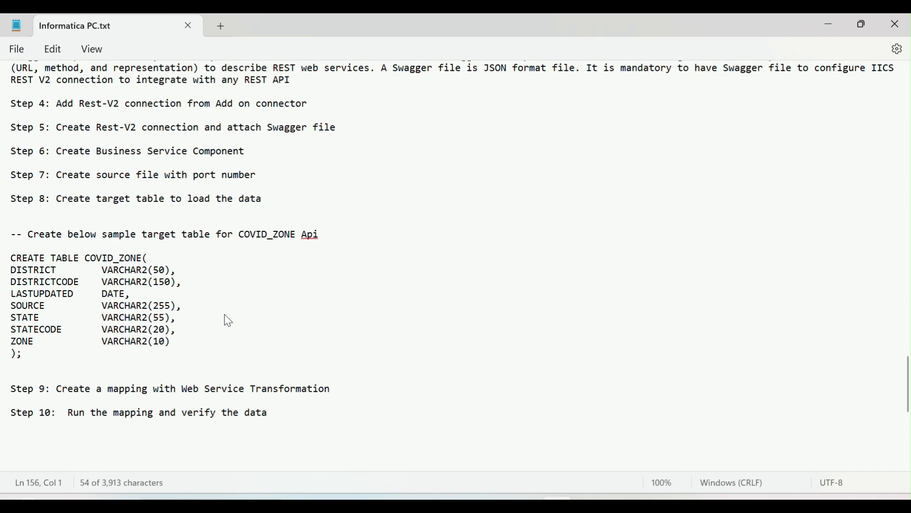
drag(70, 413, 270, 419)
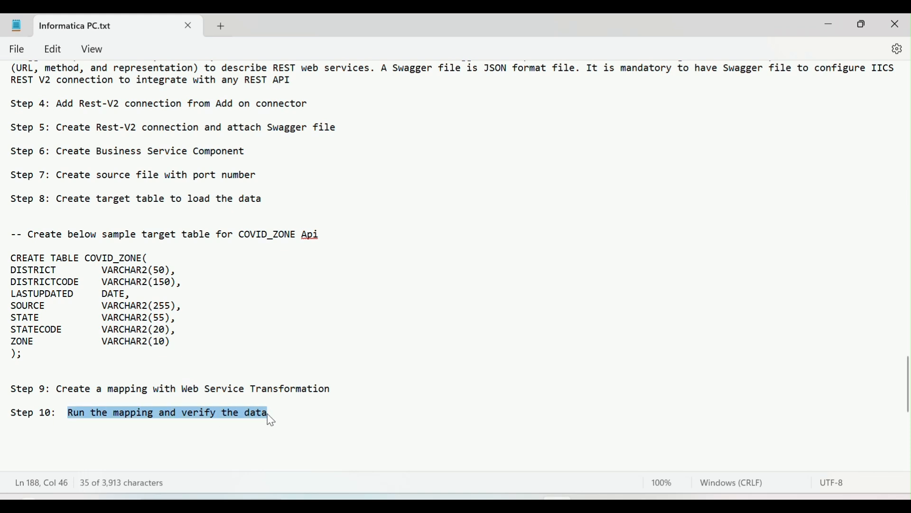
click(280, 415)
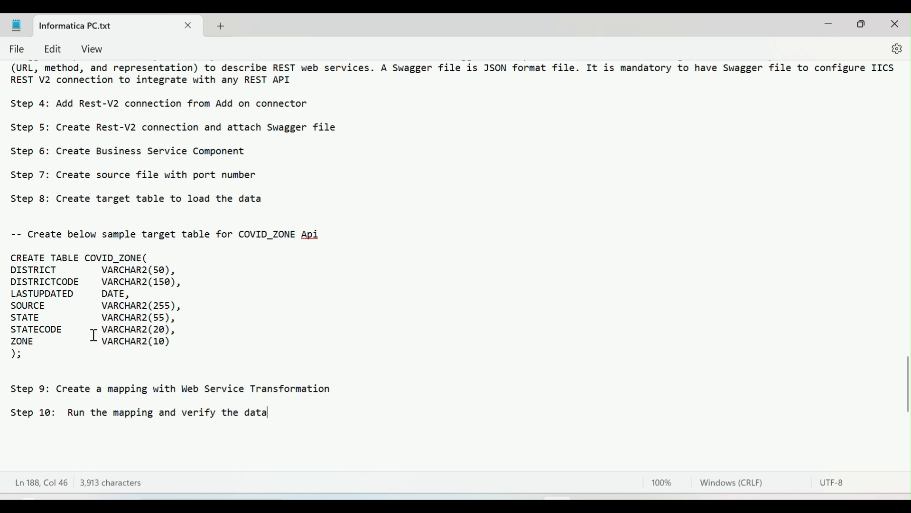
scroll(94, 335, up, 5)
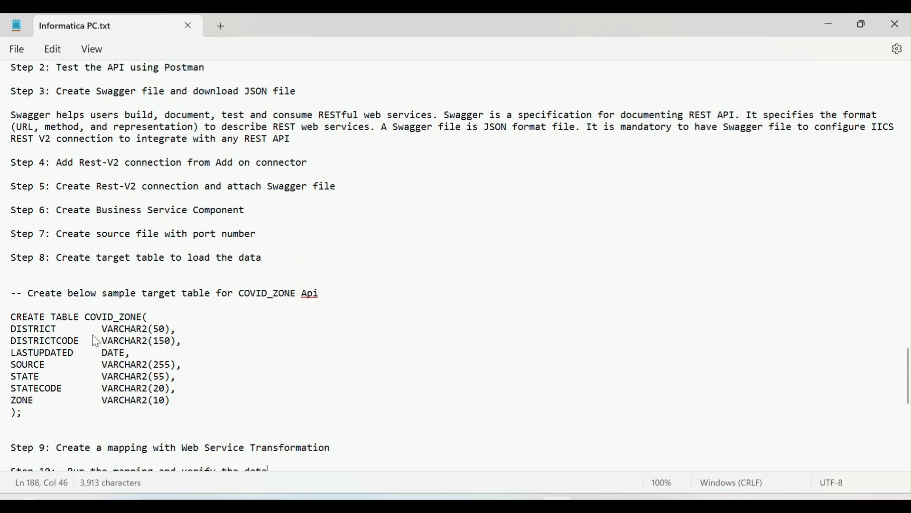
scroll(92, 337, up, 1)
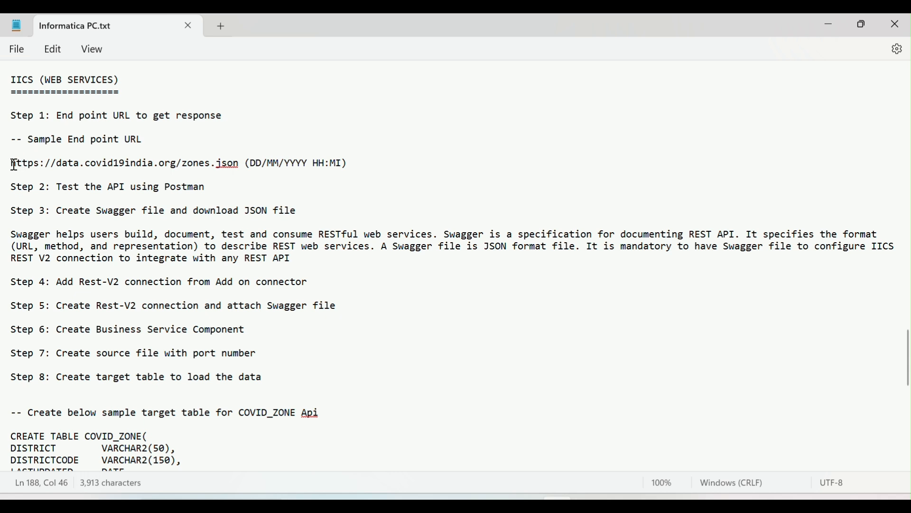
drag(14, 165, 244, 163)
key(ctrl+c)
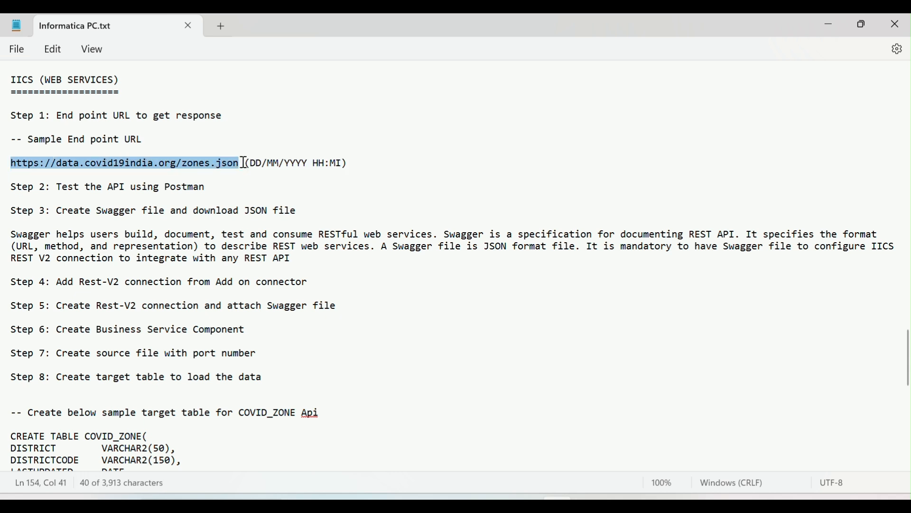
click(401, 503)
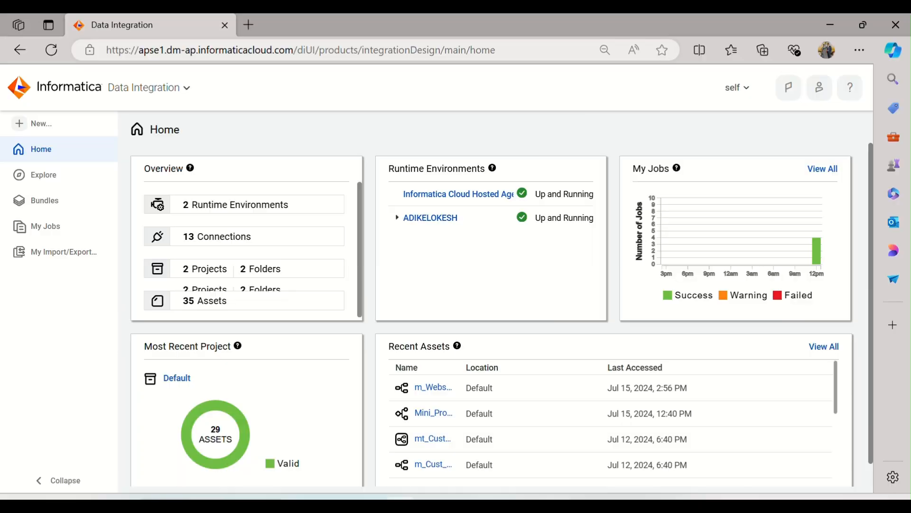
click(252, 26)
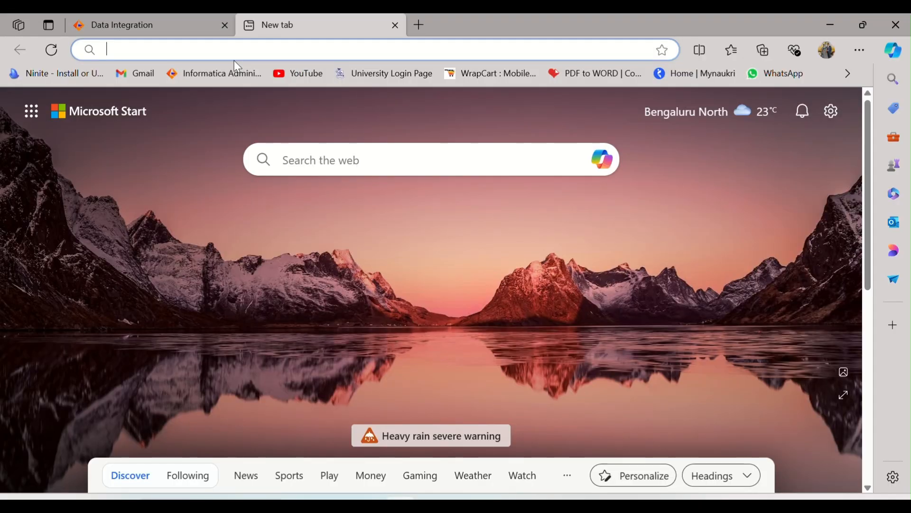
key(ctrl+v)
key(Return)
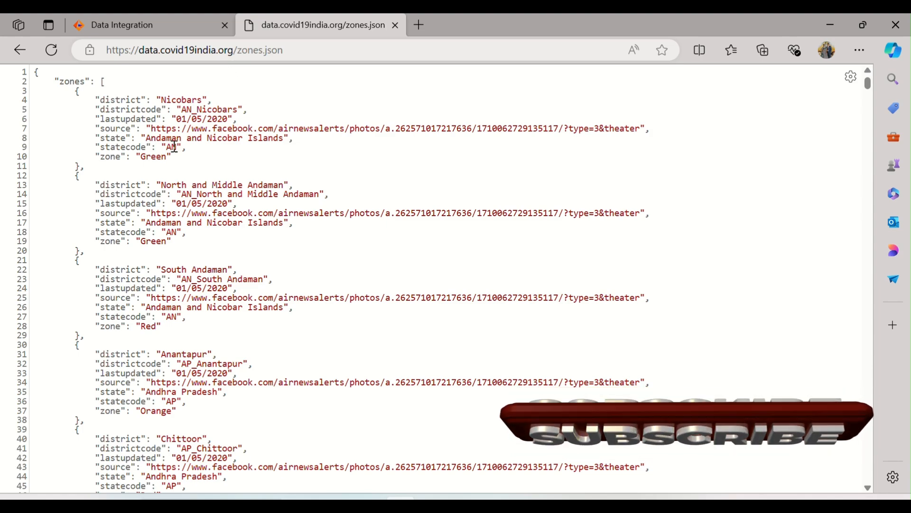
Look through the zones.json response from its first record to its last, and return to the beginning
scroll(141, 185, down, 20)
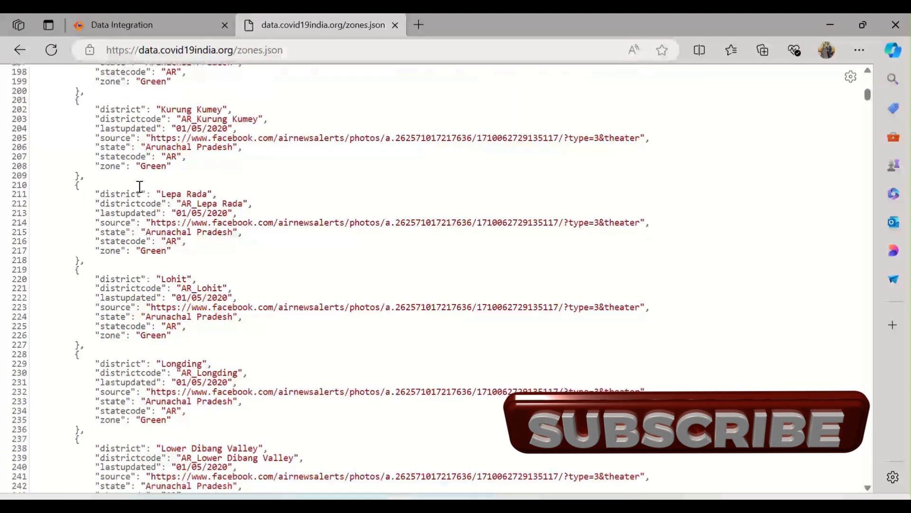
scroll(140, 186, down, 20)
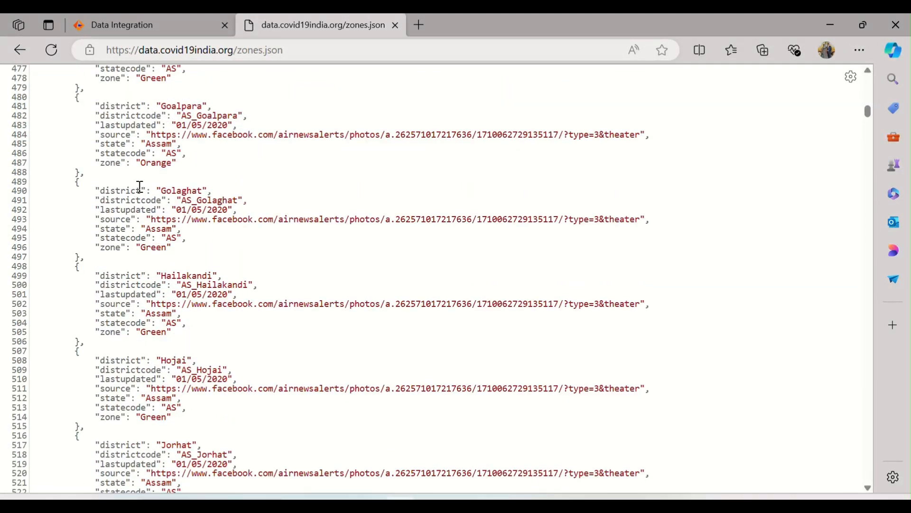
scroll(140, 186, down, 10)
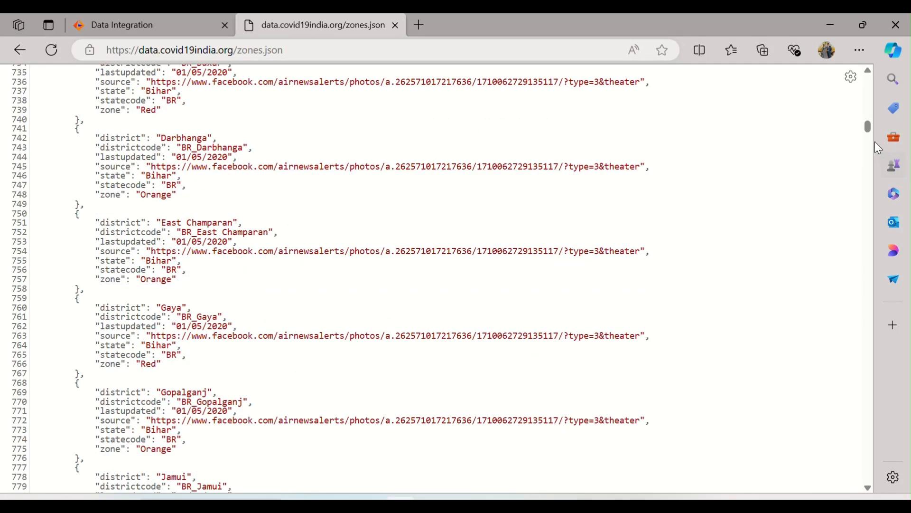
drag(866, 127, 807, 495)
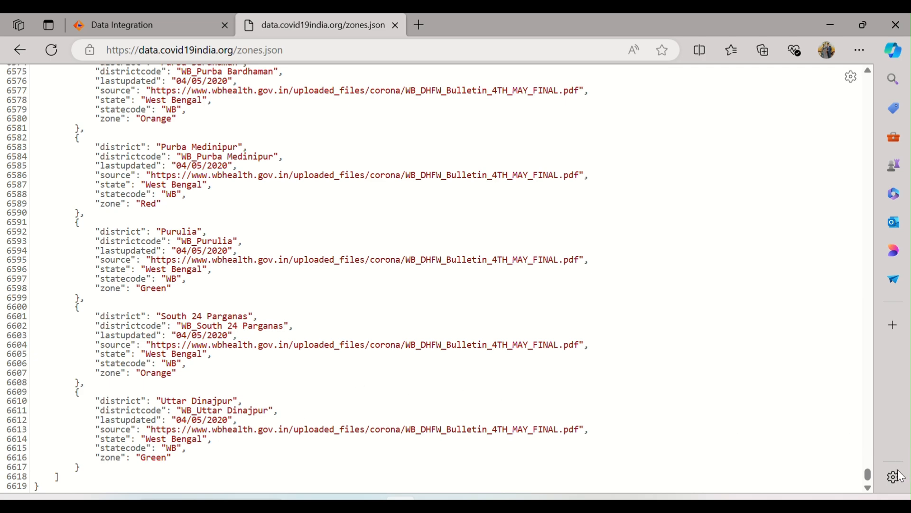
drag(866, 474, 863, 294)
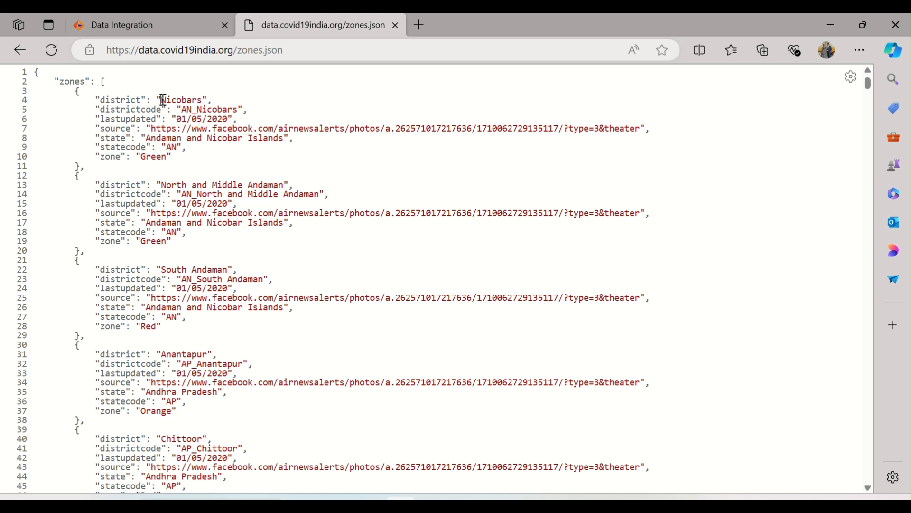
Examine the first record's fields in the zones.json response: district, districtcode, lastupdated, source, state, statecode and zone
drag(163, 100, 203, 99)
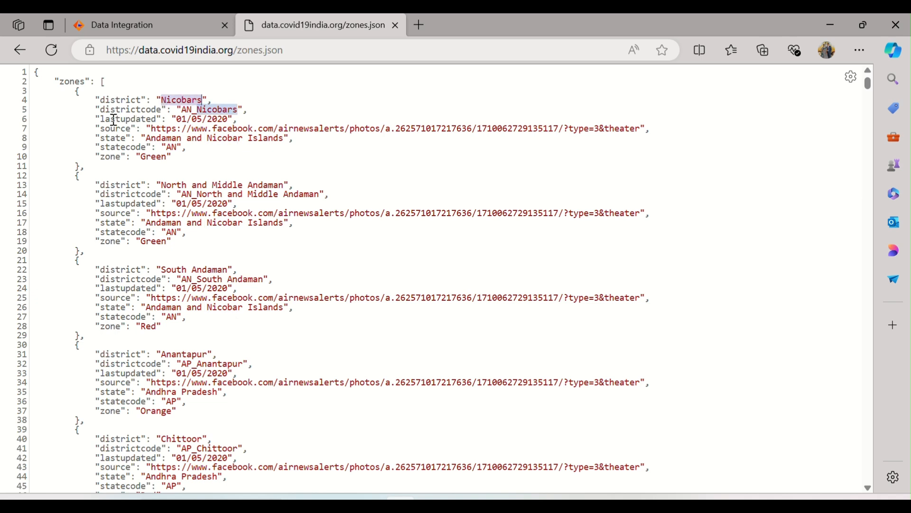
drag(106, 110, 169, 112)
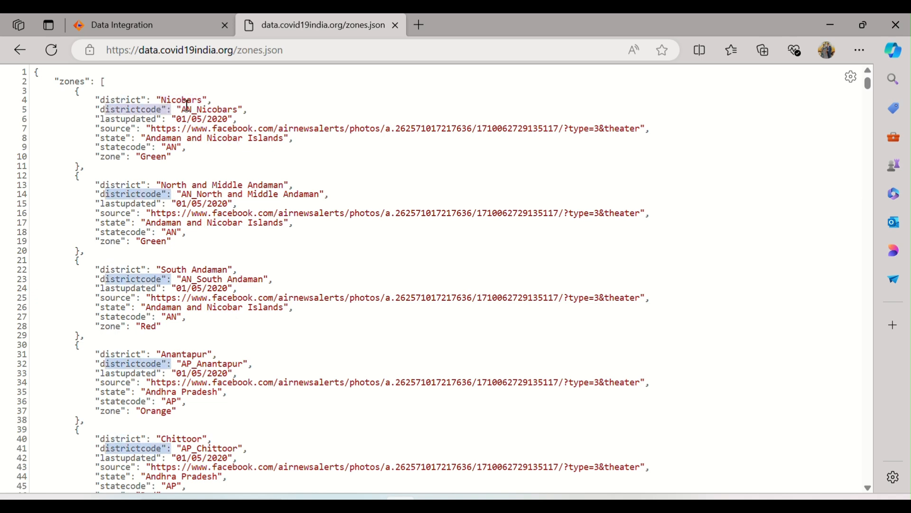
double_click(169, 98)
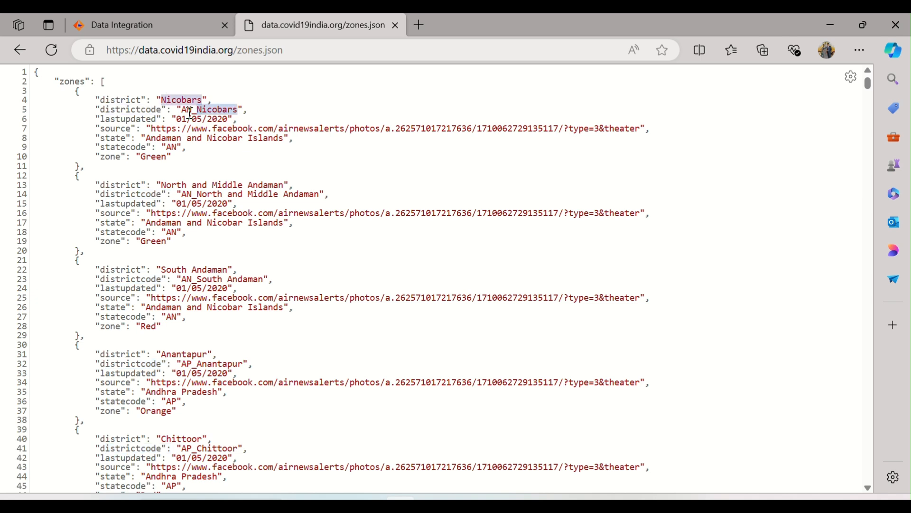
double_click(122, 117)
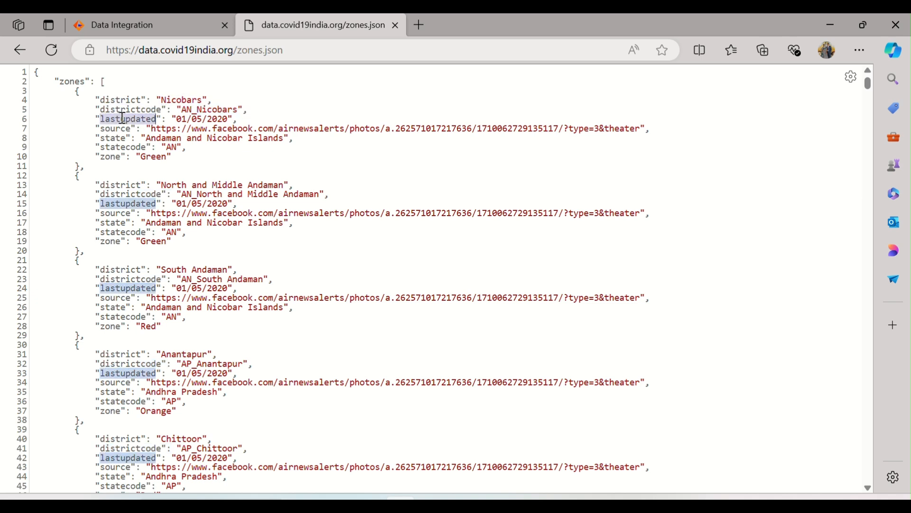
drag(176, 119, 231, 119)
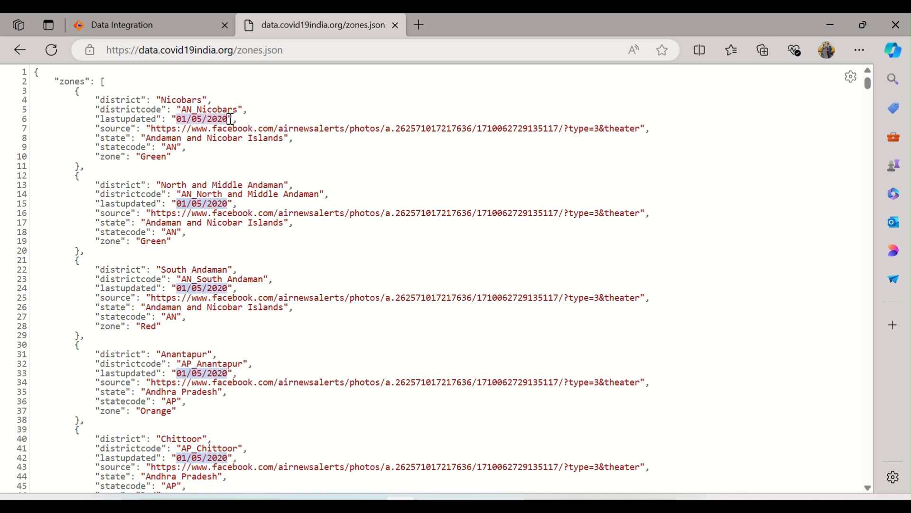
double_click(115, 129)
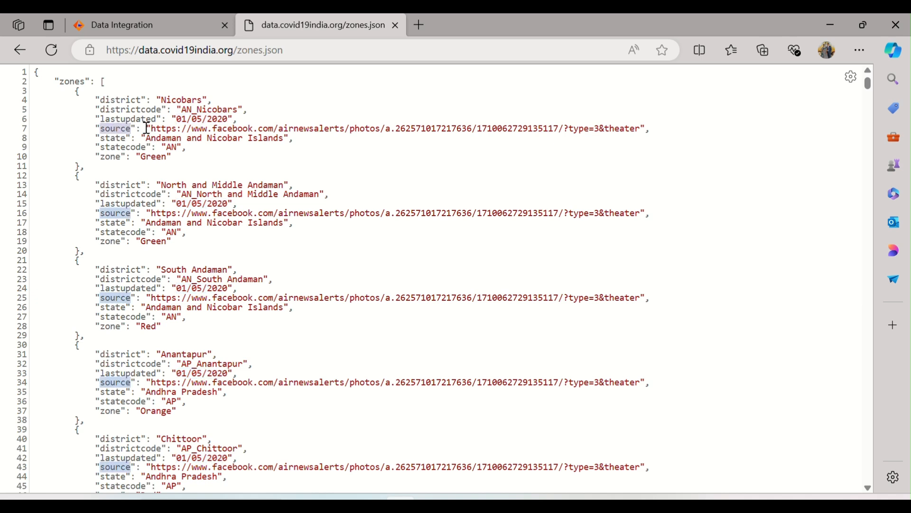
drag(153, 128, 602, 131)
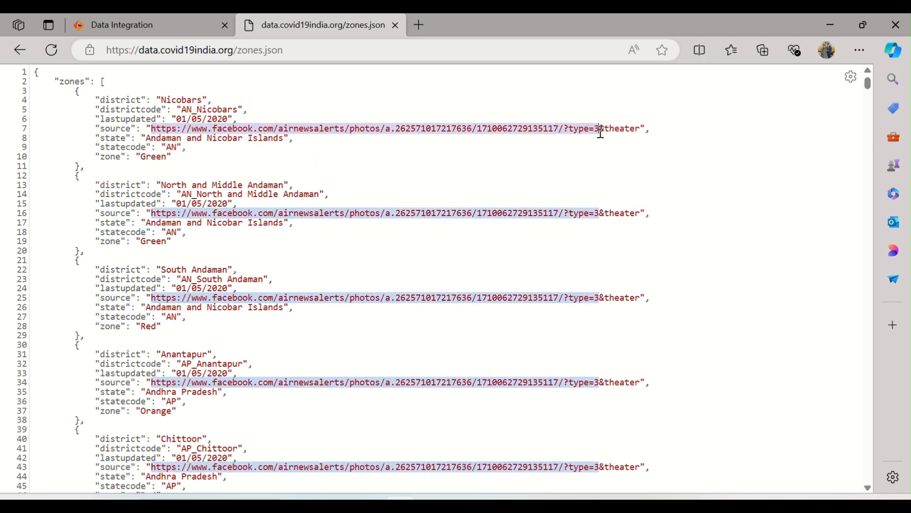
double_click(160, 139)
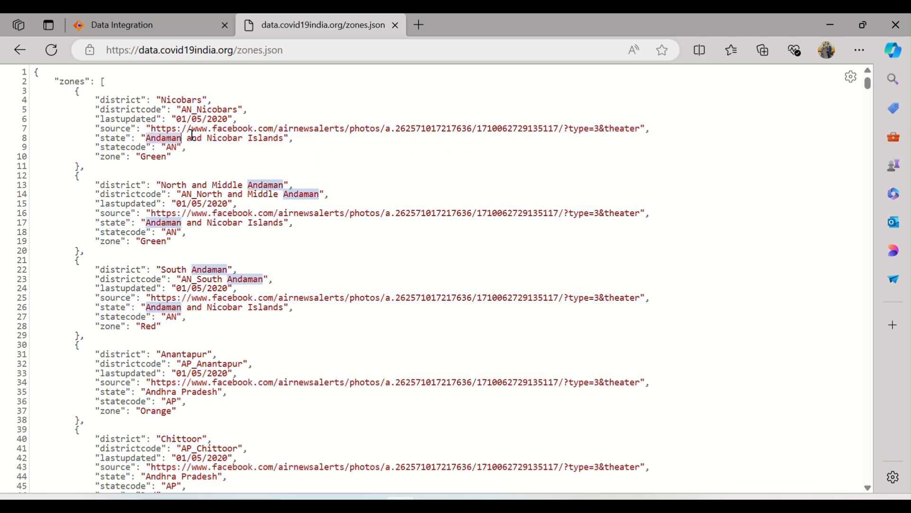
double_click(125, 148)
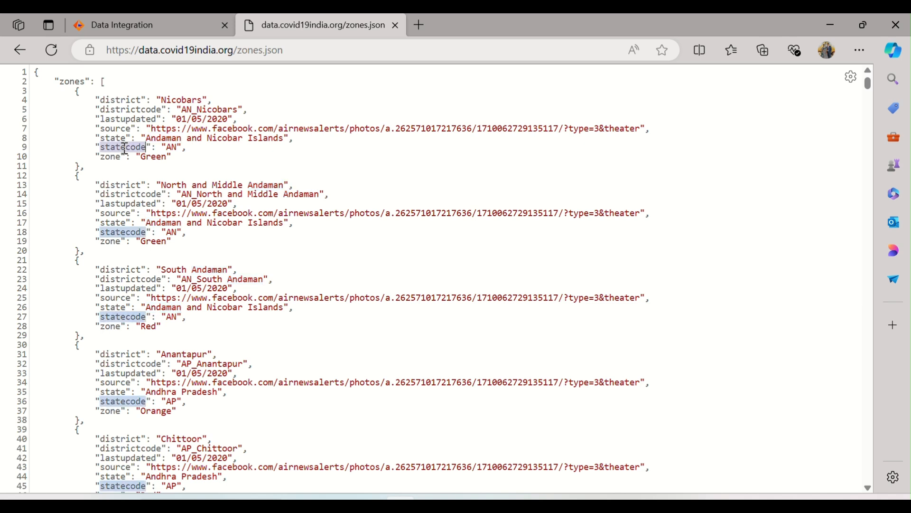
double_click(173, 147)
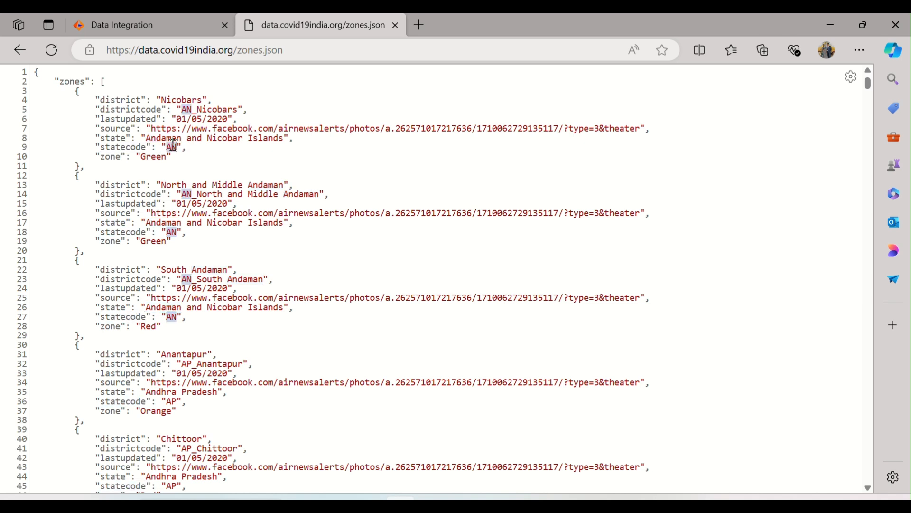
double_click(153, 158)
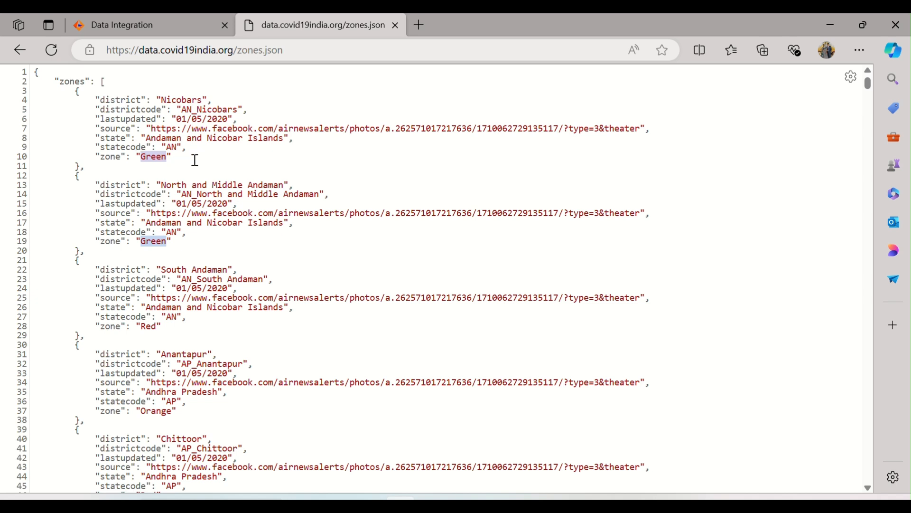
Compare the zone values of the following district records in the JSON response with the first record's zone
click(146, 327)
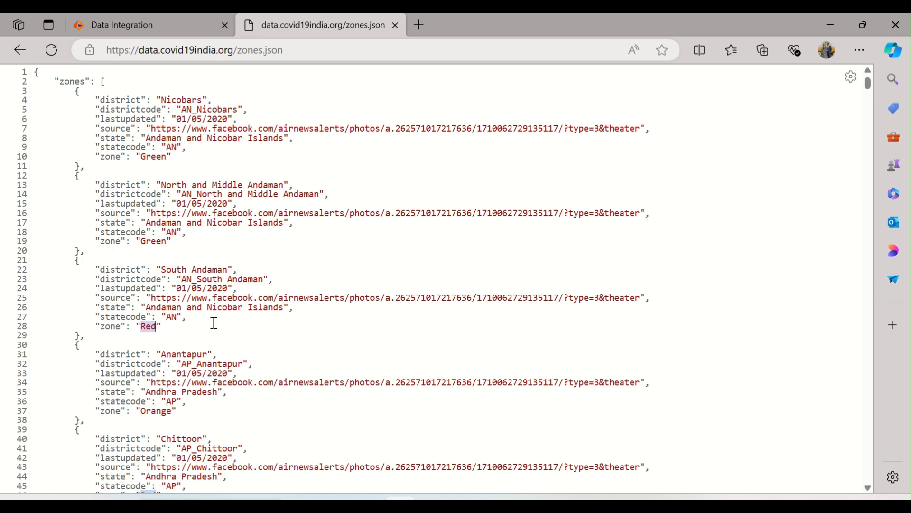
scroll(214, 323, down, 2)
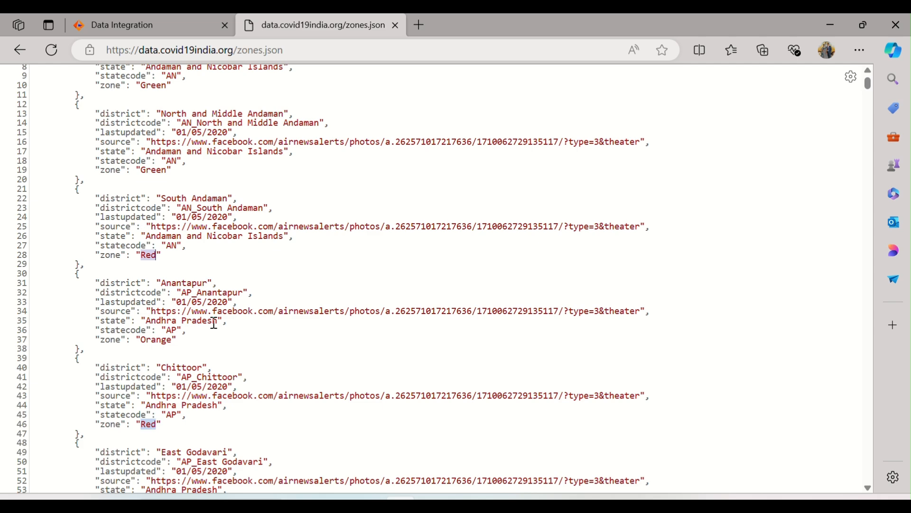
click(157, 340)
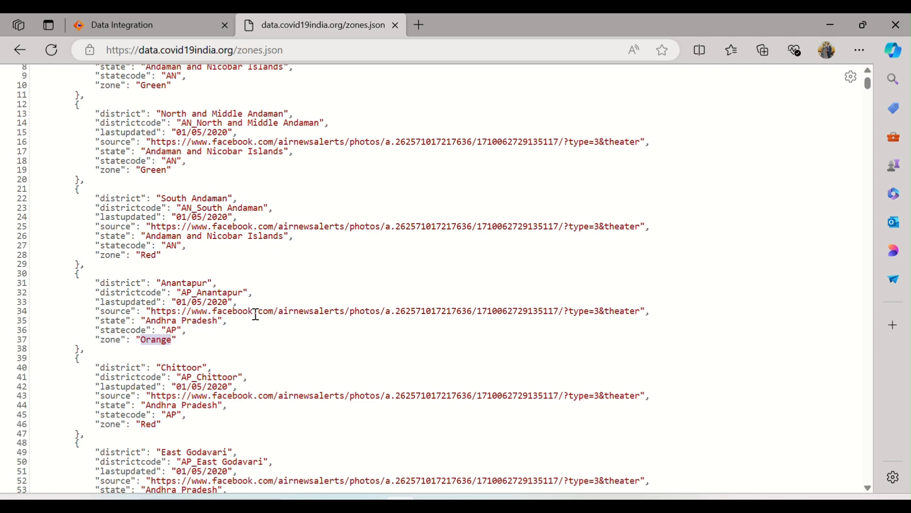
scroll(256, 314, down, 6)
scroll(175, 297, down, 8)
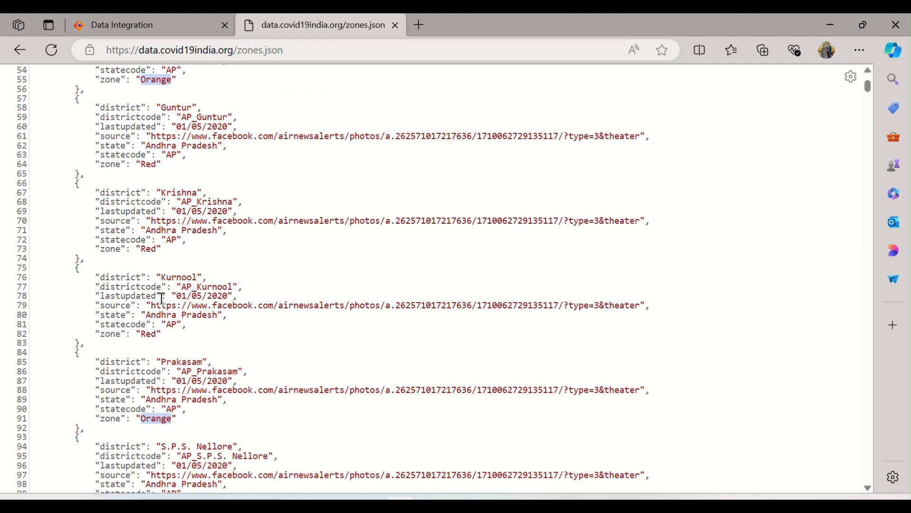
scroll(162, 298, up, 15)
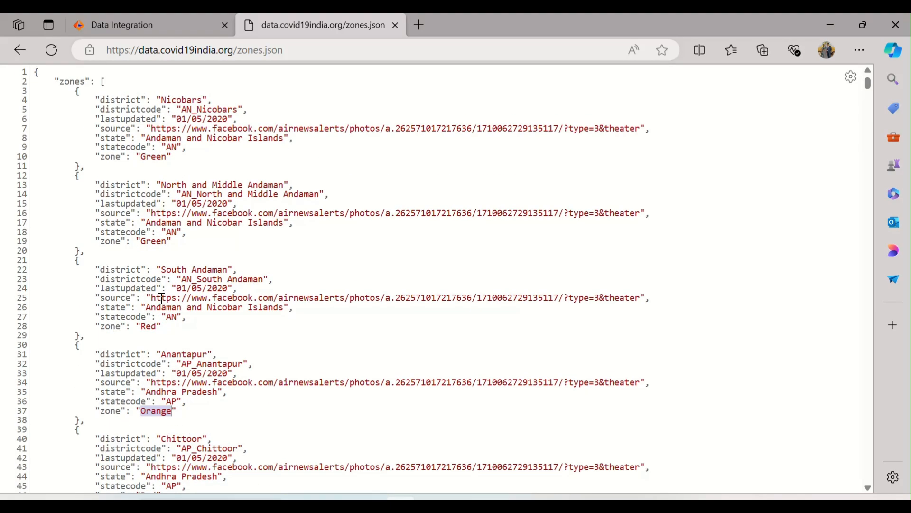
double_click(149, 159)
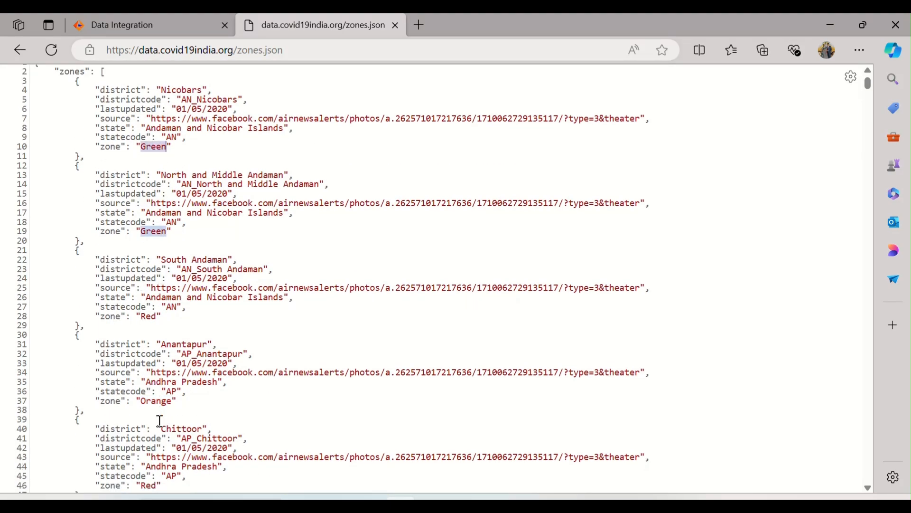
scroll(216, 421, down, 9)
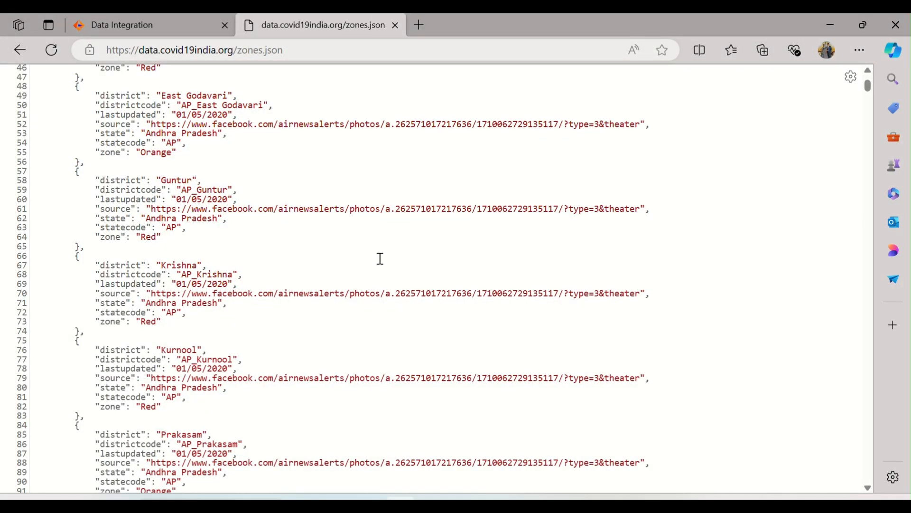
scroll(361, 260, up, 9)
Switch to the Informatica PC.txt notes, read Step 2 on testing the API using Postman, and select the sample end point URL
click(557, 505)
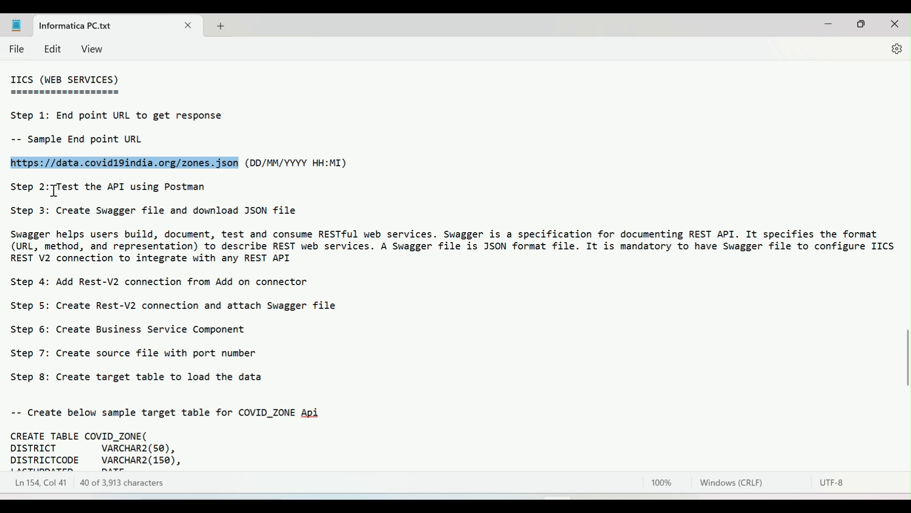
drag(54, 191, 206, 190)
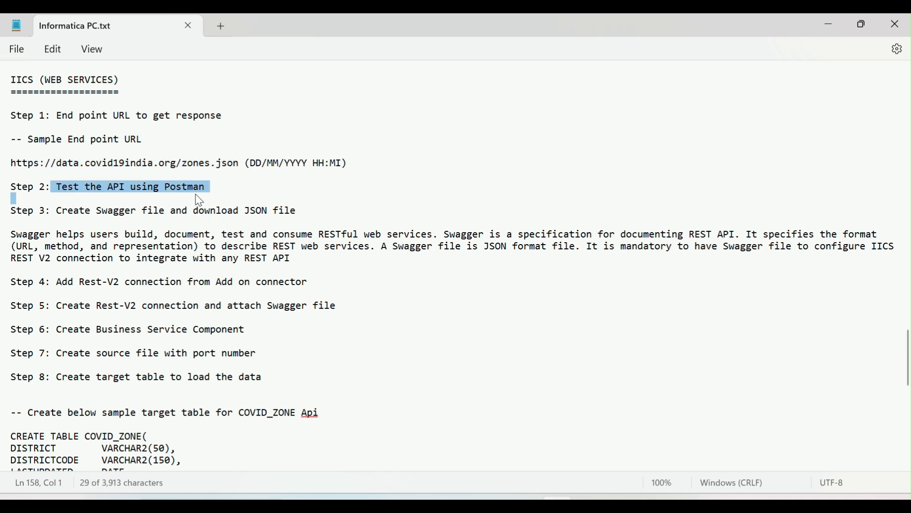
click(183, 179)
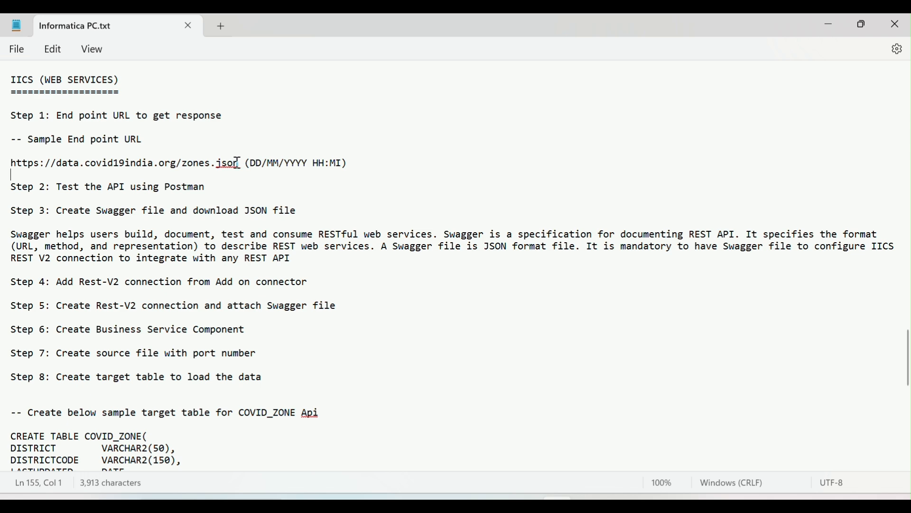
drag(240, 163, 4, 168)
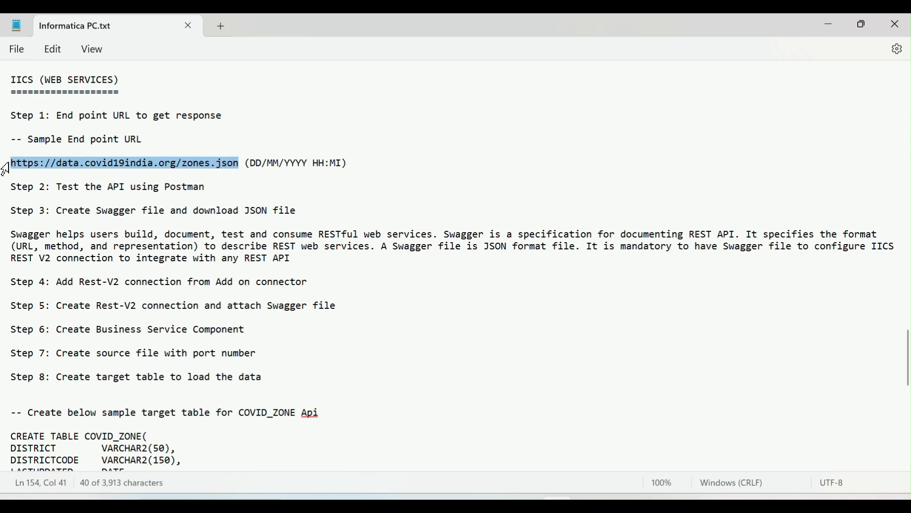
Launch Postman from the desktop and allow it to access public and private networks
key(super+d)
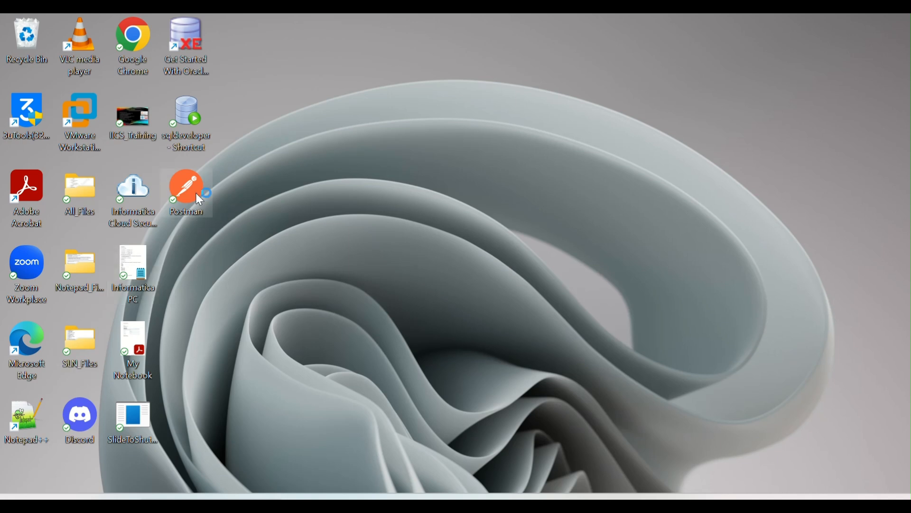
double_click(196, 193)
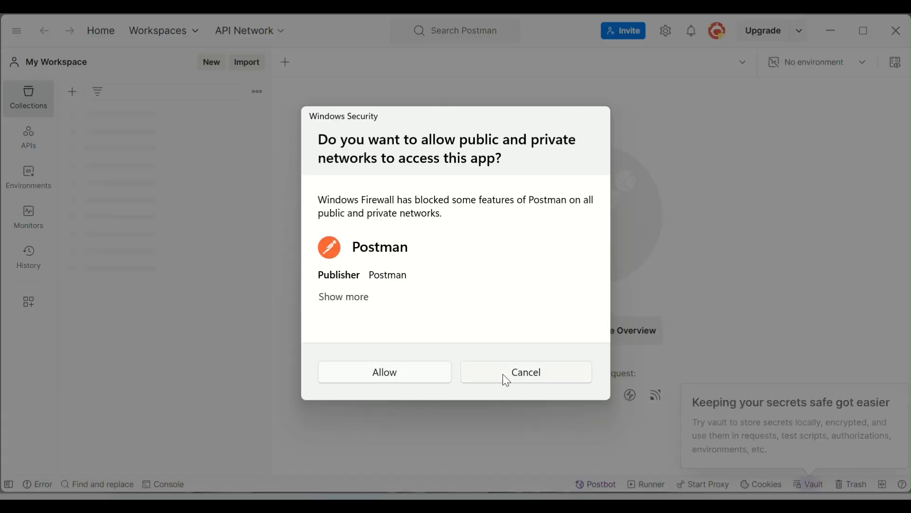
click(422, 377)
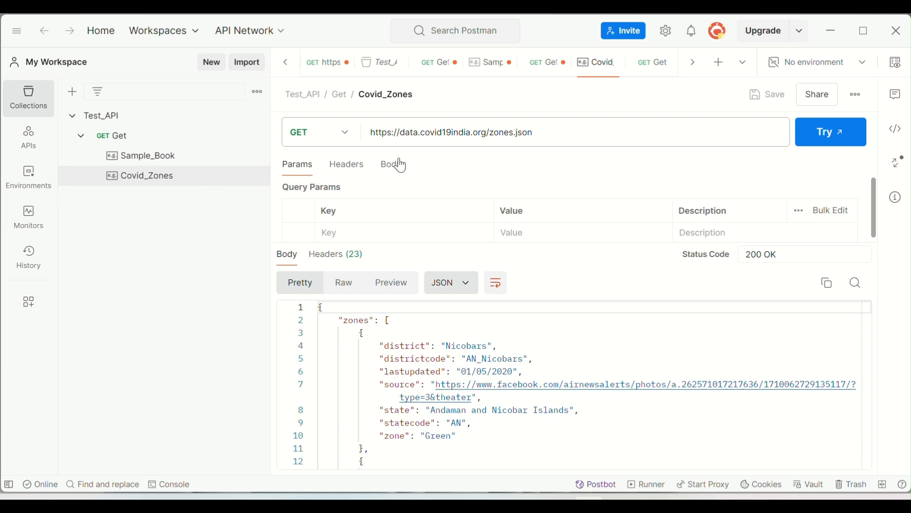
Compare the URL in Postman's Covid_Zones example with the sample end point URL in the notes, and return to Postman
click(546, 135)
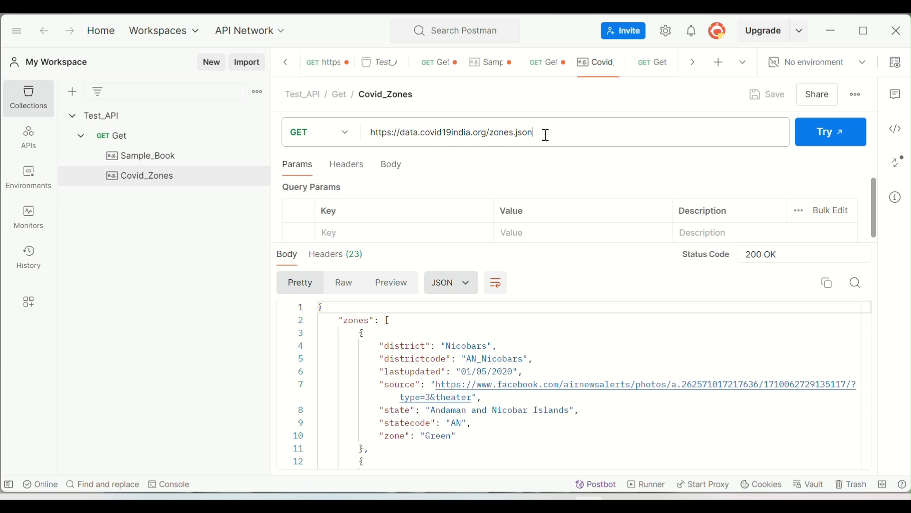
key(super+Tab)
click(420, 139)
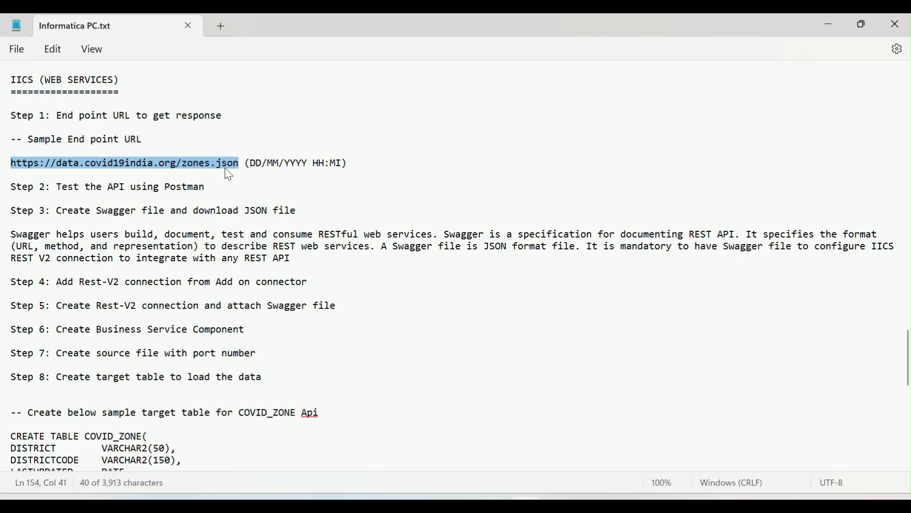
key(alt+Tab)
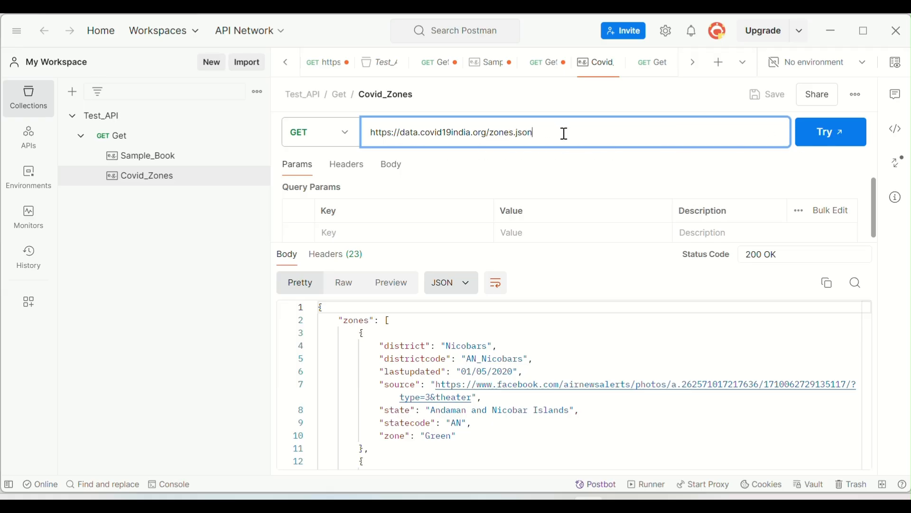
click(347, 139)
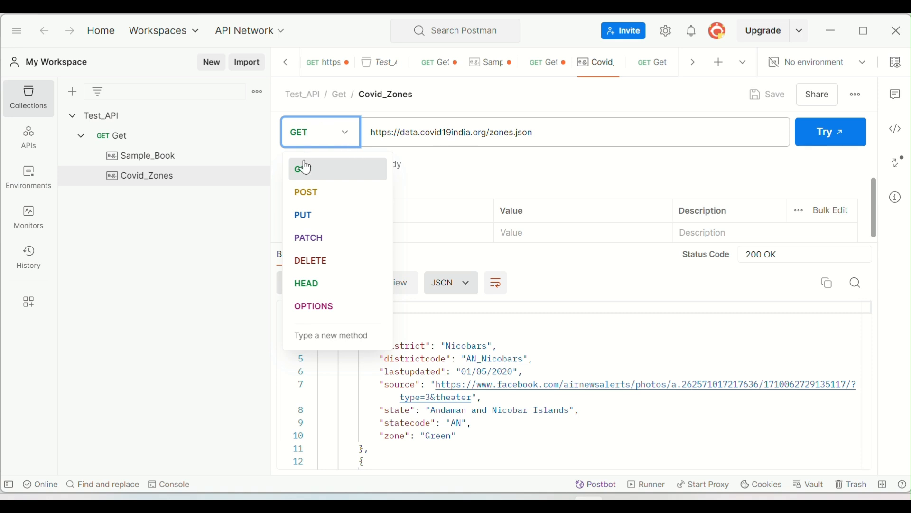
click(580, 136)
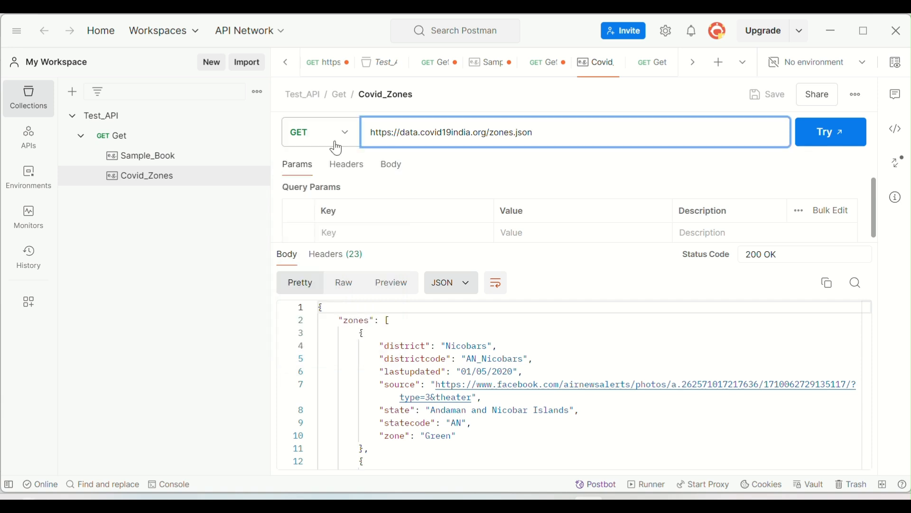
click(830, 138)
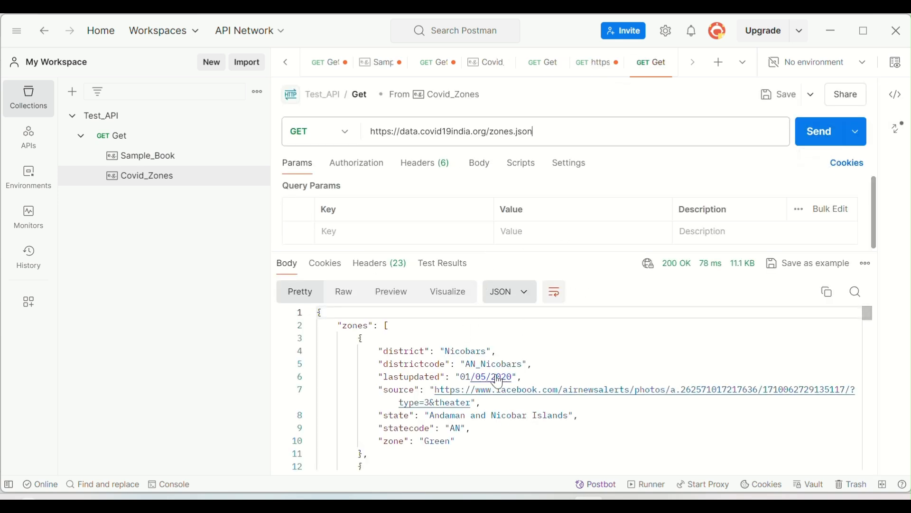
mouse_move(673, 272)
scroll(470, 365, down, 3)
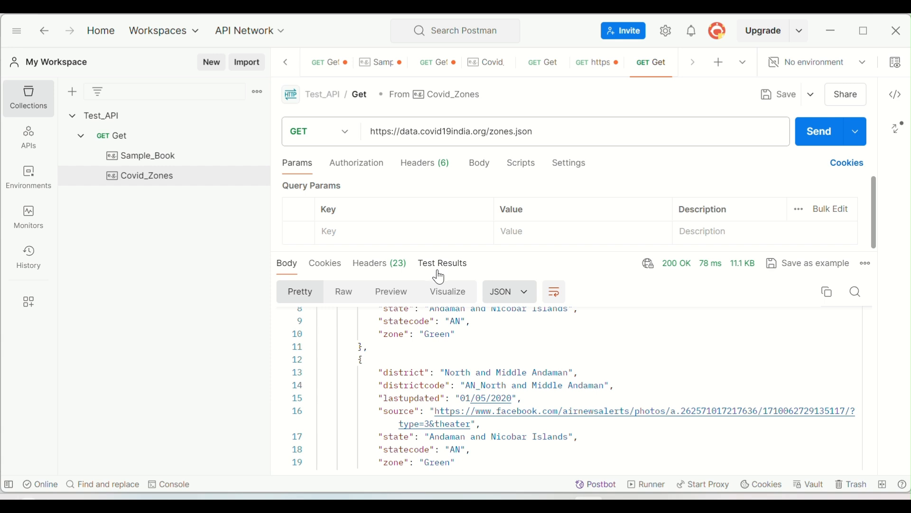
Review the Covid_Zones request's authorization, headers, body, scripts and settings, and return to its query parameters
click(367, 166)
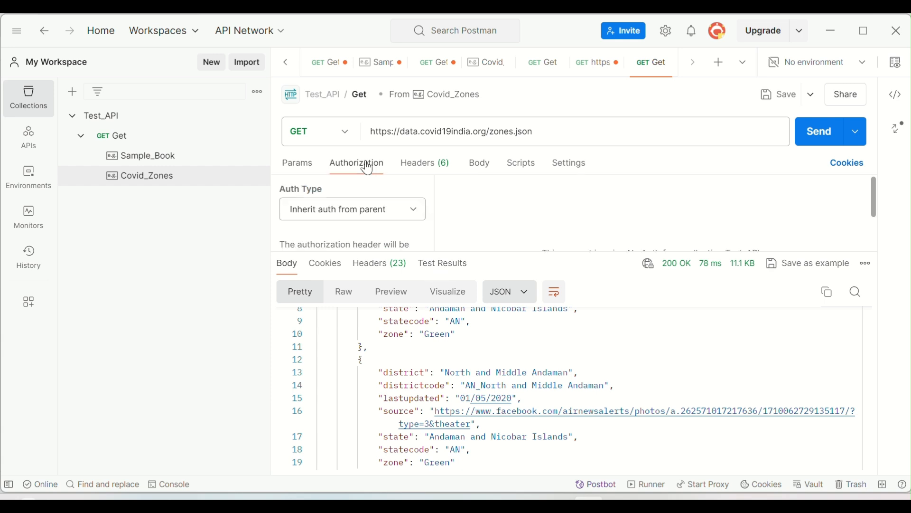
click(435, 165)
click(481, 166)
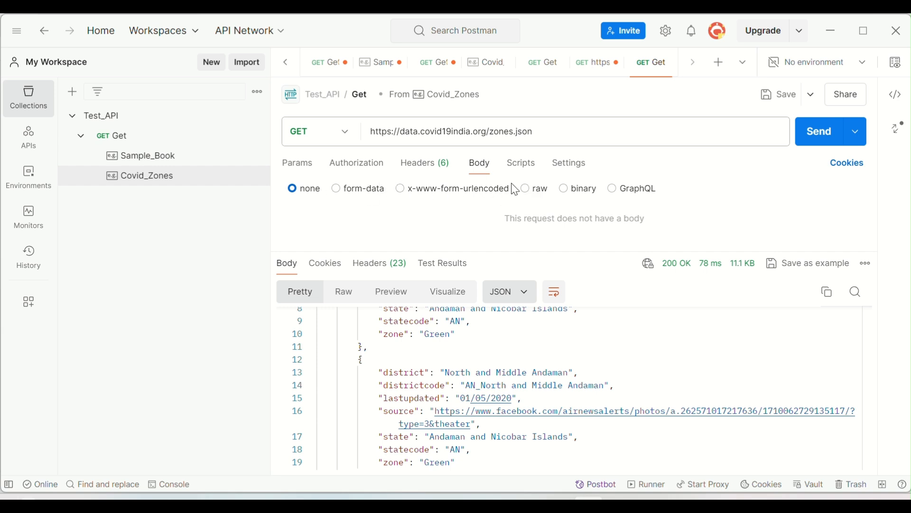
click(521, 170)
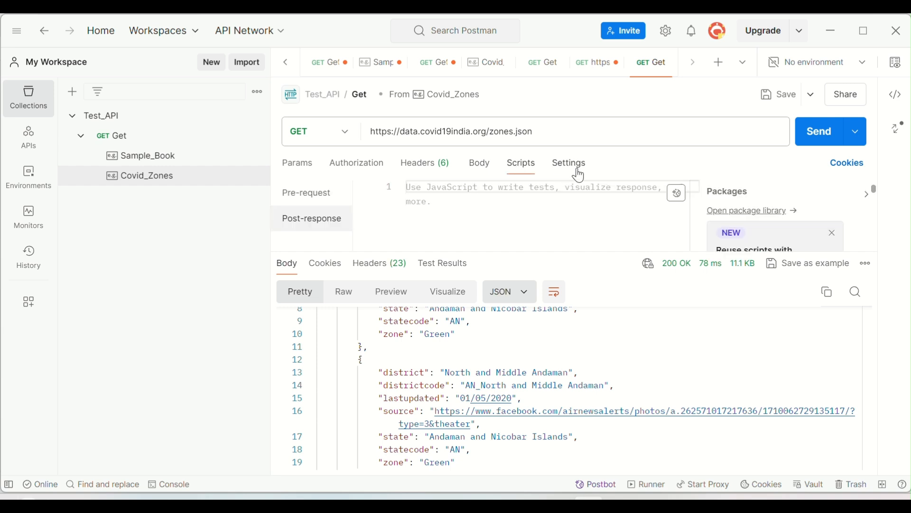
click(577, 171)
click(367, 165)
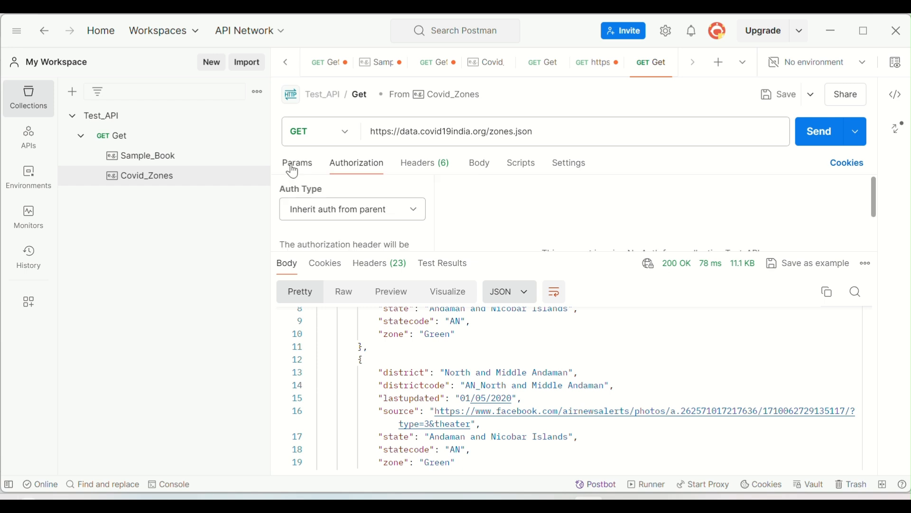
click(292, 168)
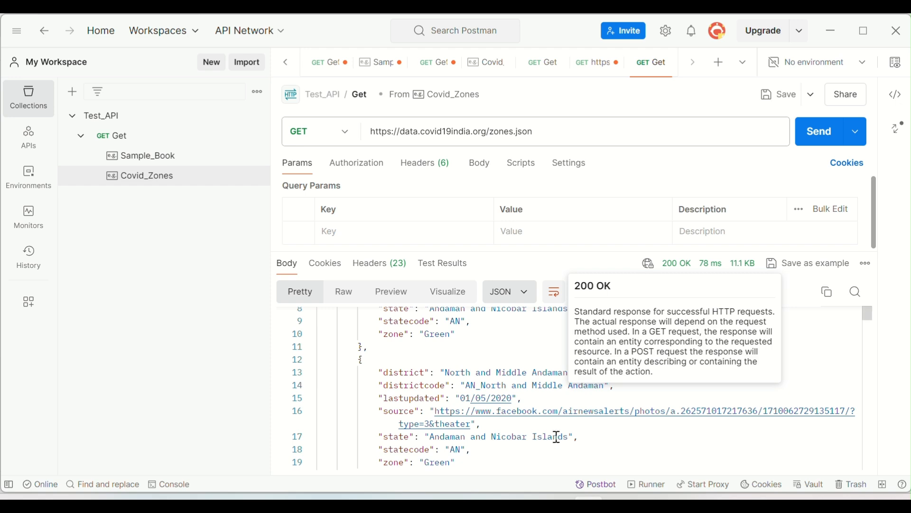
Switch to the Informatica PC.txt notes, read Step 3 on creating the Swagger file and downloading the JSON file, and go to the browser
key(alt+Tab)
click(57, 186)
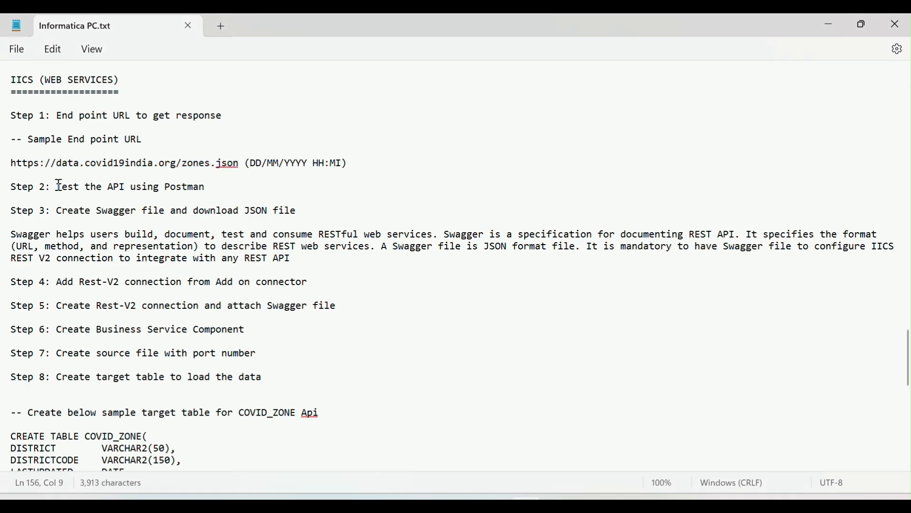
drag(57, 211, 298, 225)
click(308, 212)
key(alt+Tab)
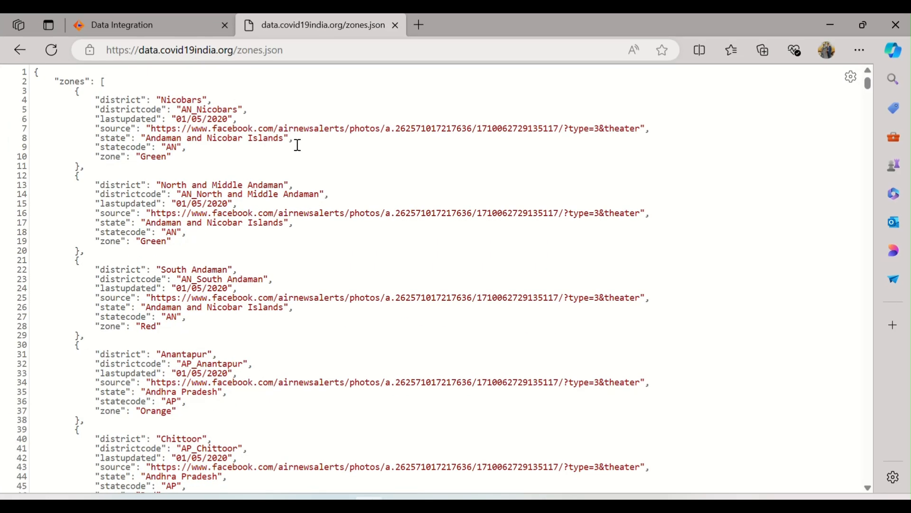
Open Informatica's Administrator service and start a new Swagger file
click(159, 33)
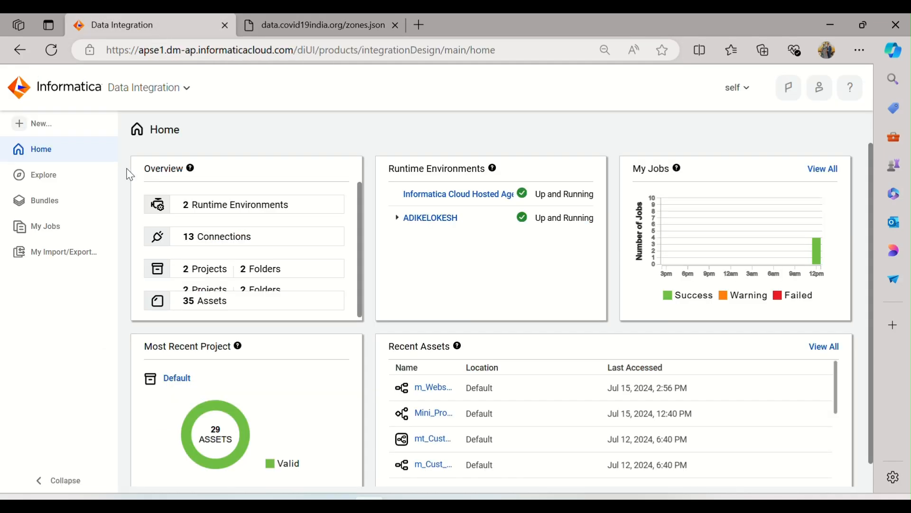
click(174, 91)
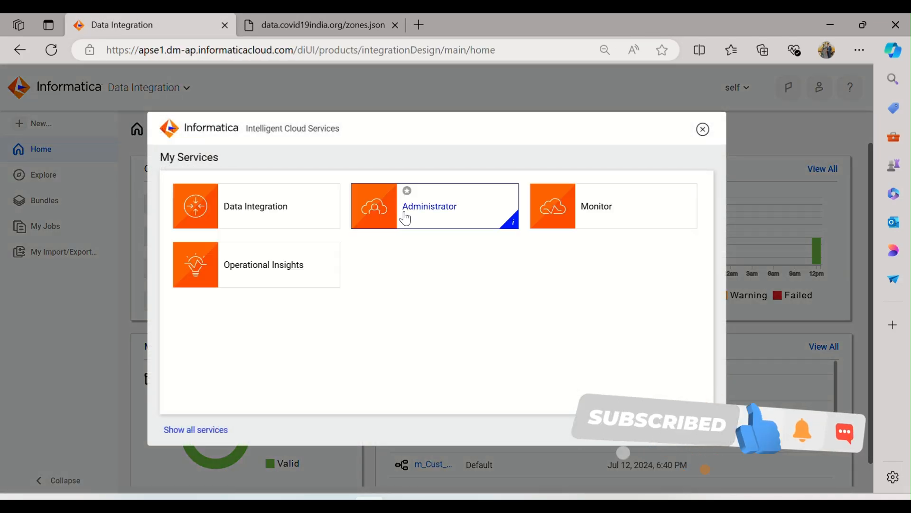
click(463, 218)
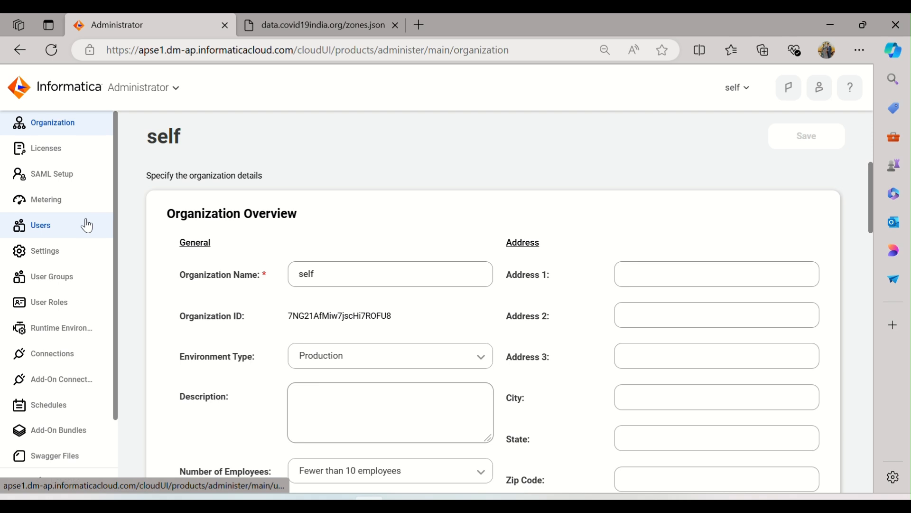
scroll(85, 224, down, 1)
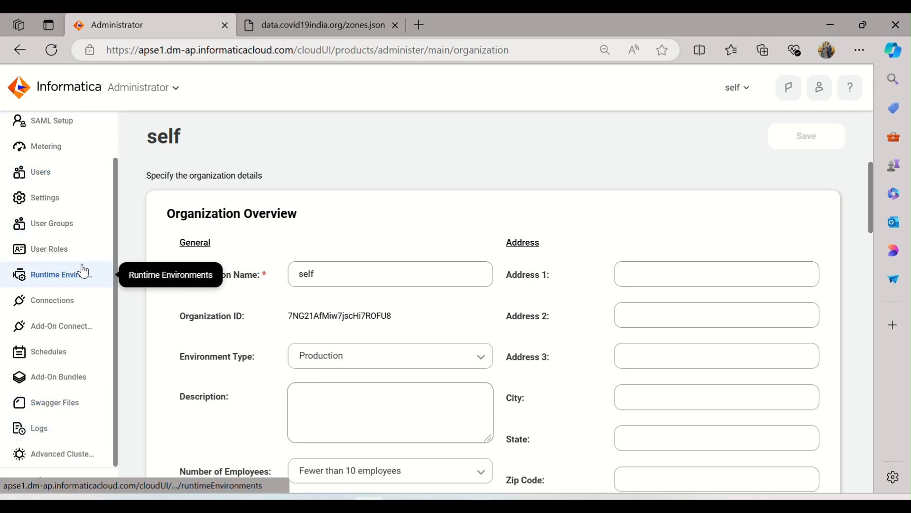
click(55, 415)
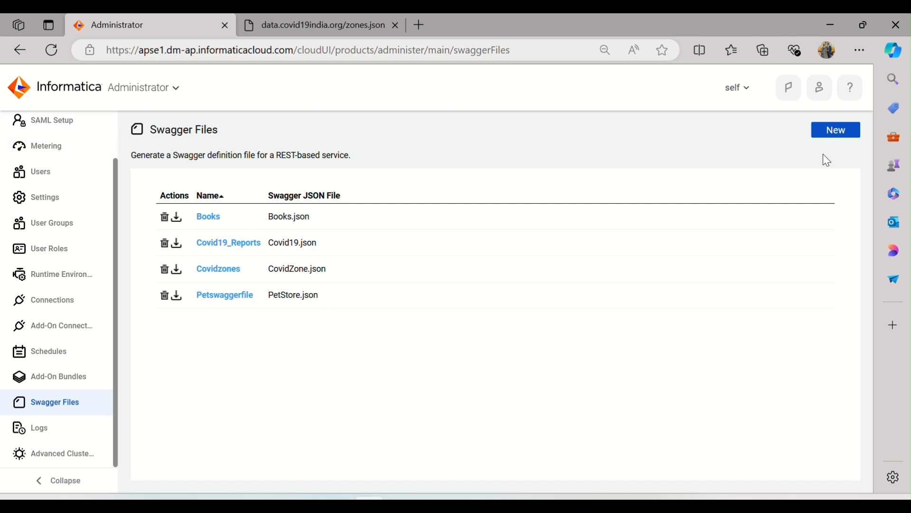
click(826, 136)
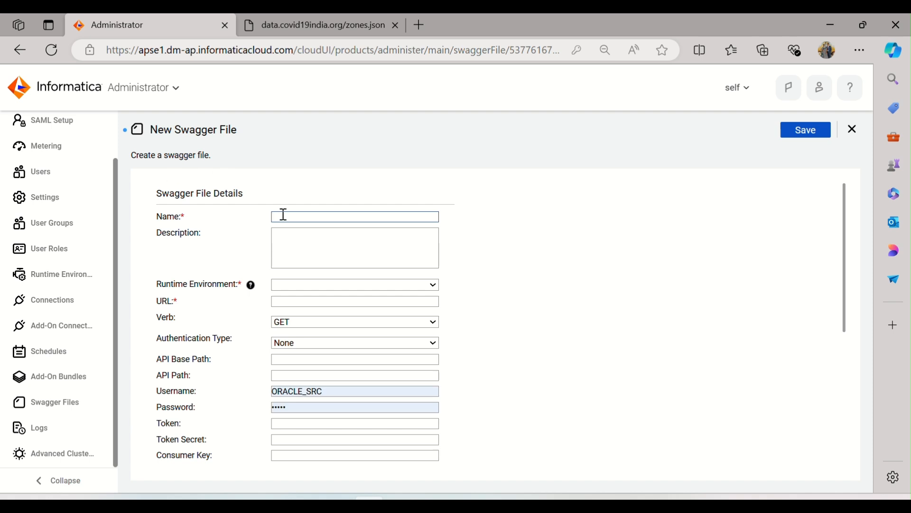
Name the Swagger file Covid19India and choose the organization's own agent, not the Informatica Cloud Hosted Agent, as its runtime environment
click(311, 29)
text(Co)
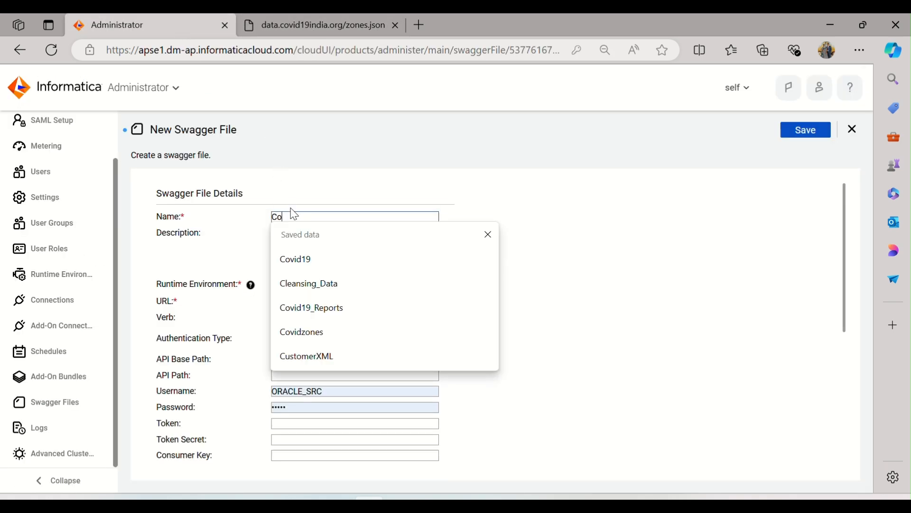
text(vid19)
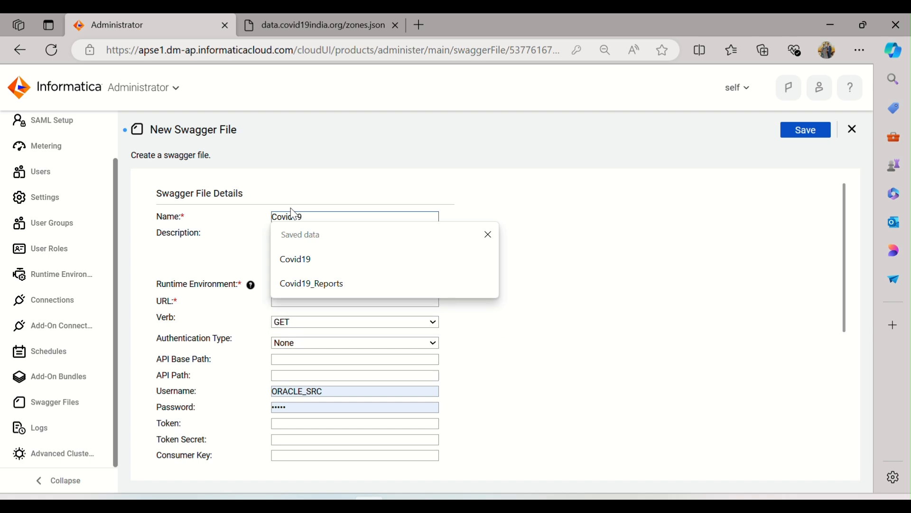
text(India)
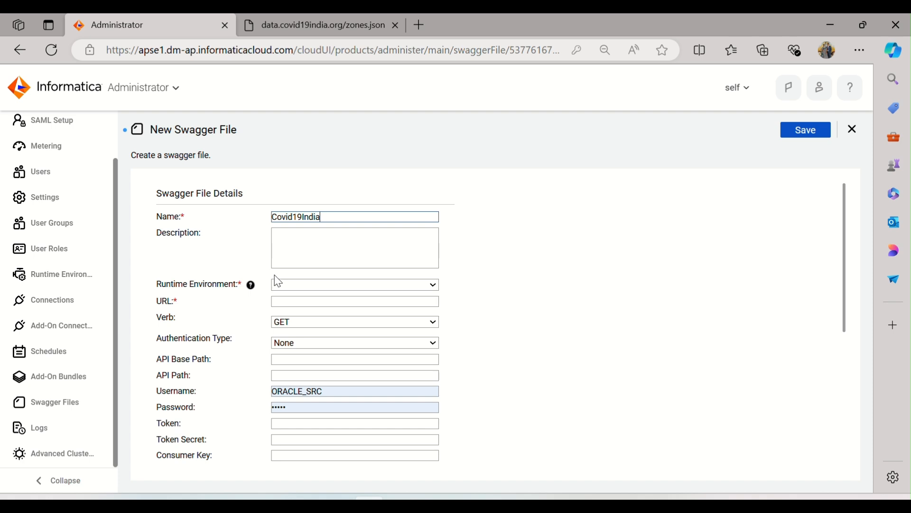
click(317, 286)
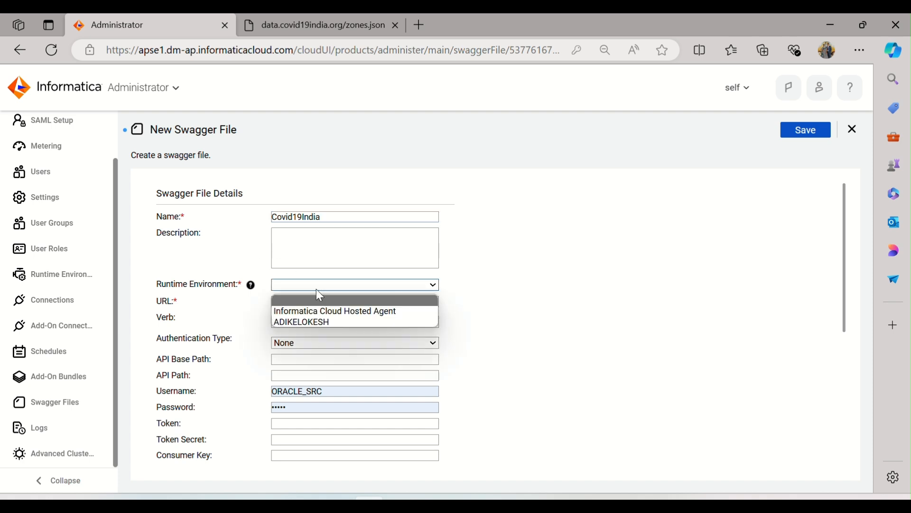
click(327, 323)
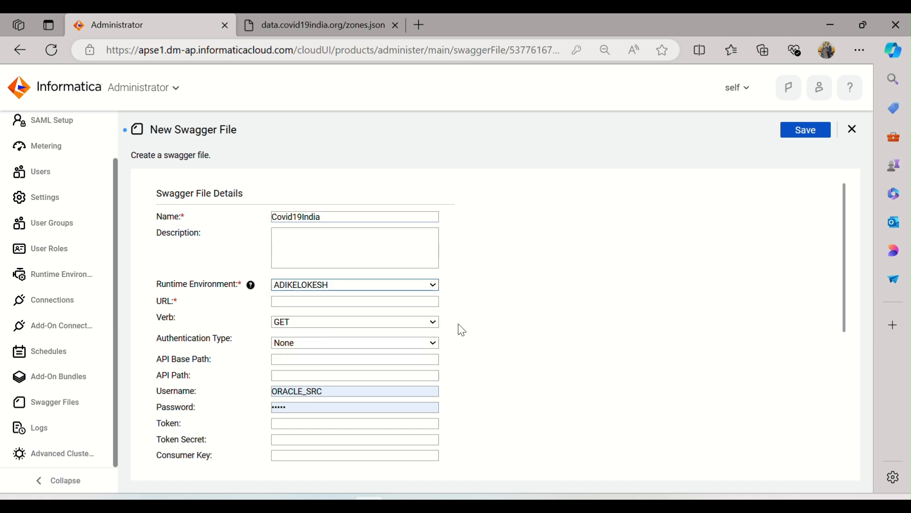
Check in the notes how the sample end point URL divides into base address and zones.json path, and return to the Swagger form
click(407, 303)
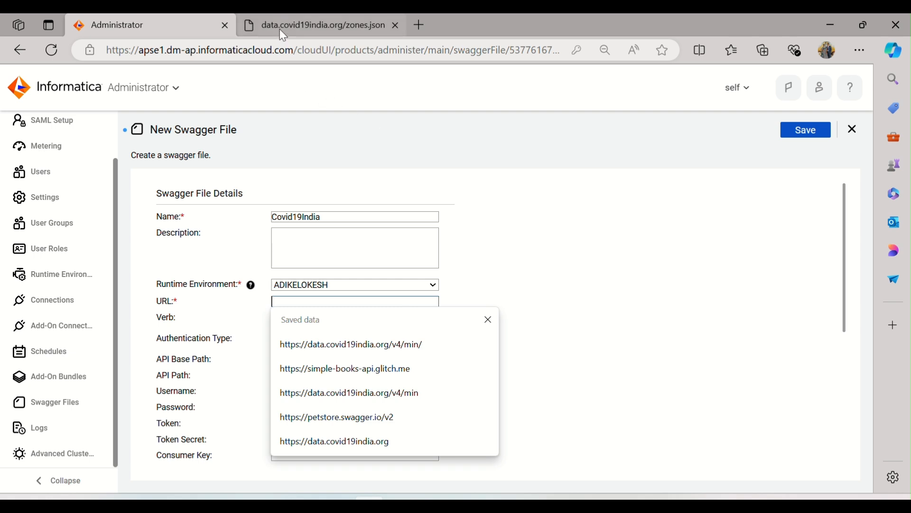
key(alt+Tab)
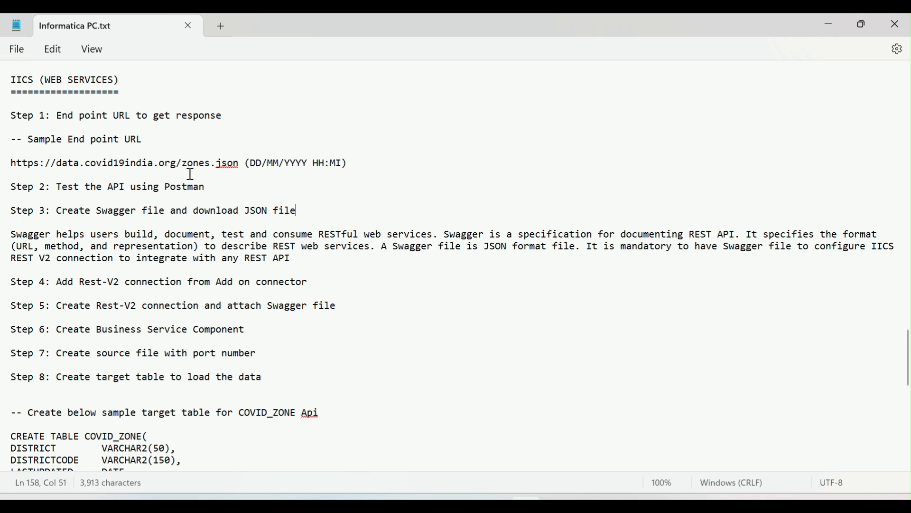
click(177, 164)
drag(177, 162, 13, 163)
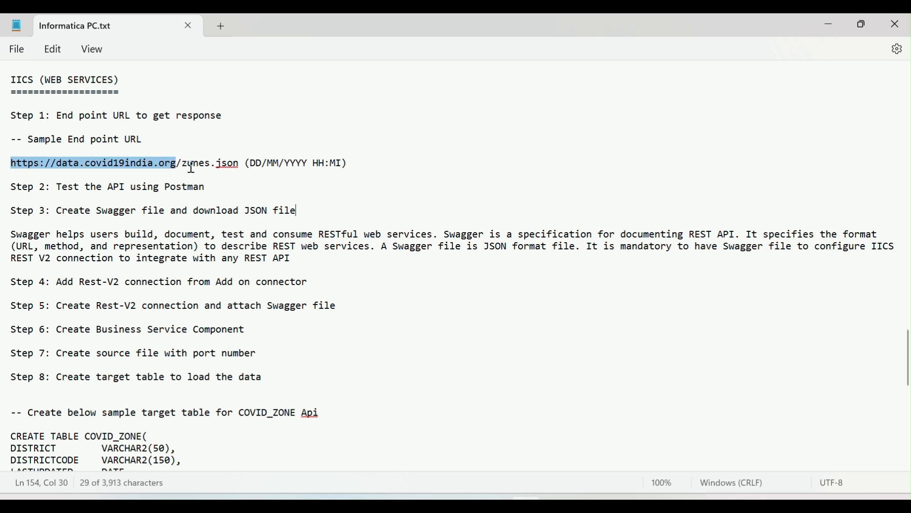
drag(182, 164, 240, 174)
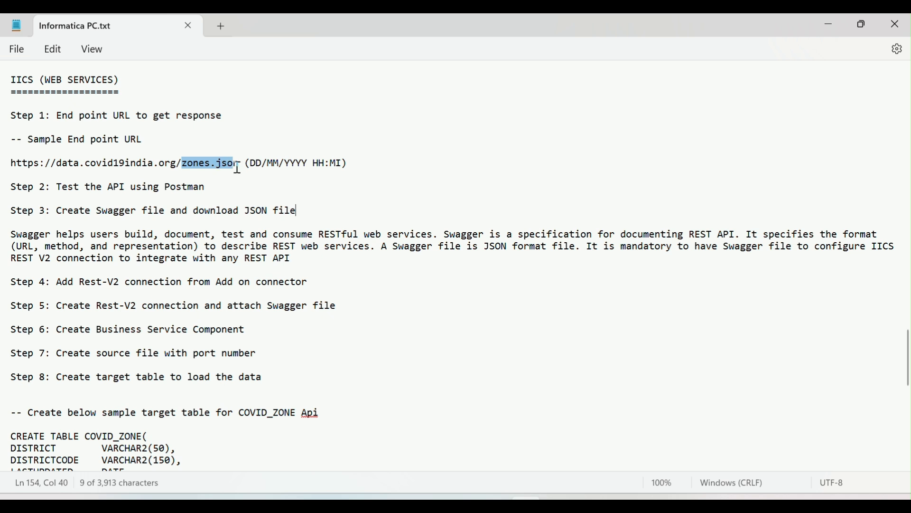
click(187, 167)
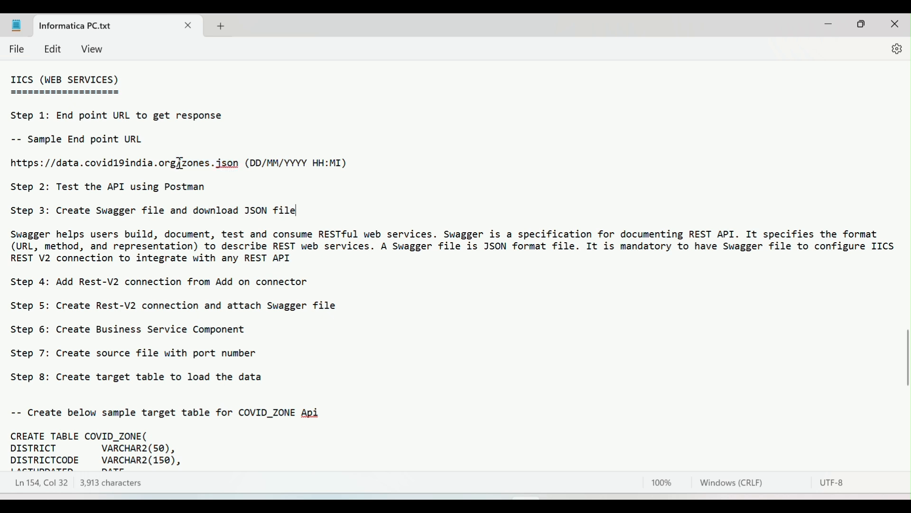
key(alt+Tab)
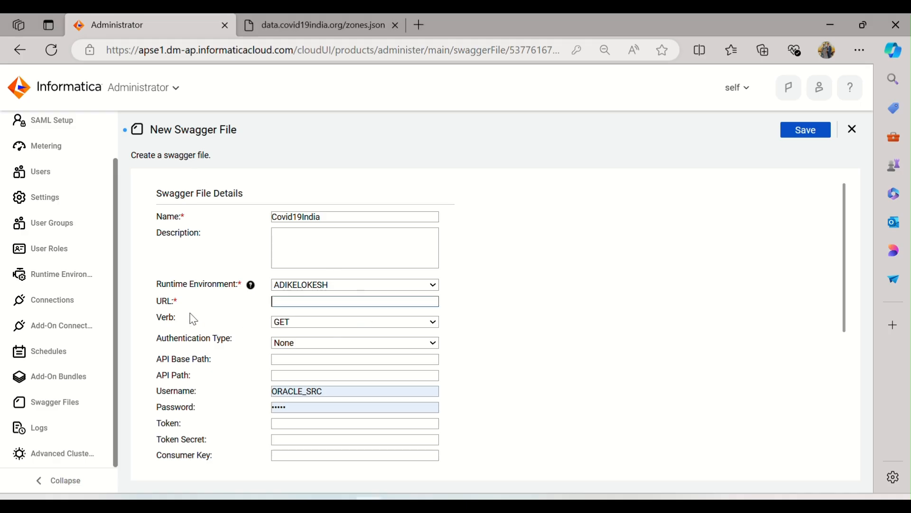
key(alt+Tab)
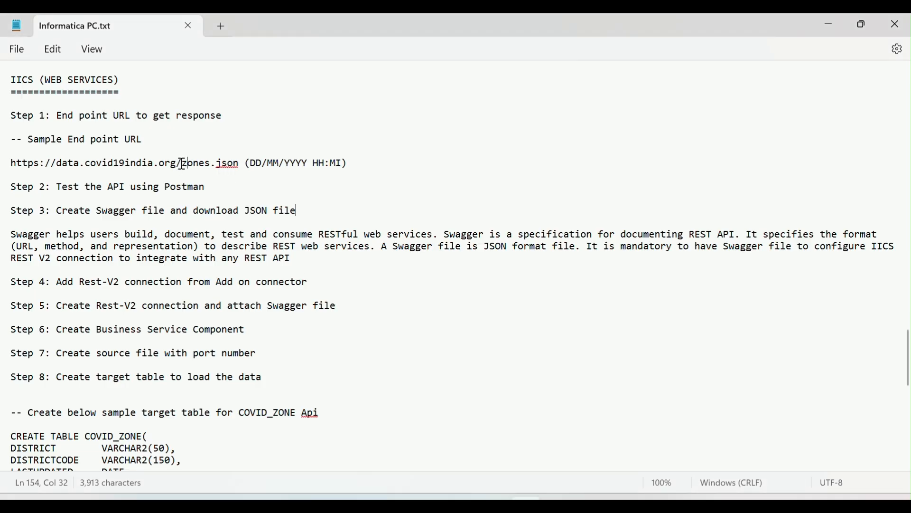
drag(176, 163, 11, 162)
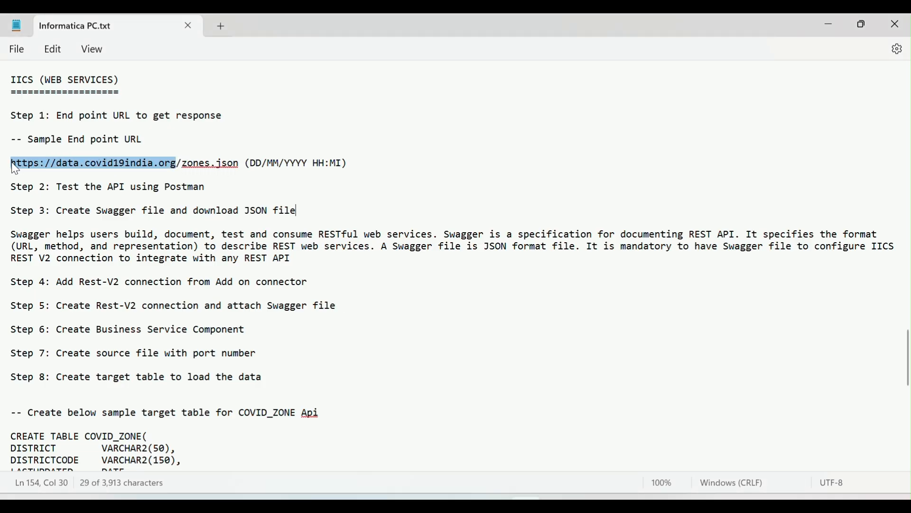
key(ctrl+c)
key(alt+Tab)
click(285, 301)
key(ctrl+v)
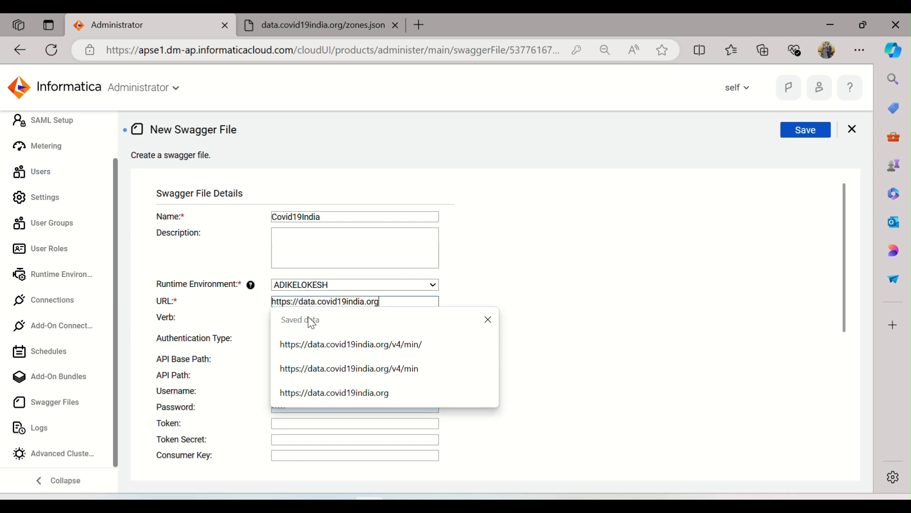
click(618, 258)
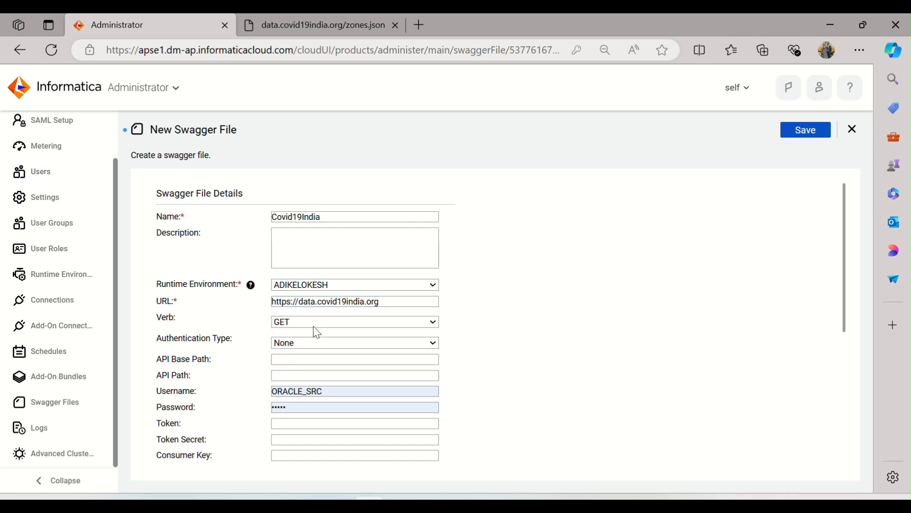
Keep GET as the verb, set the API path to /zones.json and compare it with the sample end point URL in the notes
click(344, 325)
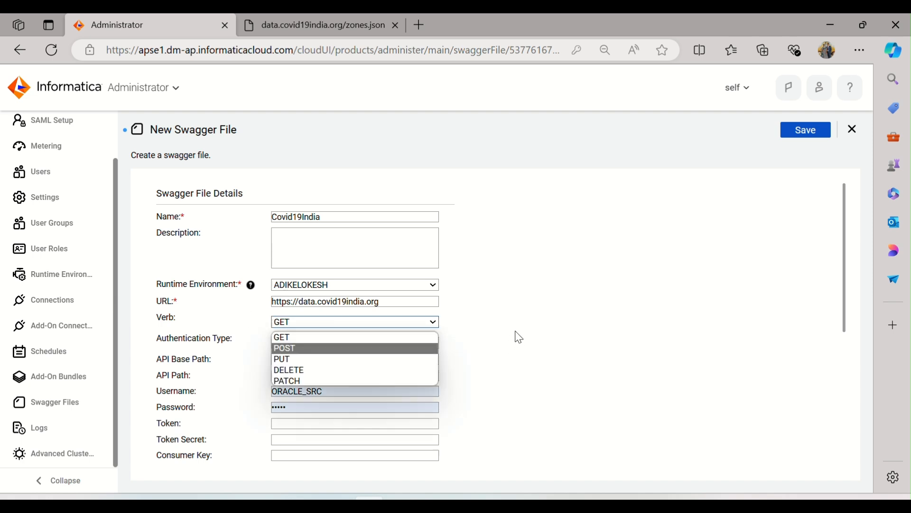
click(538, 291)
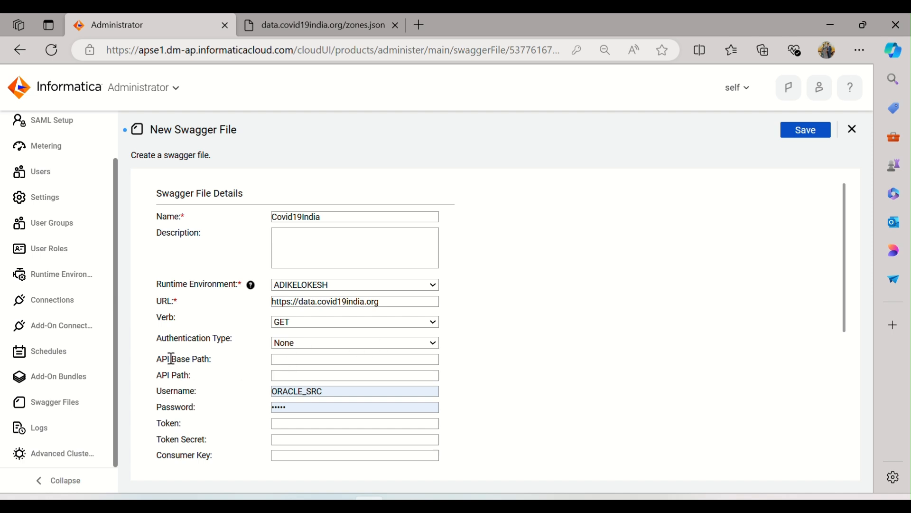
click(288, 378)
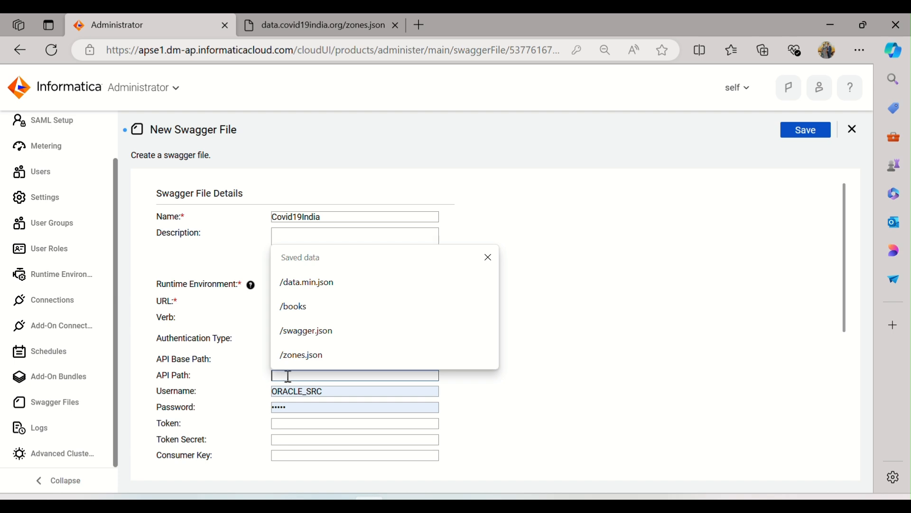
click(303, 360)
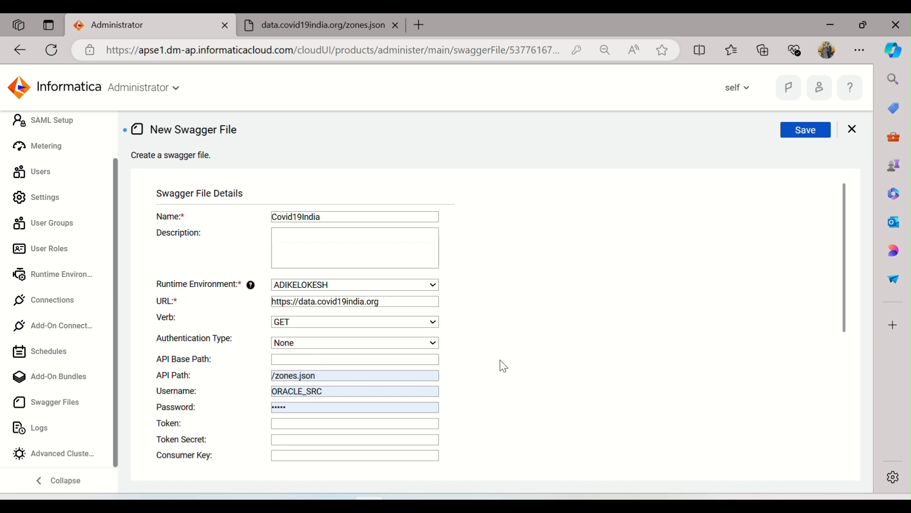
key(alt+Tab)
drag(177, 163, 242, 171)
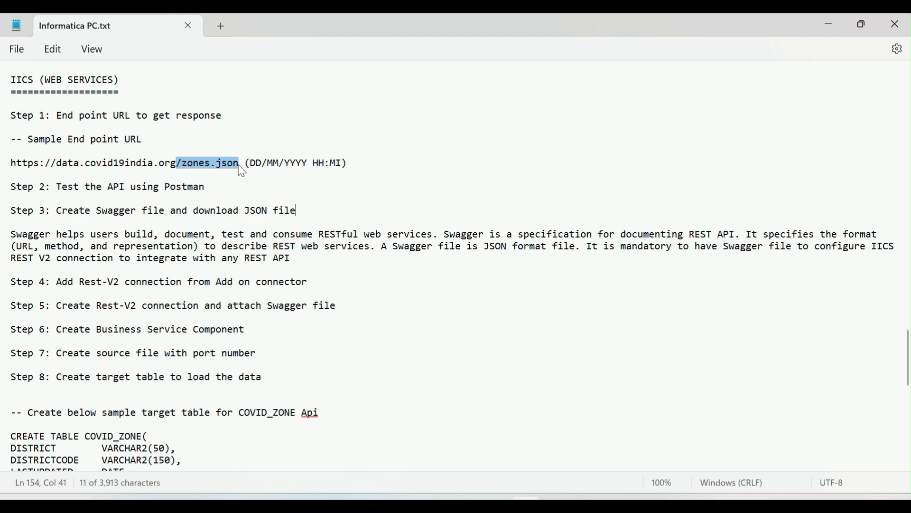
key(alt+Tab)
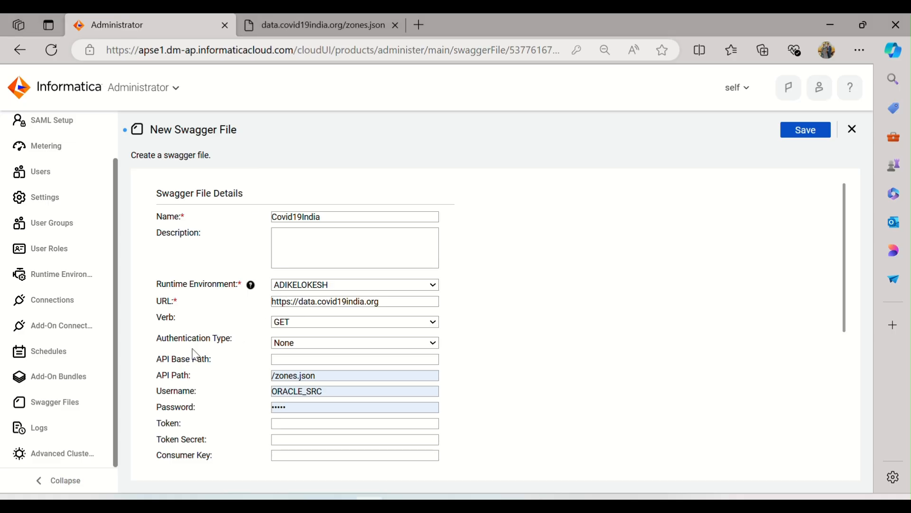
Clear the autofilled username and password from the Swagger form and look over its remaining fields
click(347, 396)
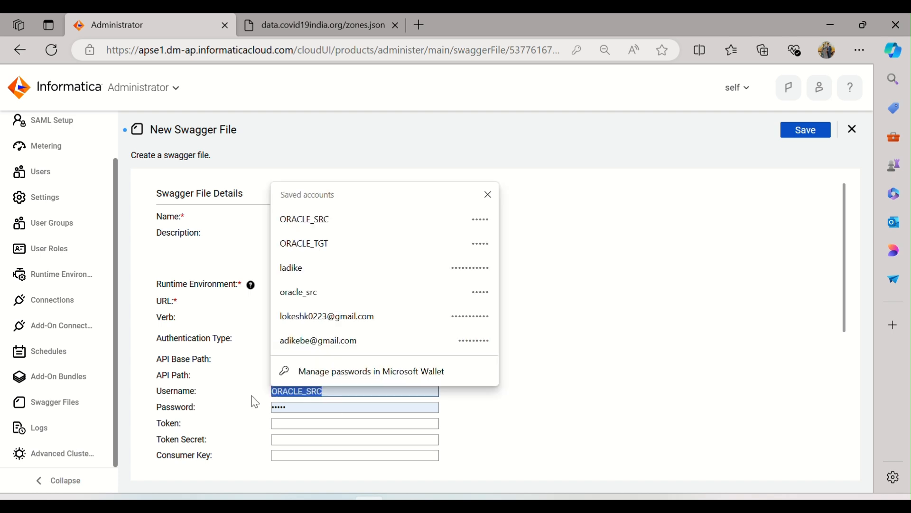
click(291, 410)
click(569, 385)
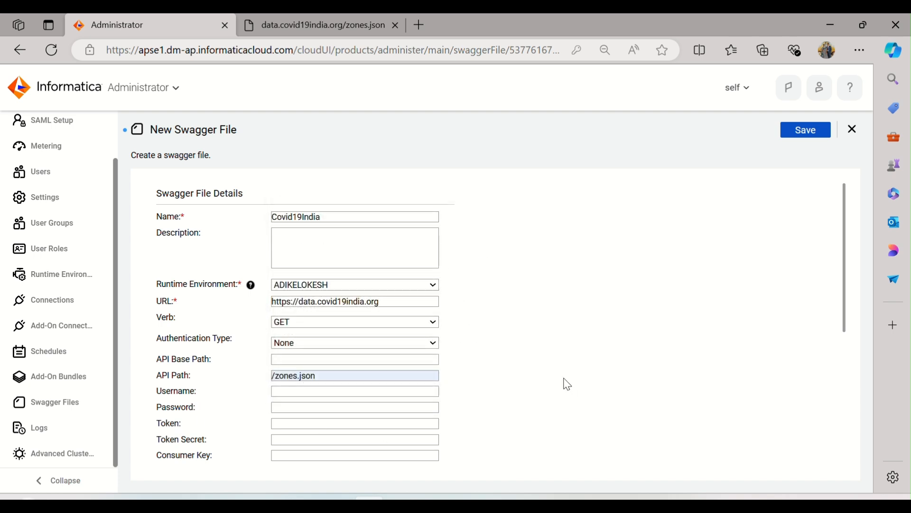
scroll(567, 384, down, 5)
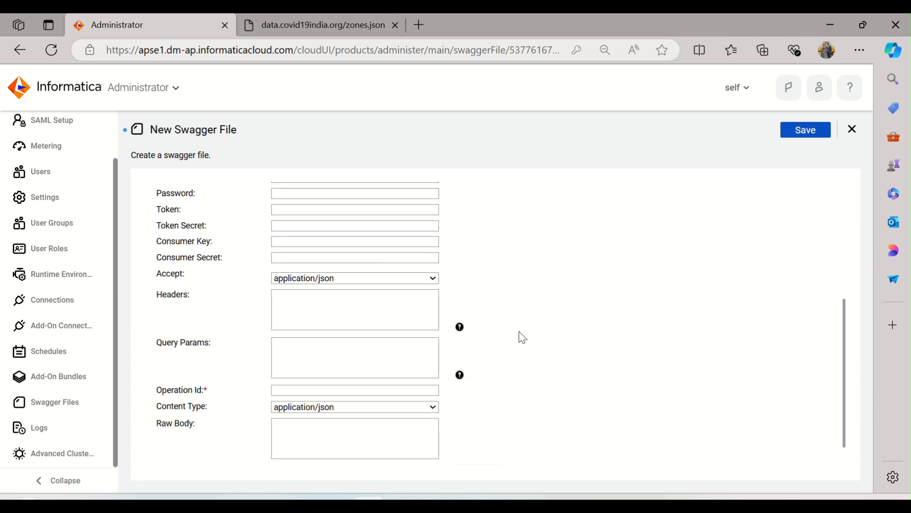
scroll(489, 301, up, 2)
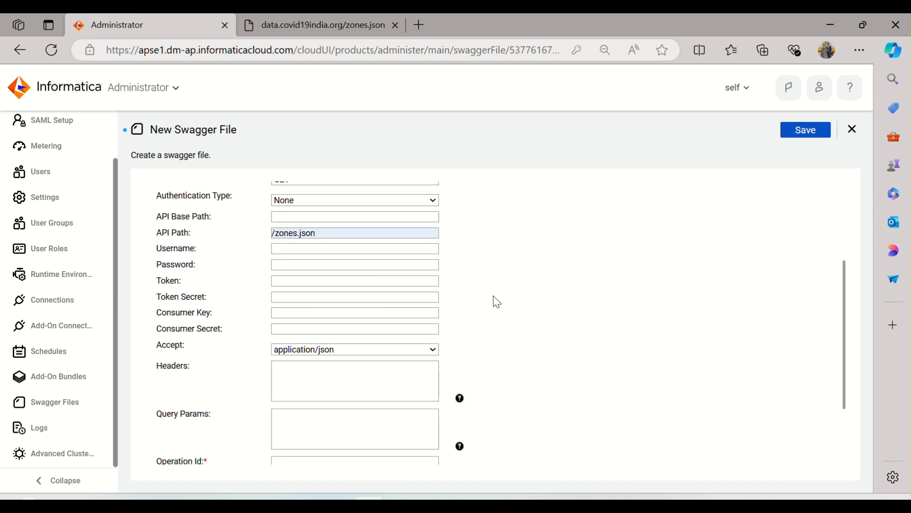
scroll(496, 302, up, 2)
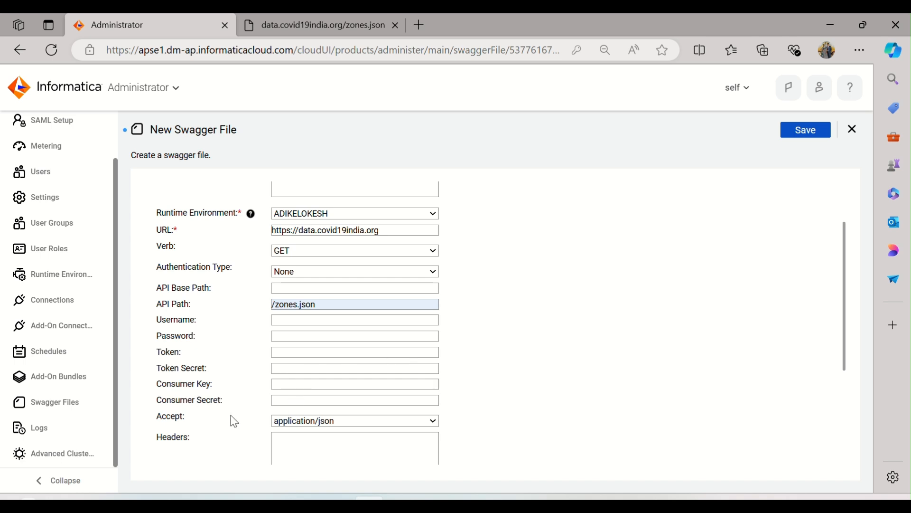
Copy the Swagger file's name, Covid19India, into the Operation Id
scroll(234, 422, down, 4)
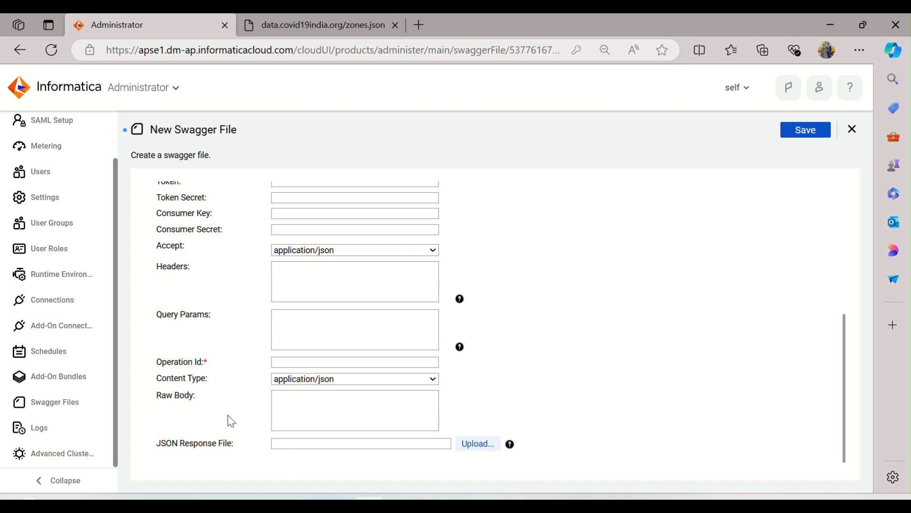
click(324, 361)
scroll(324, 361, up, 5)
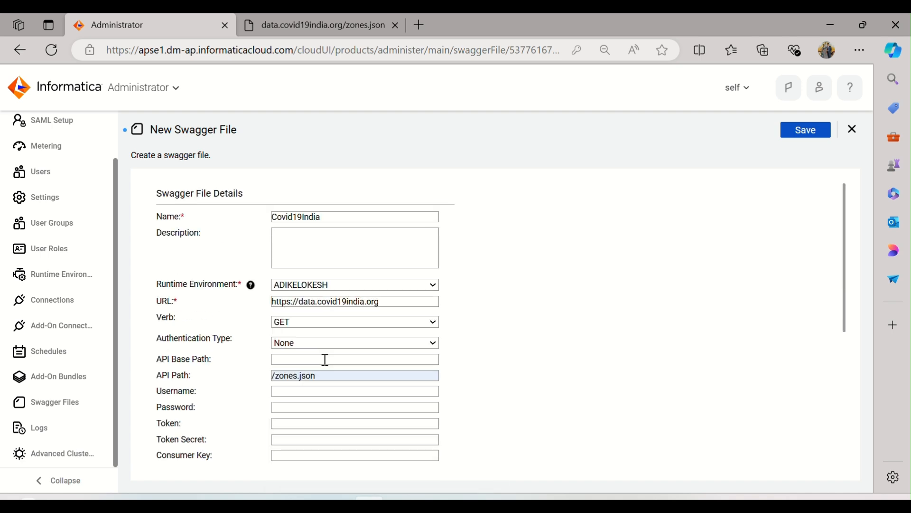
click(323, 215)
drag(324, 214, 242, 221)
key(ctrl+c)
scroll(264, 301, down, 5)
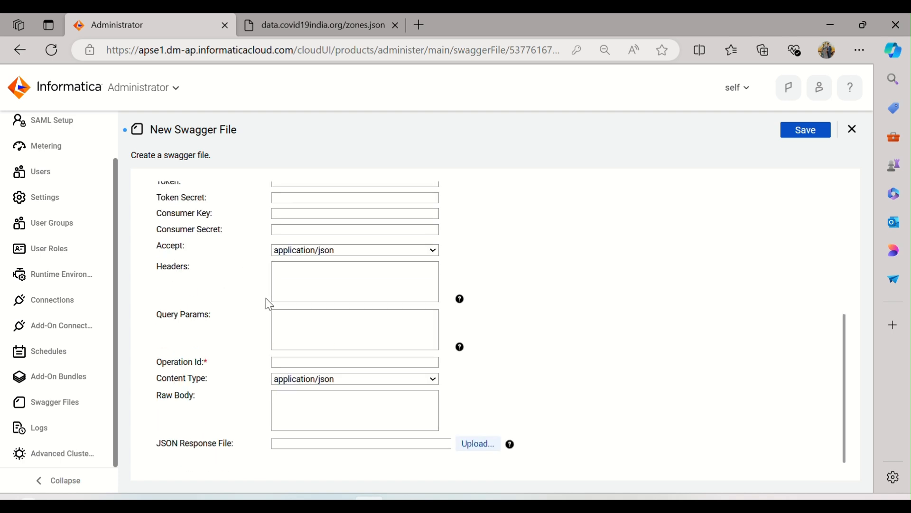
click(295, 363)
key(ctrl+v)
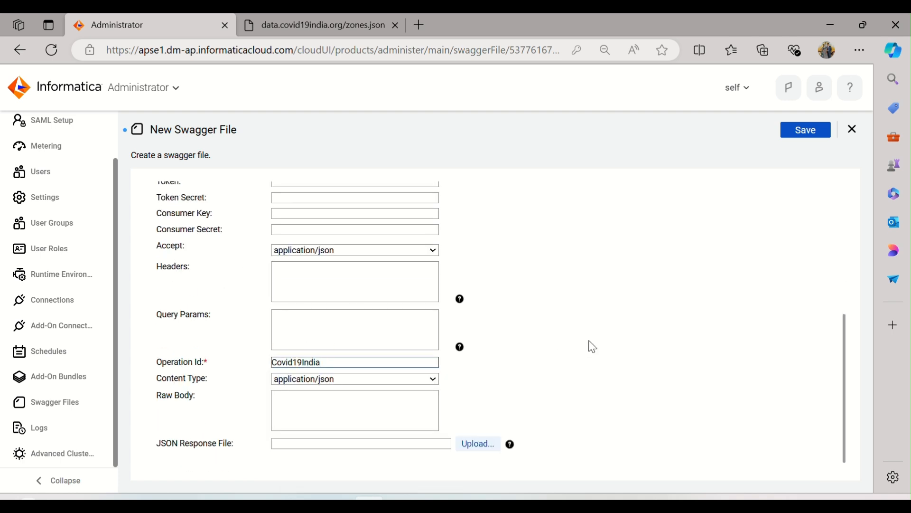
click(589, 341)
Save the Covid19India Swagger file, review its saved details and close it
scroll(560, 311, up, 2)
scroll(564, 317, up, 3)
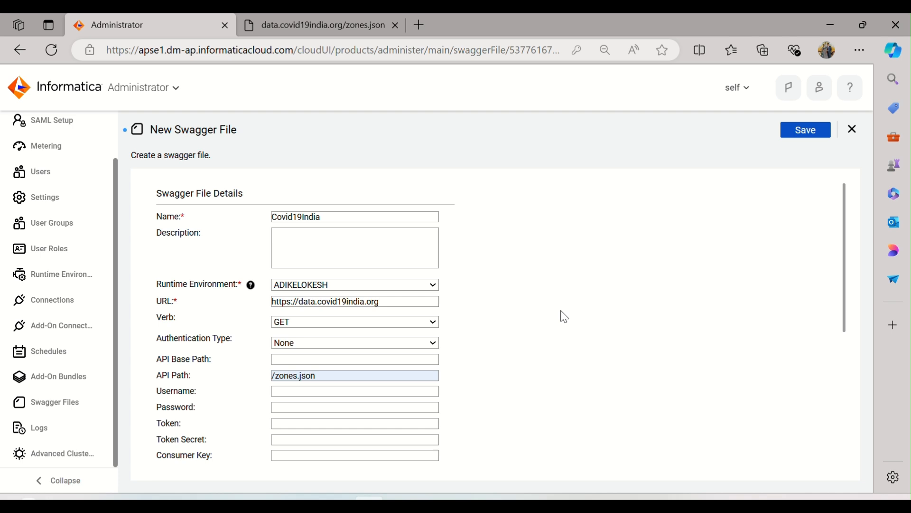
click(801, 133)
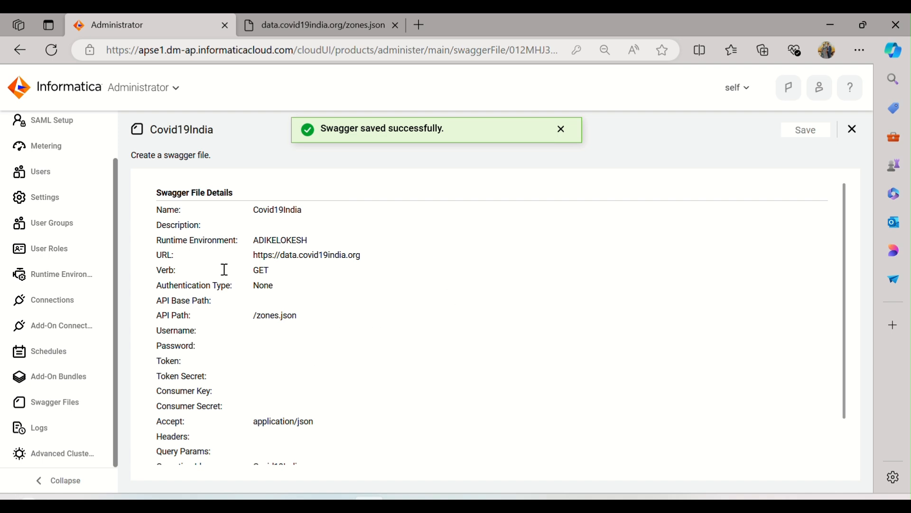
scroll(305, 288, down, 1)
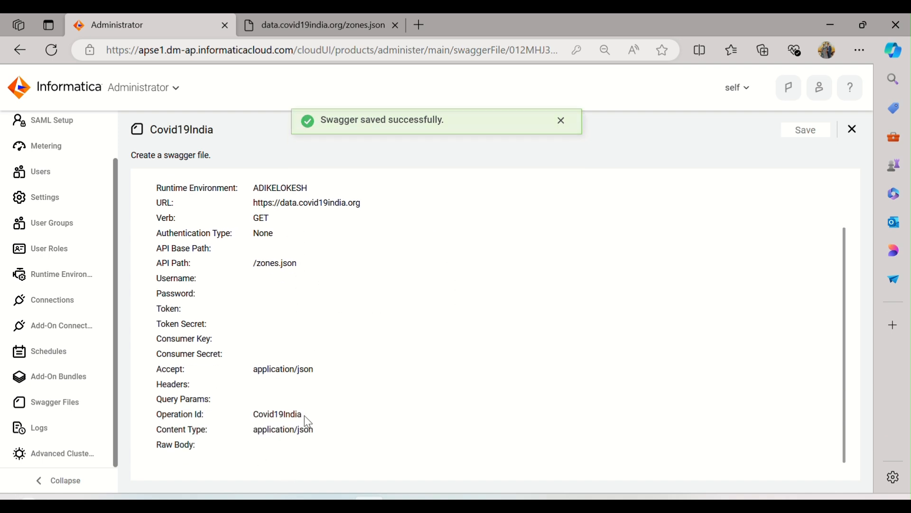
scroll(264, 320, up, 1)
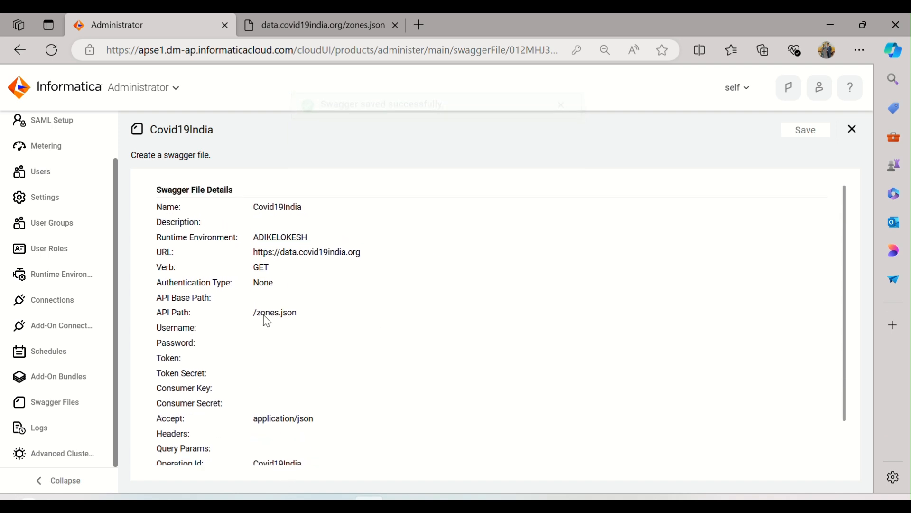
click(852, 136)
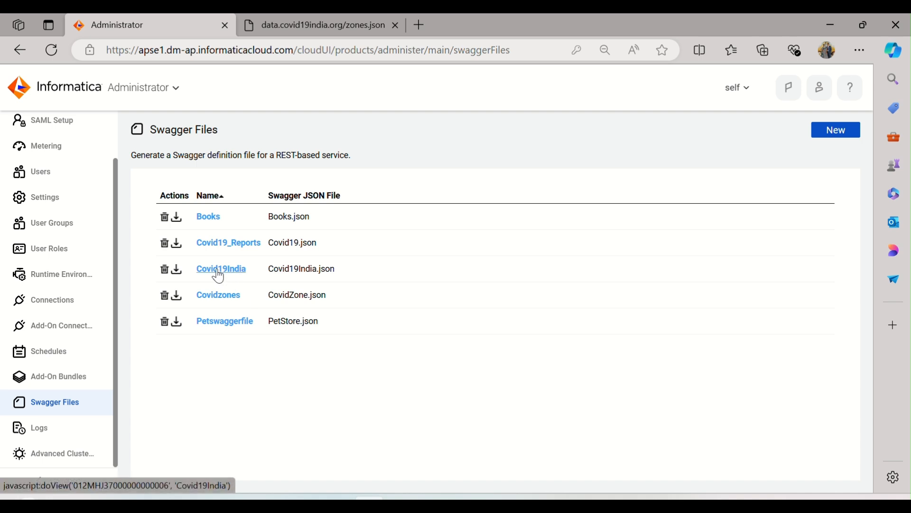
Download the Covid19India Swagger JSON file, switch to File Explorer and copy Covid19India.json from the Downloads folder
click(177, 272)
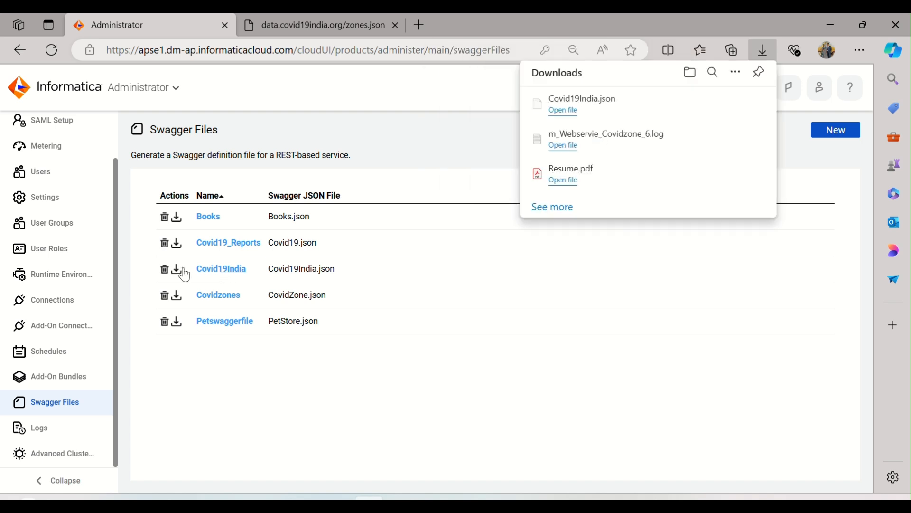
click(568, 300)
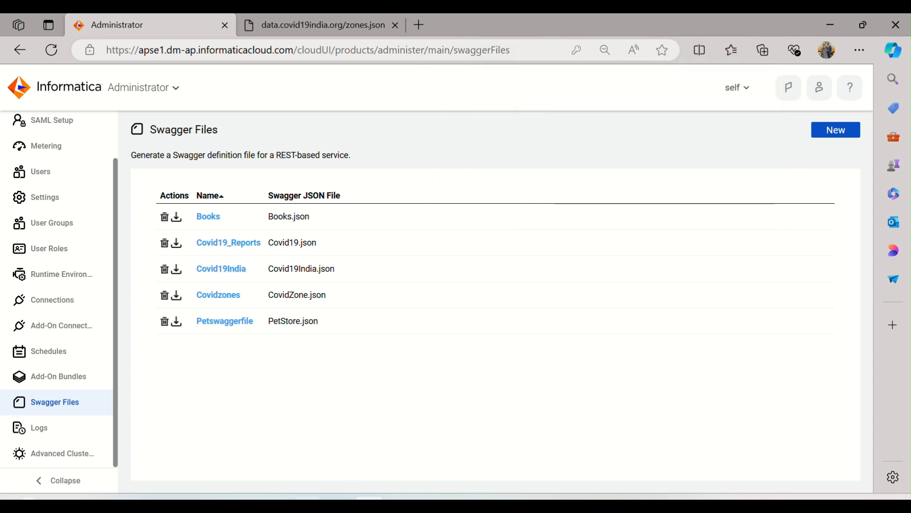
click(307, 504)
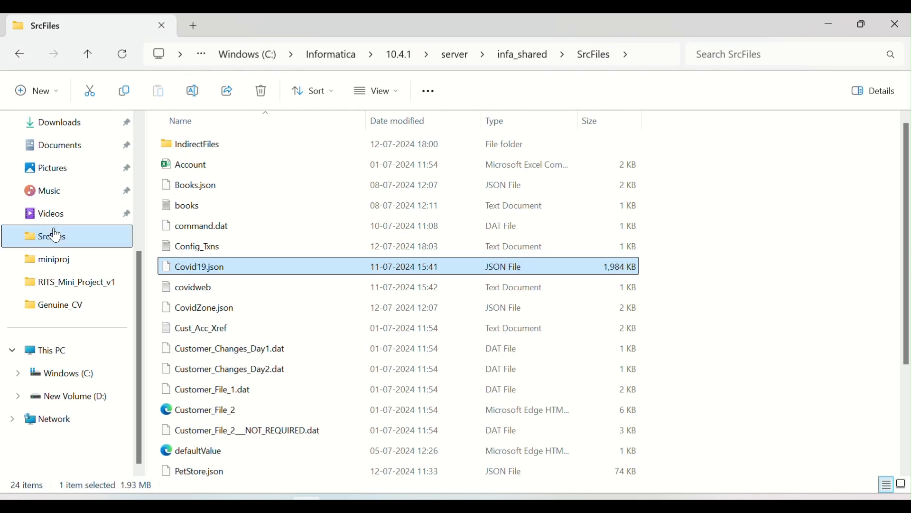
scroll(66, 357, up, 5)
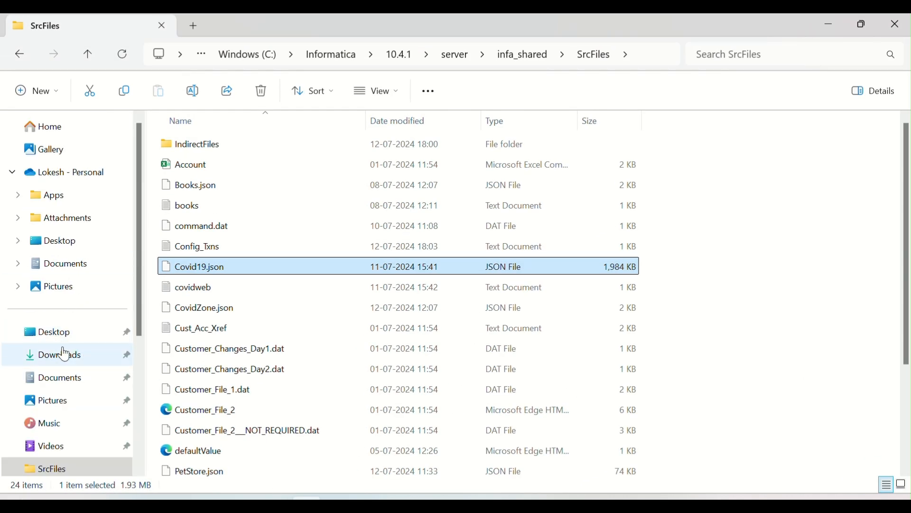
click(65, 354)
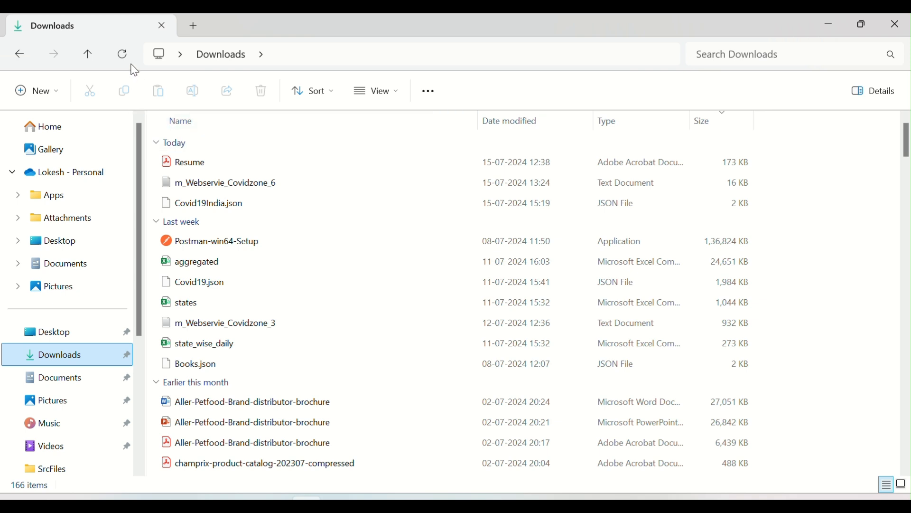
click(234, 209)
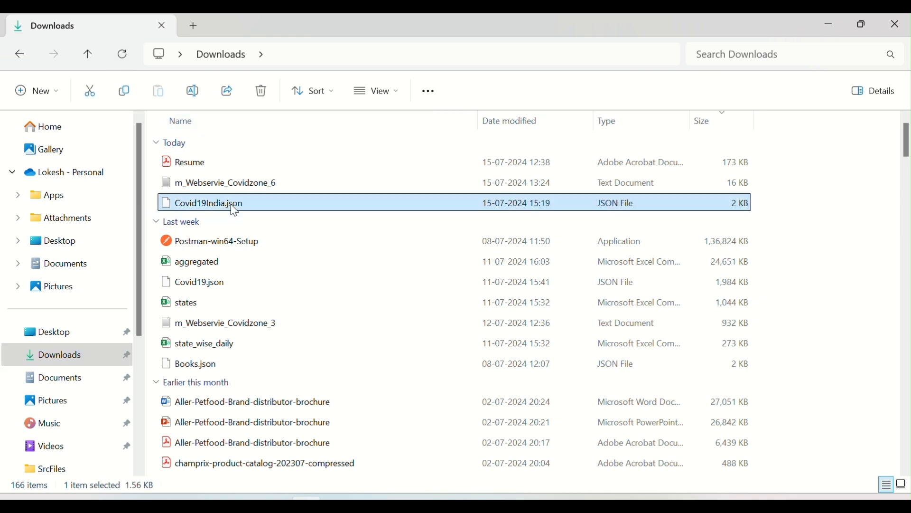
key(ctrl+c)
Paste Covid19India.json into the SrcFiles folder under C:\Informatica\10.4.1\server\infa_shared and refresh the folder listing
click(19, 54)
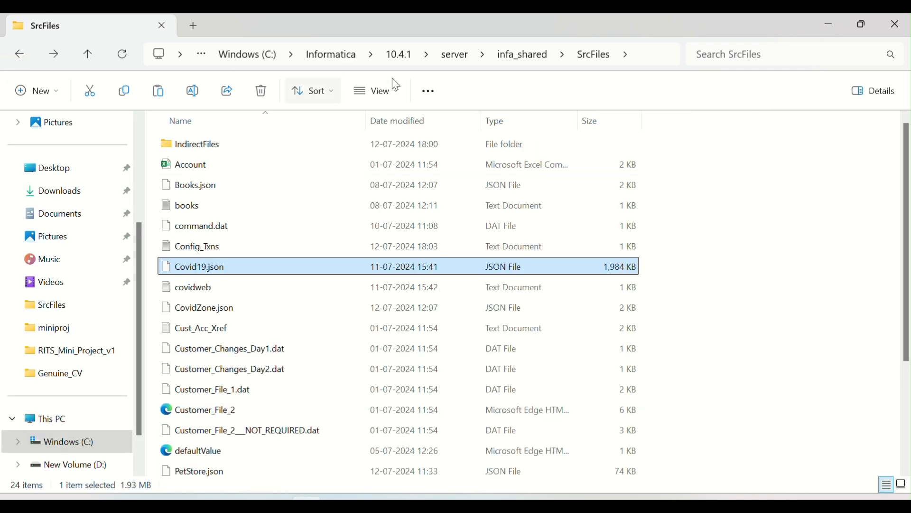
click(725, 291)
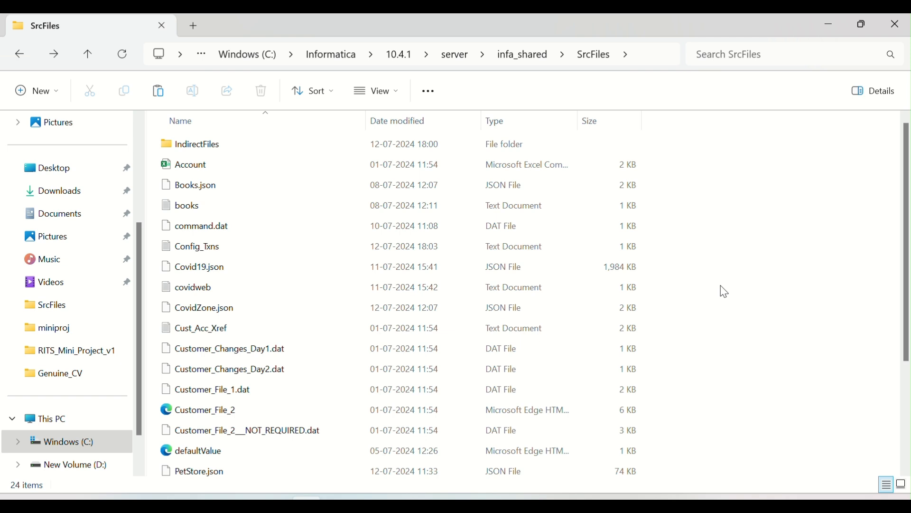
key(ctrl+v)
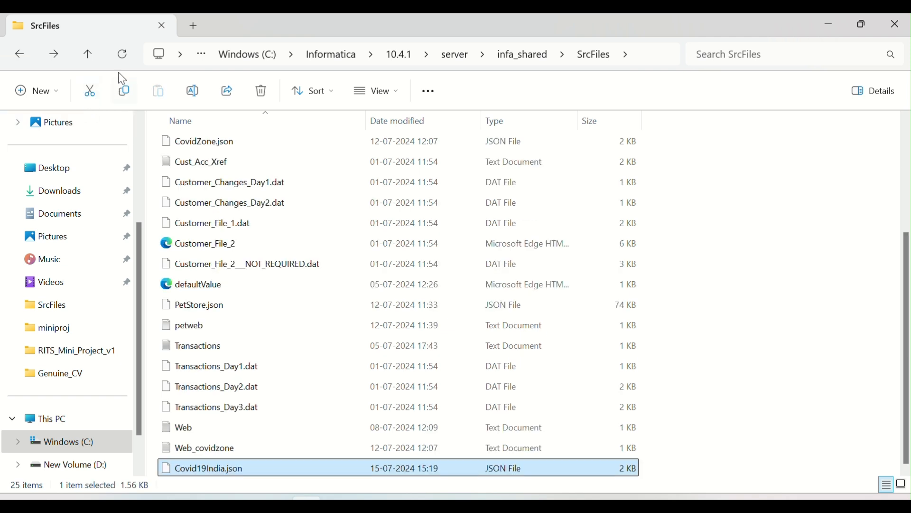
click(122, 56)
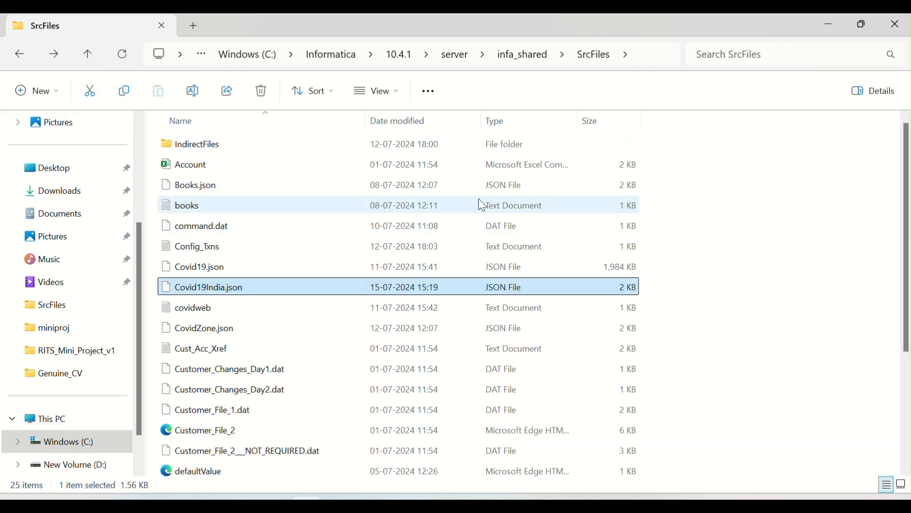
click(735, 236)
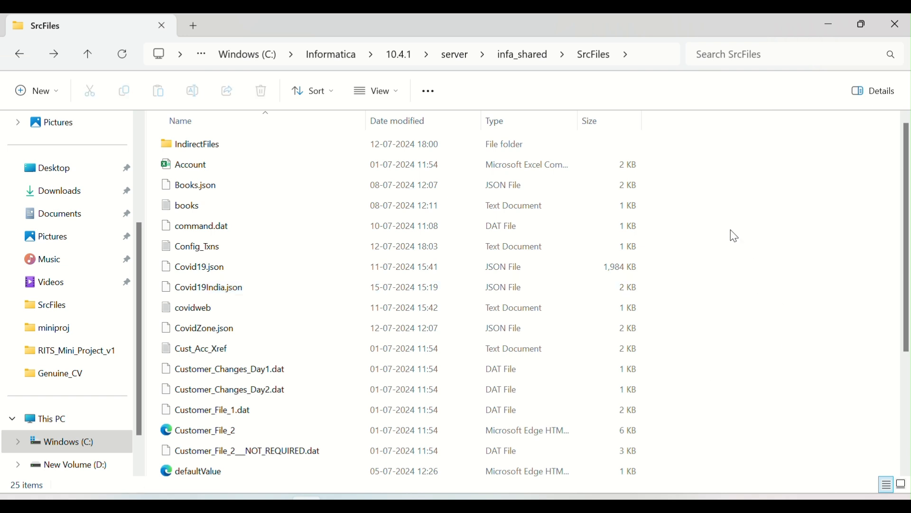
click(209, 288)
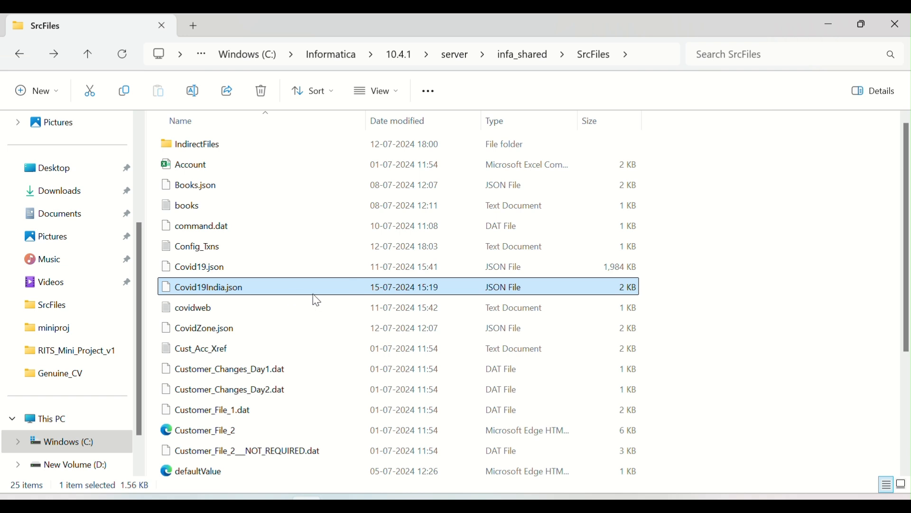
scroll(325, 287, down, 3)
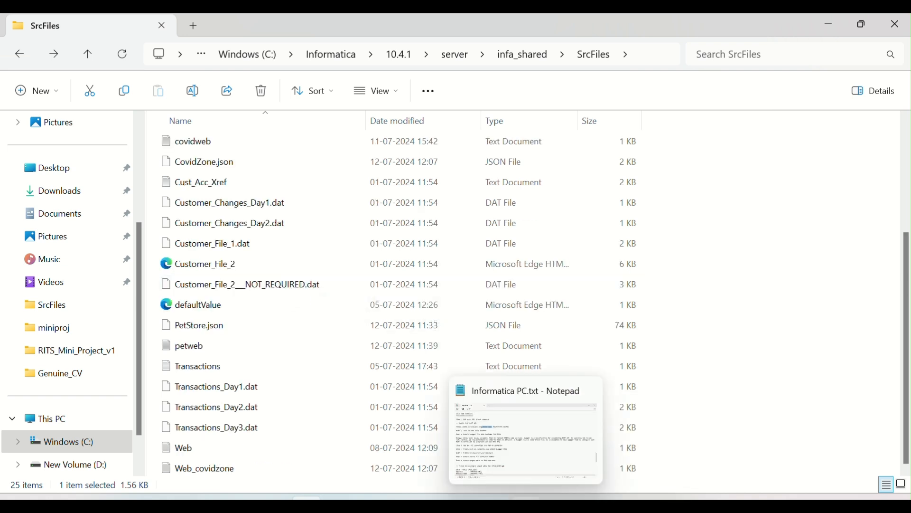
Switch to the Informatica PC.txt notes in Notepad and read steps 3 to 5 on the Swagger file and Rest-V2 connection
click(526, 505)
drag(57, 210, 326, 228)
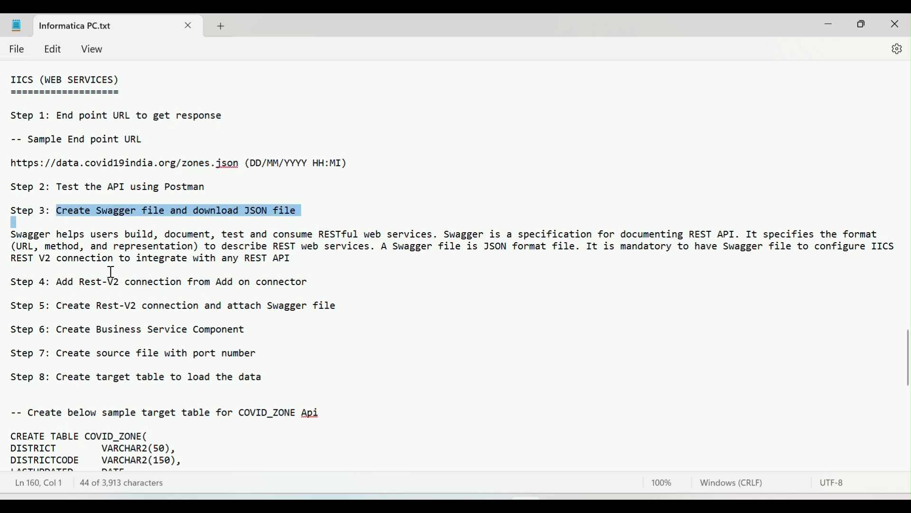
drag(60, 281, 319, 296)
click(356, 285)
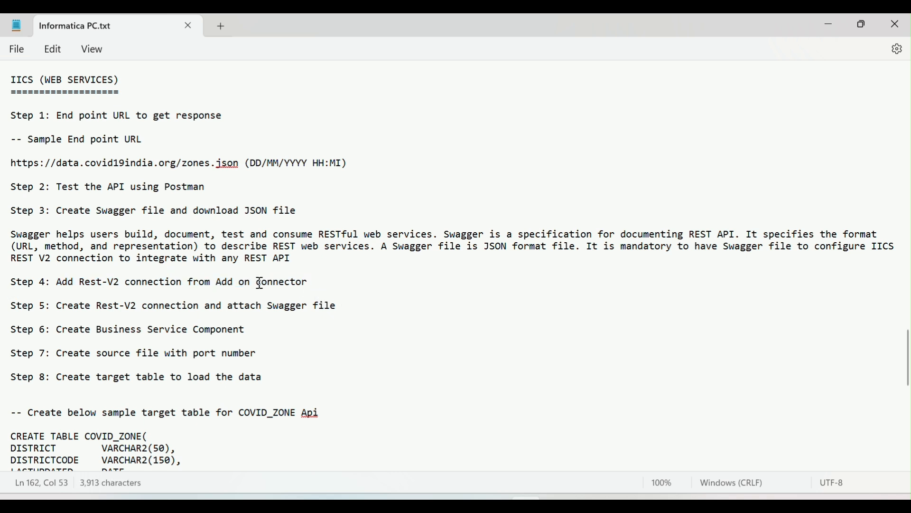
drag(69, 308, 315, 313)
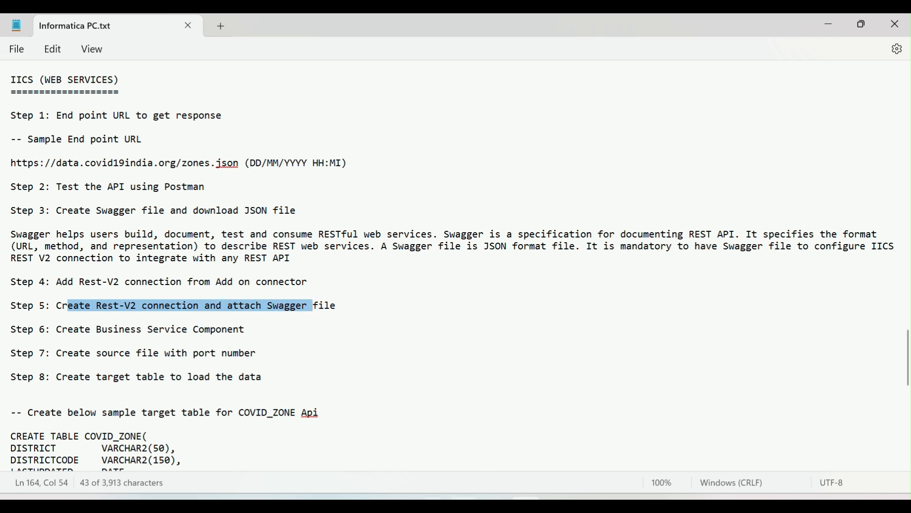
Check the Connections list in Informatica Administrator for existing REST V2 connections, and reread steps 4 and 5 in the notes
click(369, 498)
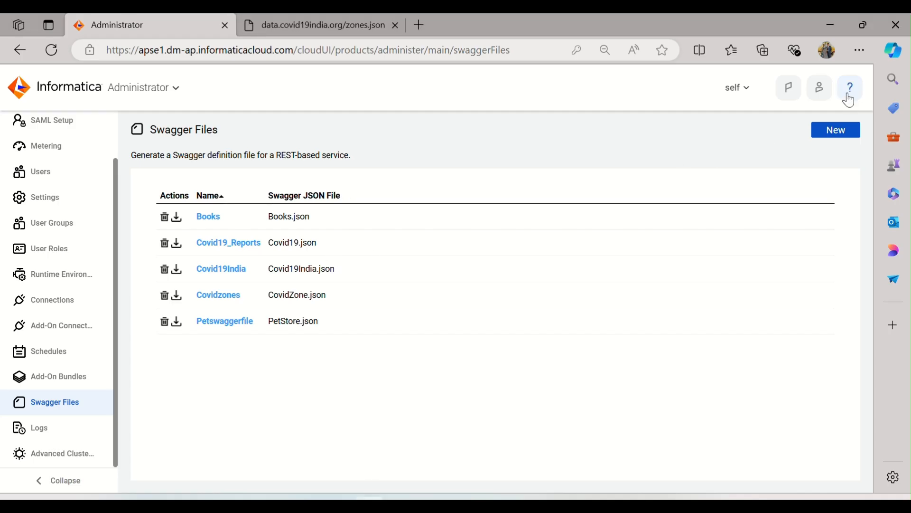
click(49, 300)
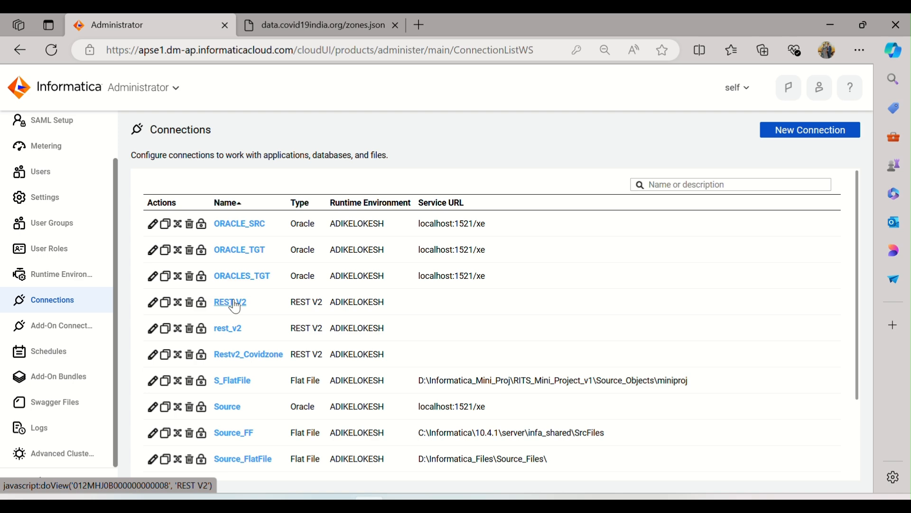
key(alt+Tab)
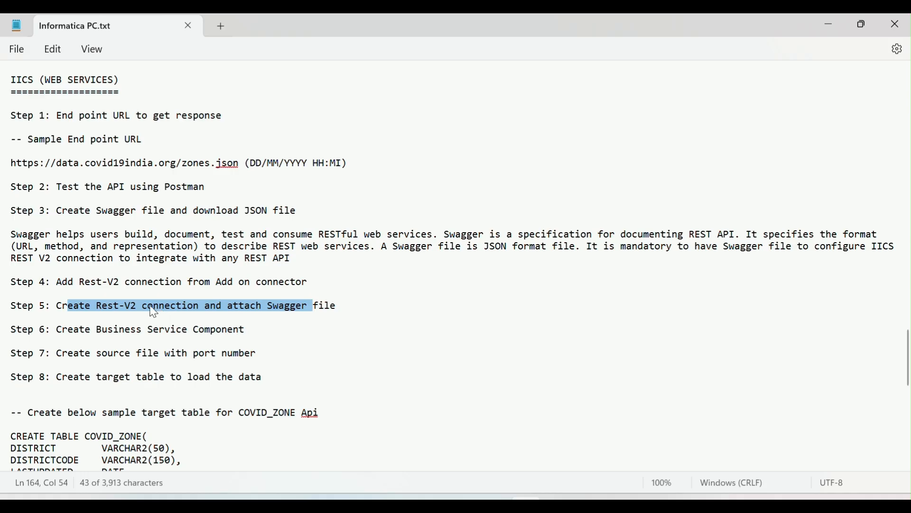
drag(120, 282, 250, 306)
click(121, 307)
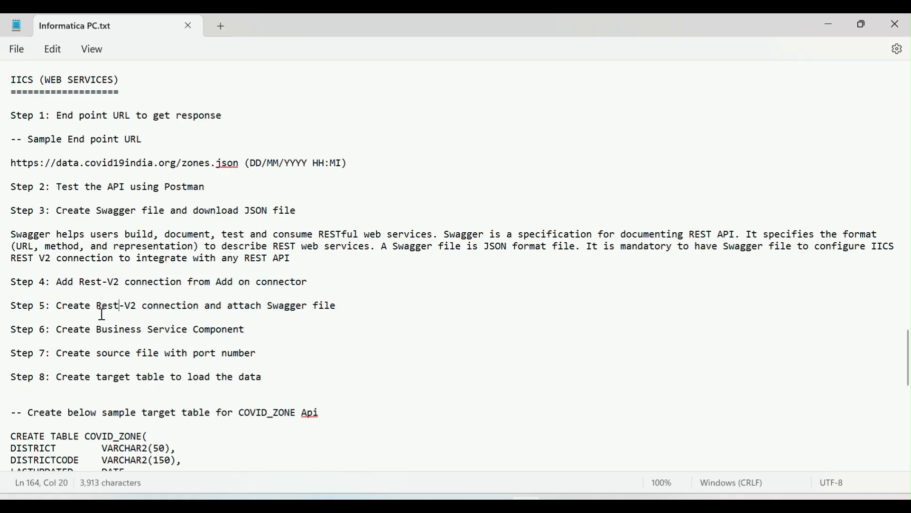
drag(340, 307, 125, 313)
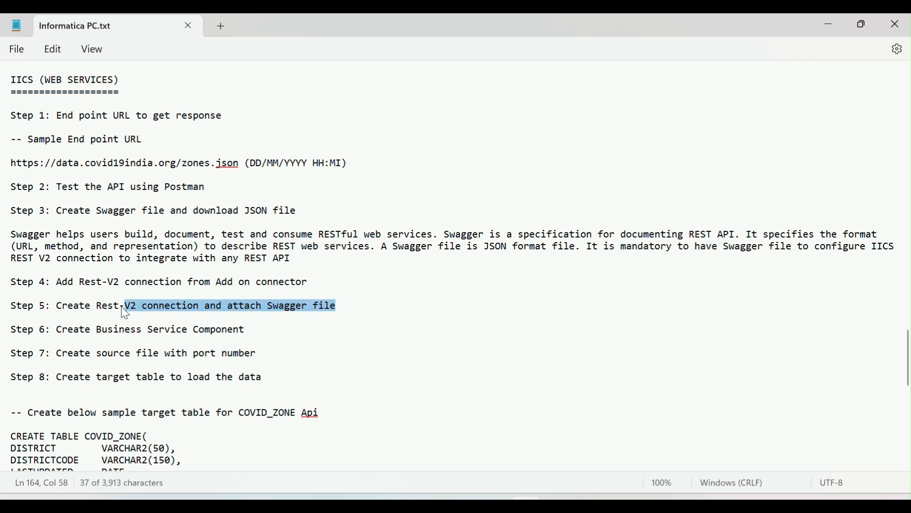
Switch back to Informatica Administrator and start a new connection named Rest V2Ind with the type REST V2
key(alt+Tab)
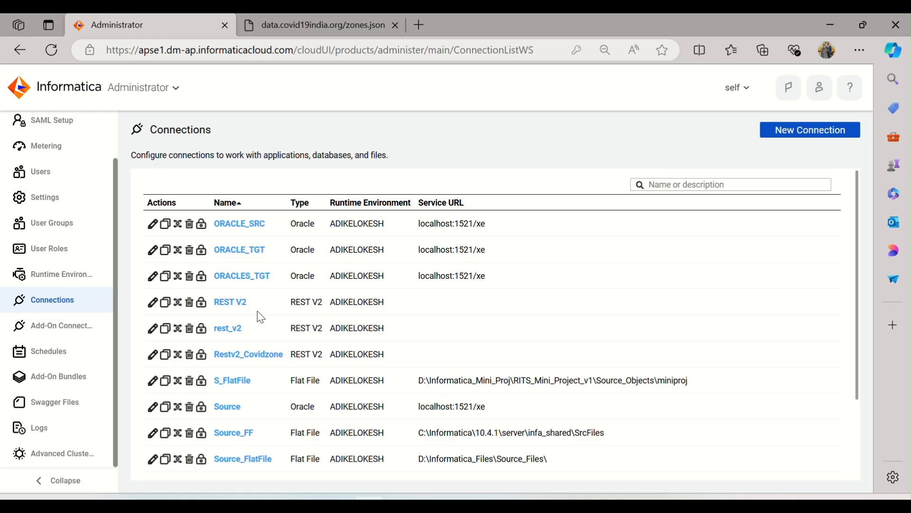
click(780, 132)
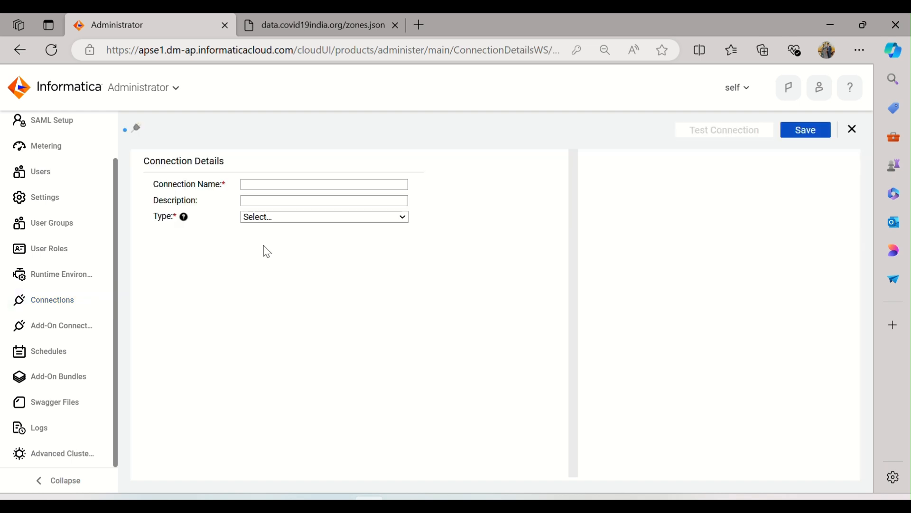
click(264, 182)
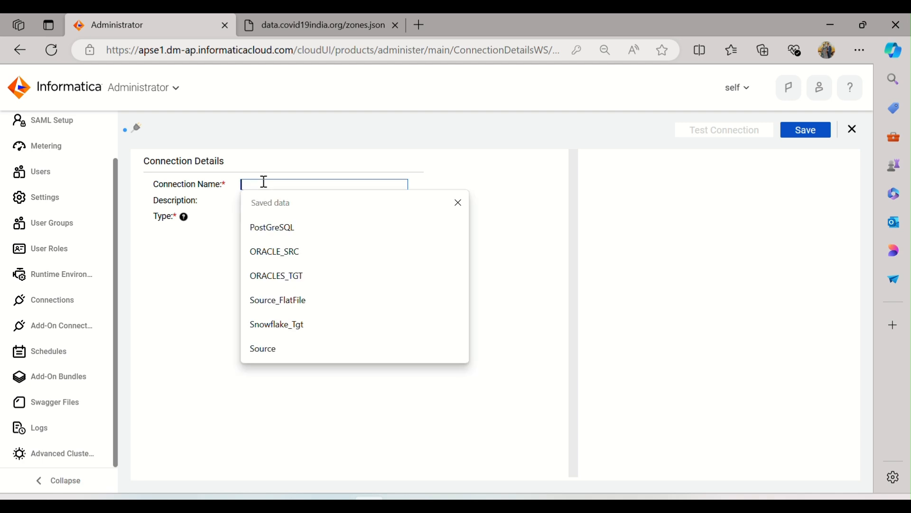
text(Rest)
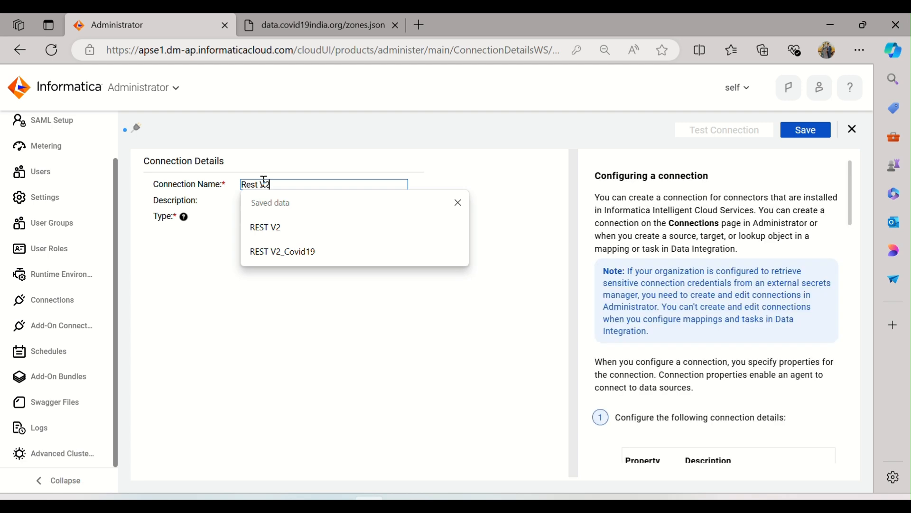
text(V2)
text(Ind)
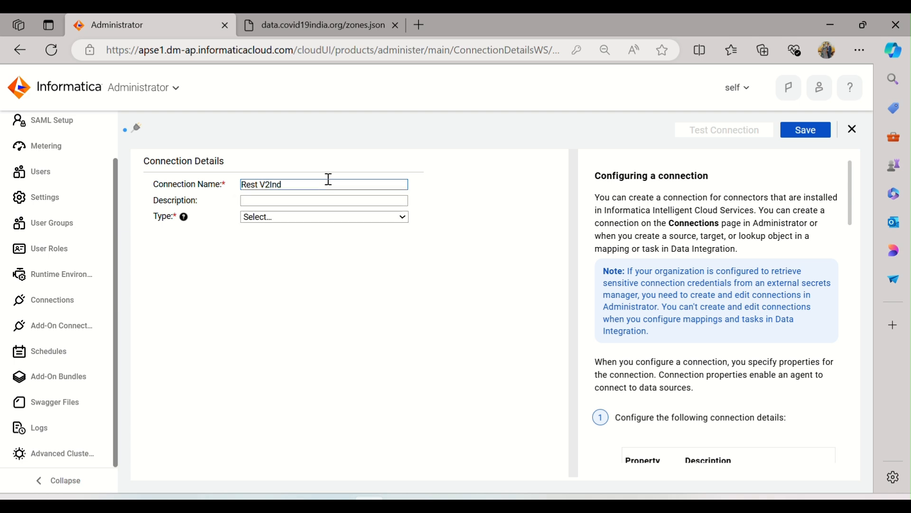
click(283, 225)
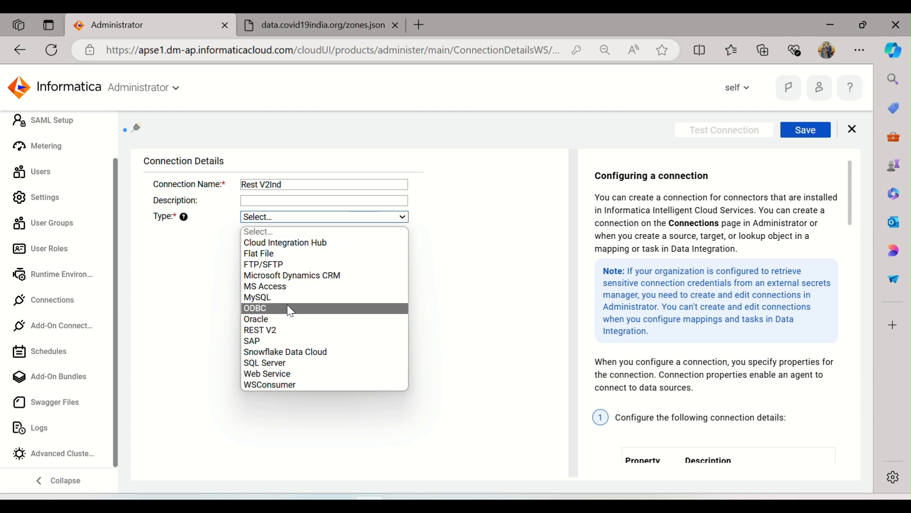
click(286, 331)
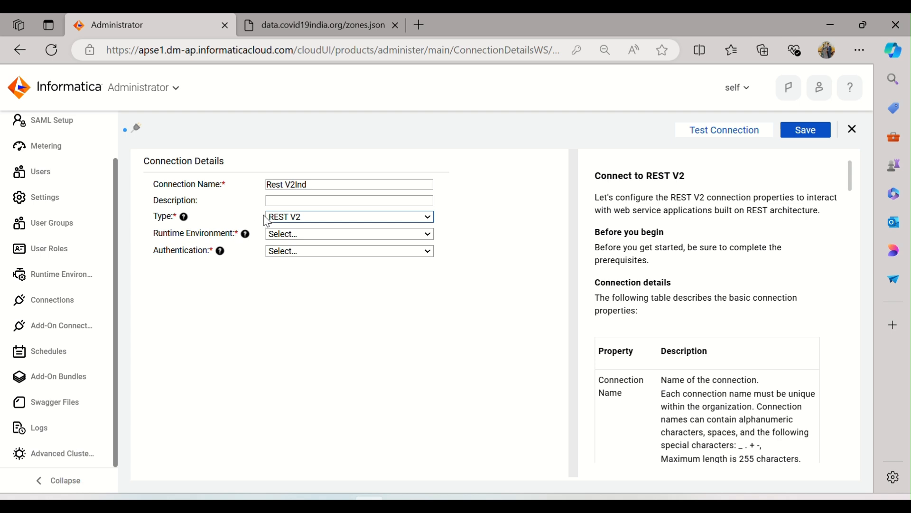
click(308, 219)
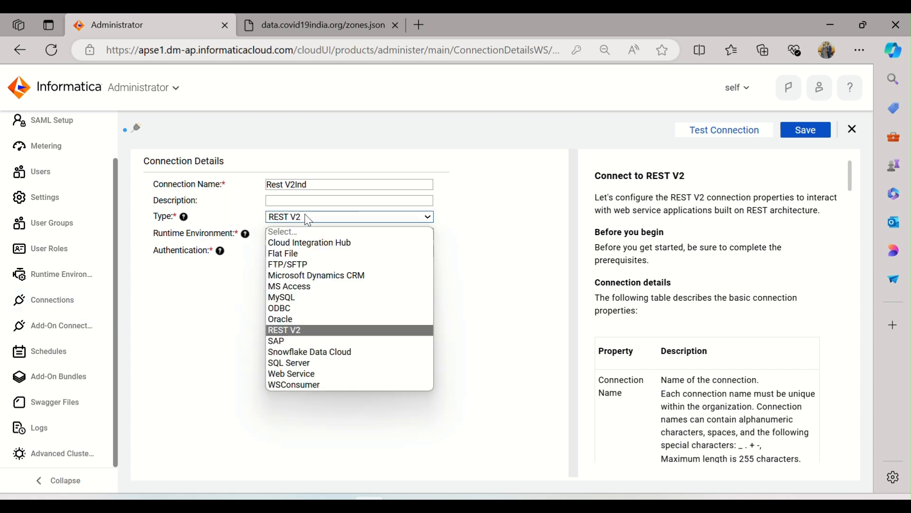
click(309, 219)
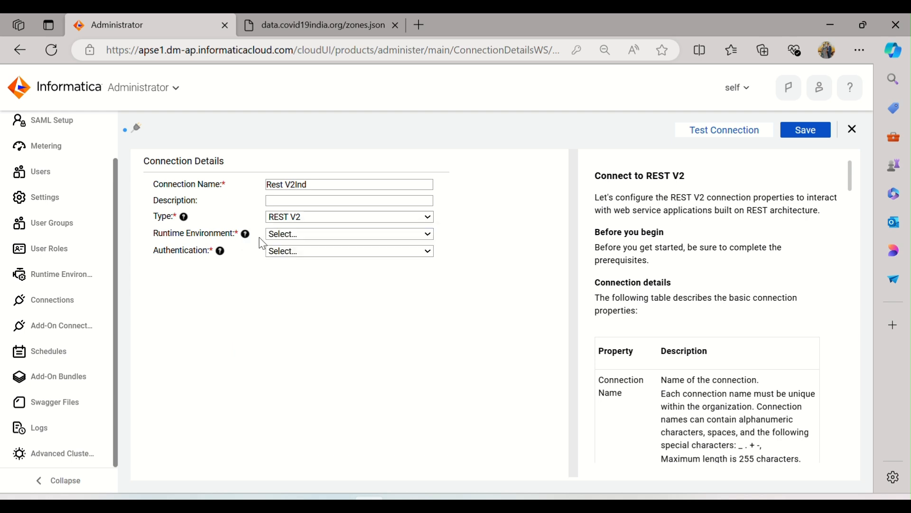
Assign the available agent as the connection's runtime environment and choose Standard authentication
click(328, 236)
click(322, 263)
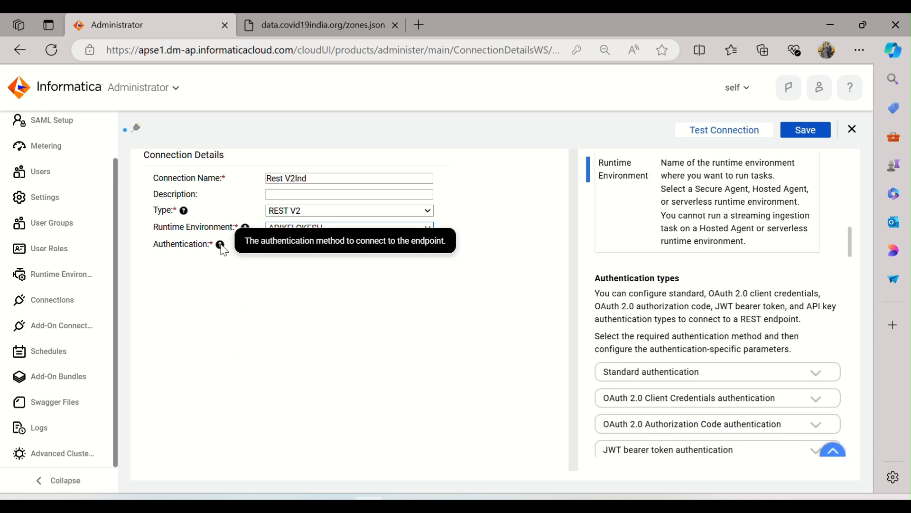
click(313, 247)
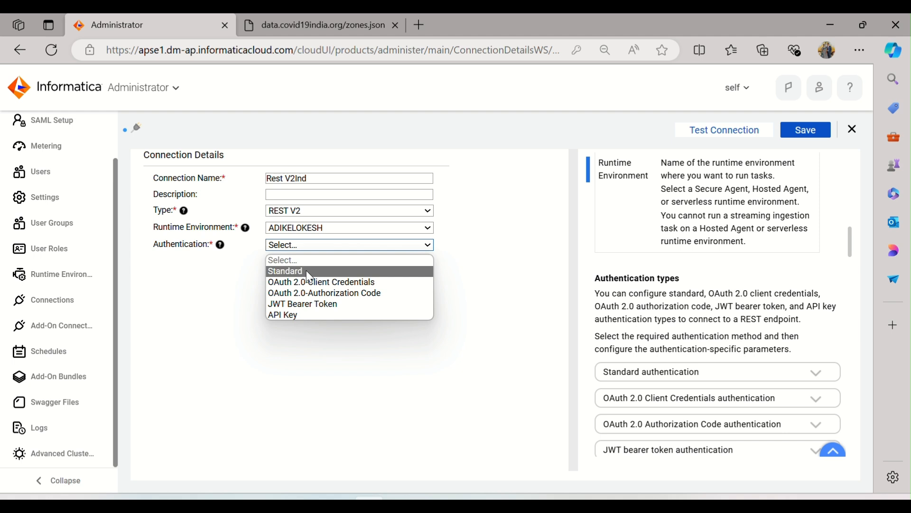
click(308, 270)
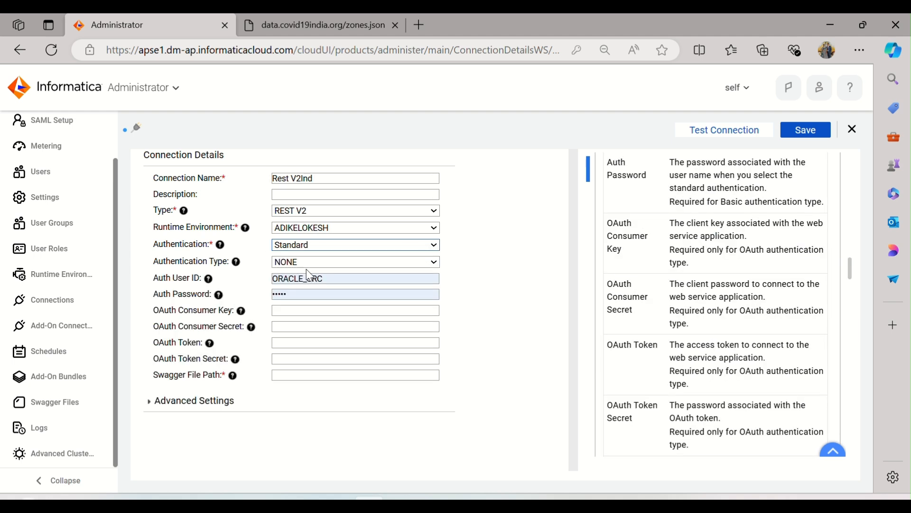
Clear the autofilled Auth User ID and Auth Password of the new connection
click(347, 278)
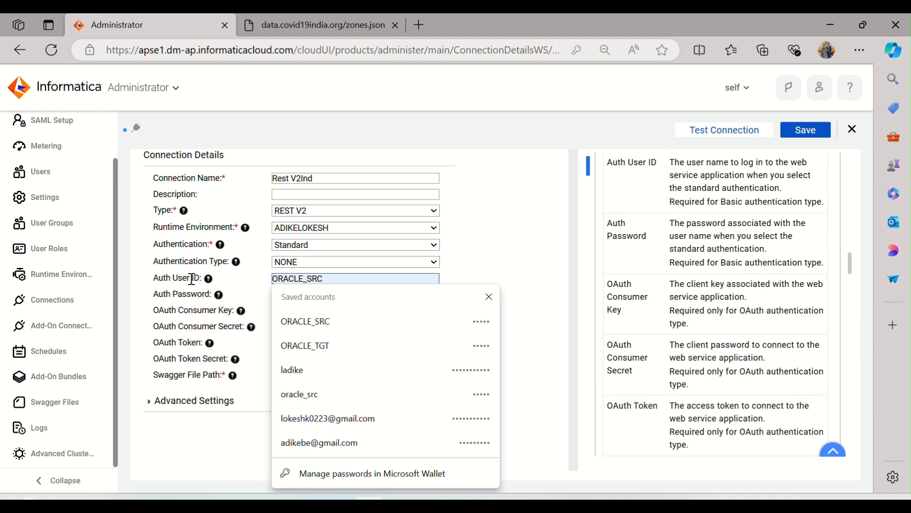
key(BackSpace)
click(485, 244)
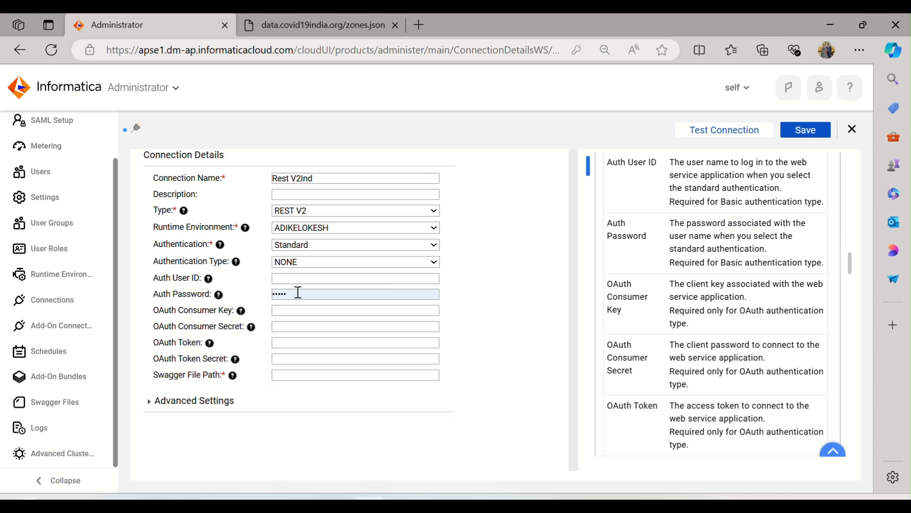
drag(297, 294, 207, 294)
key(BackSpace)
click(507, 335)
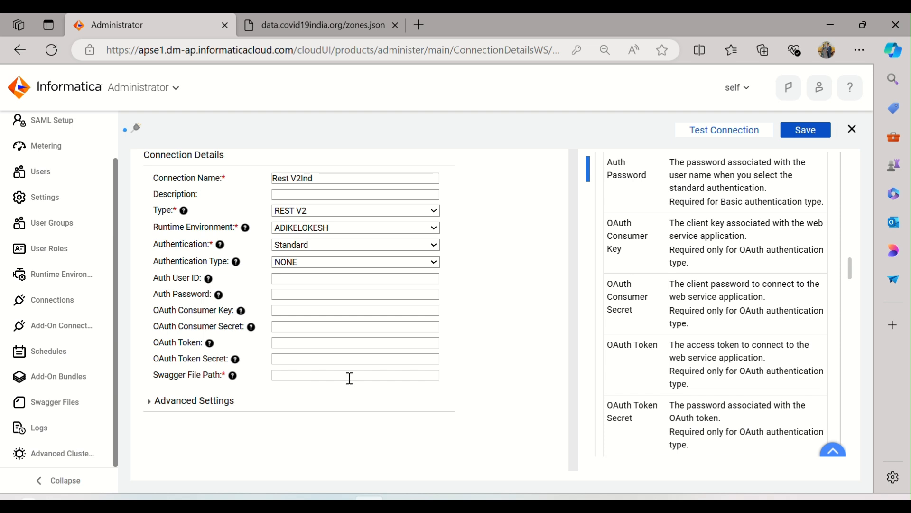
Copy the SrcFiles folder path from File Explorer and enter C:\Informatica\10.4.1\server\infa_shared\SrcFiles\ as the connection's Swagger File Path
click(307, 505)
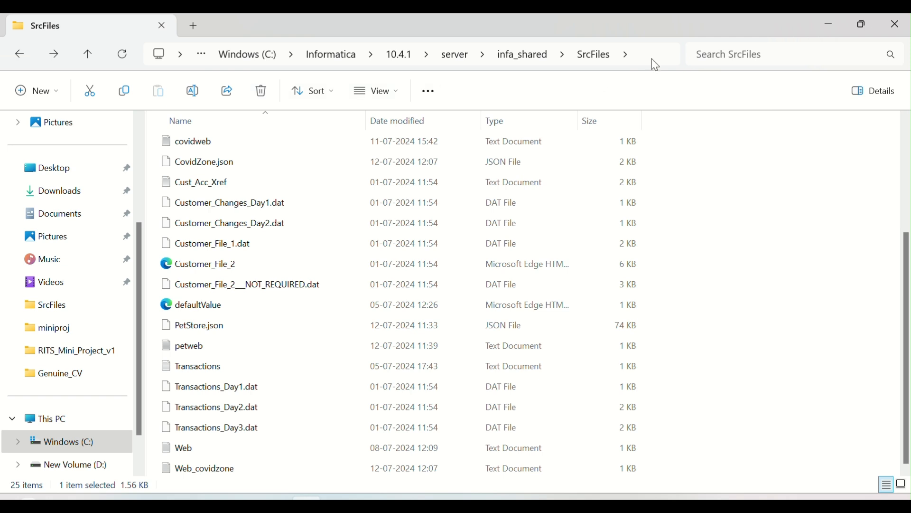
scroll(275, 258, up, 3)
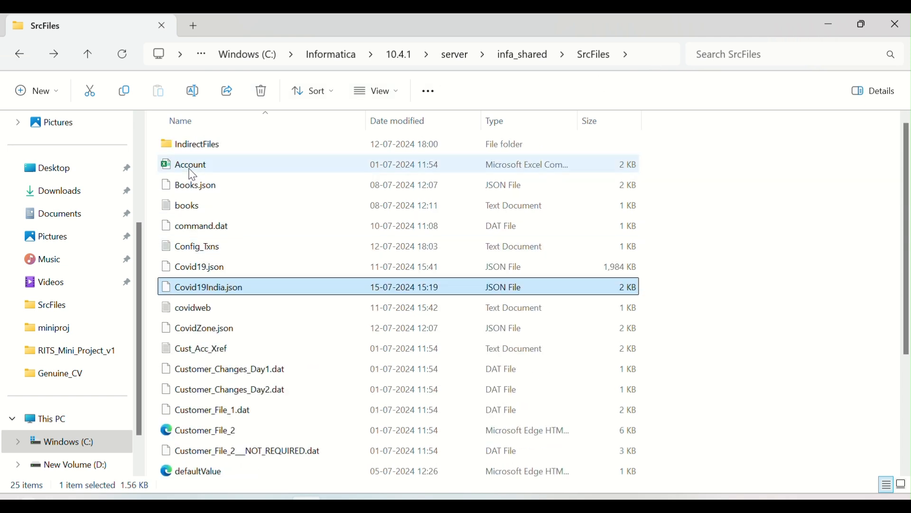
click(662, 65)
key(ctrl+c)
click(742, 250)
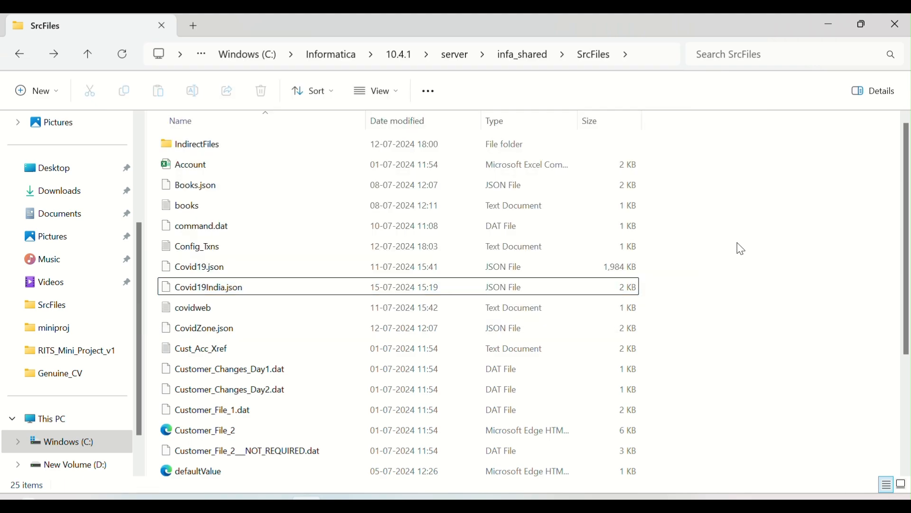
key(alt+Tab)
click(290, 376)
key(ctrl+v)
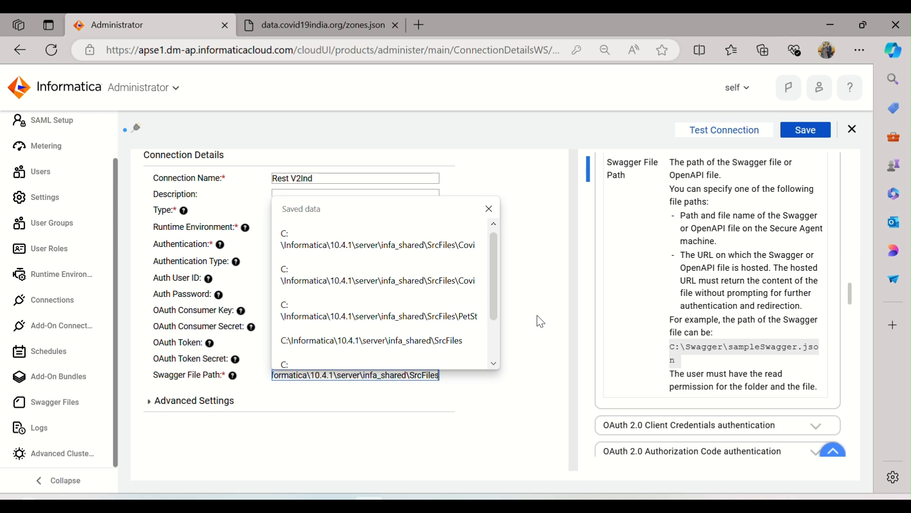
text(\)
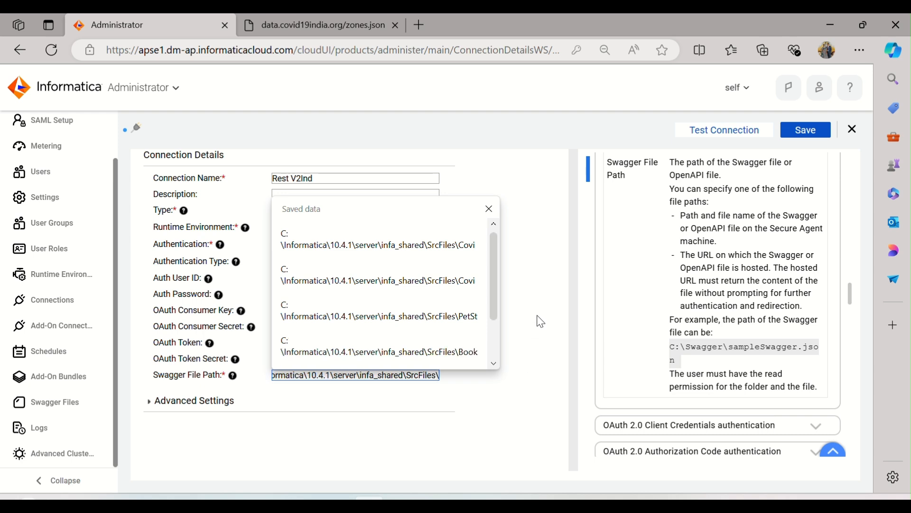
Copy the file name Covid19India.json from File Explorer and append it to the connection's Swagger File Path
key(alt+Tab)
click(235, 288)
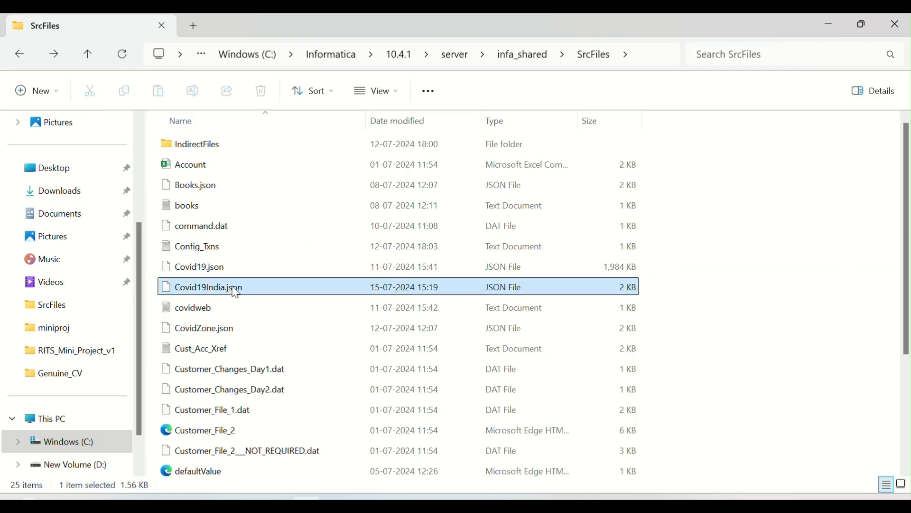
click(235, 289)
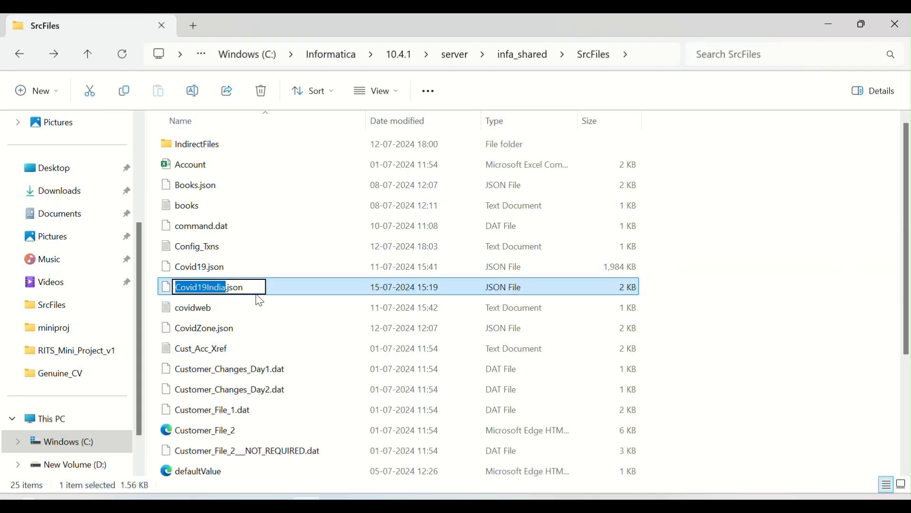
drag(255, 287, 151, 287)
key(ctrl+c)
key(alt+Tab)
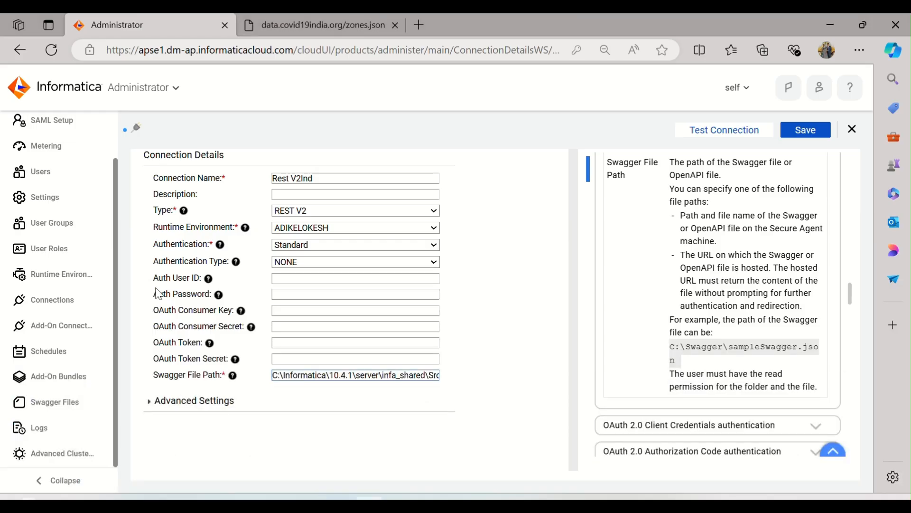
click(366, 375)
key(End)
key(ctrl+v)
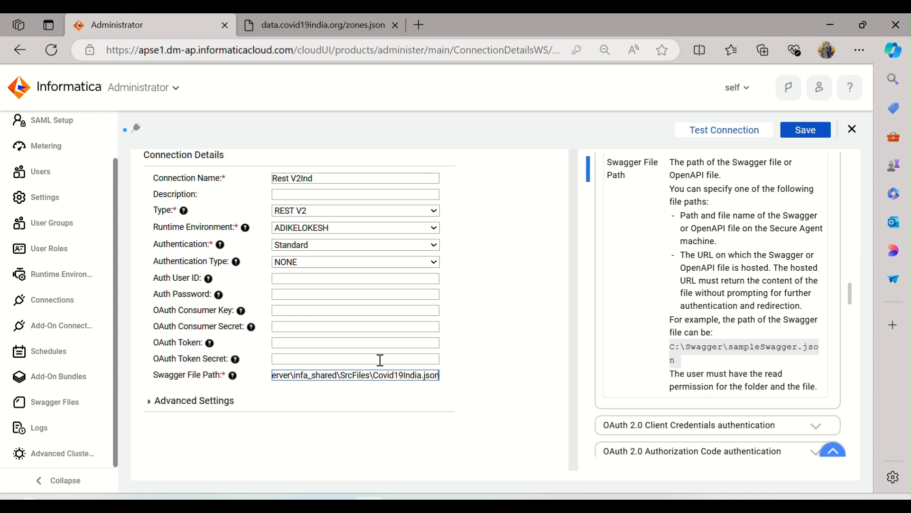
click(494, 279)
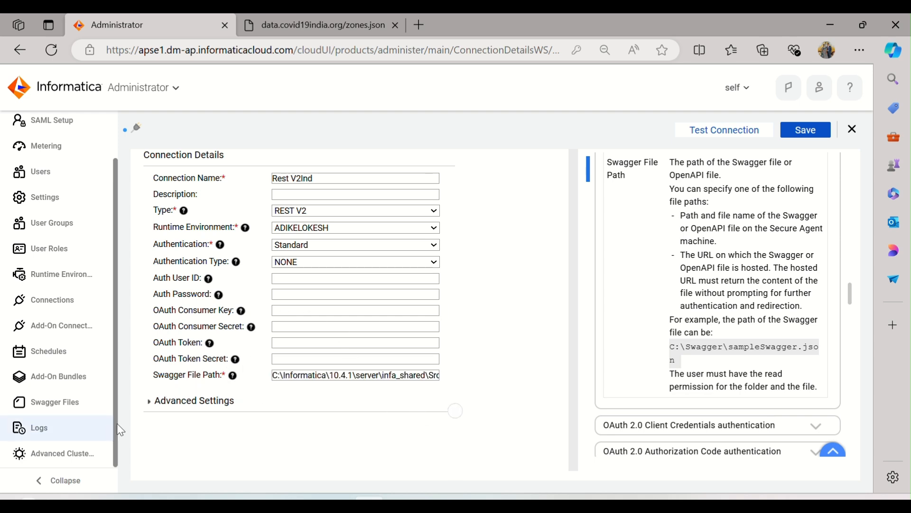
Review the connection's Advanced Settings, including the TrustStore, KeyStore and proxy fields, and collapse them again
click(148, 402)
scroll(494, 384, down, 1)
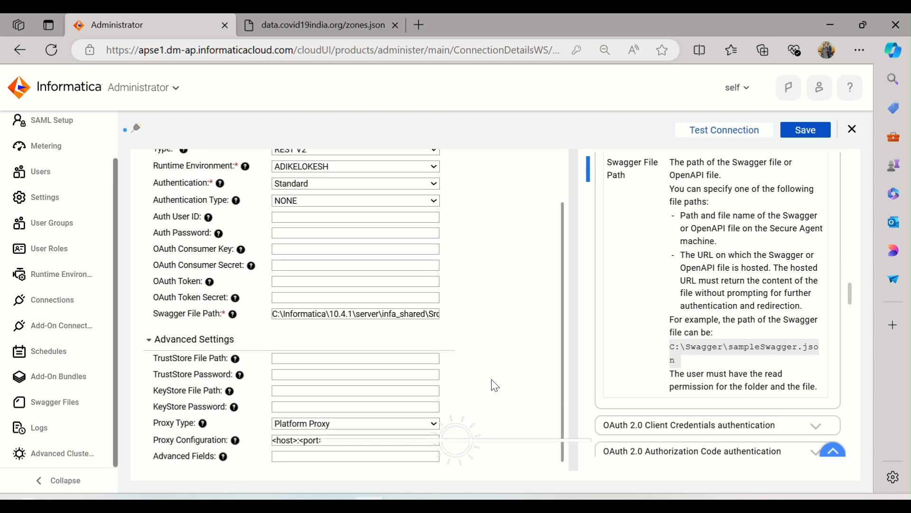
click(149, 340)
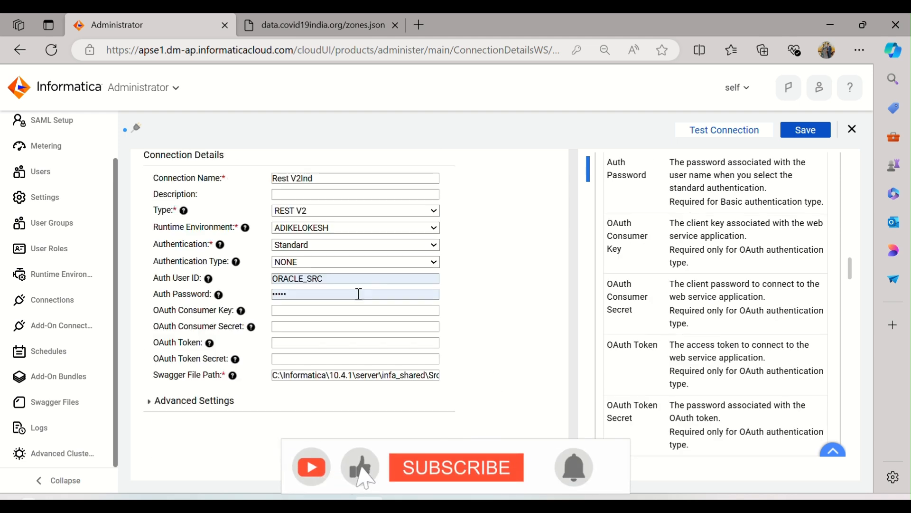
Empty the Auth Password and Auth User ID fields that were autofilled again in the connection details
click(285, 295)
key(BackSpace)
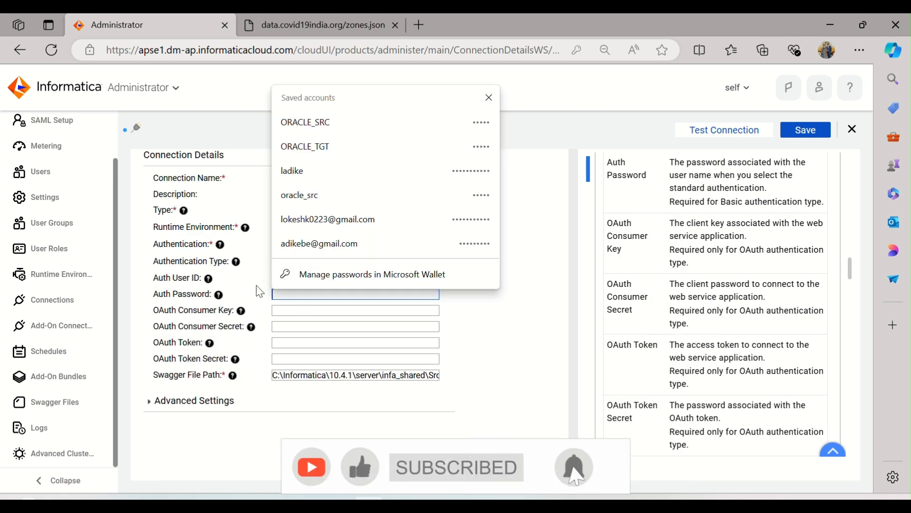
click(493, 319)
click(340, 279)
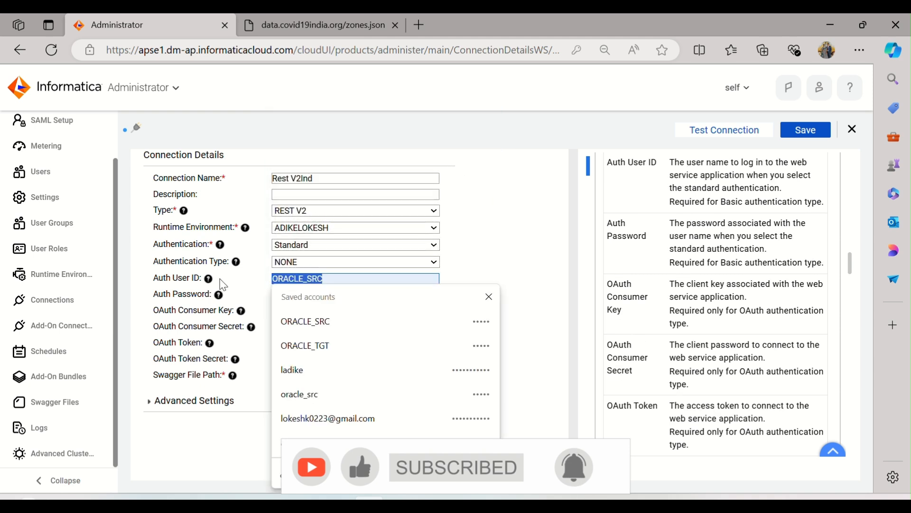
key(BackSpace)
click(557, 232)
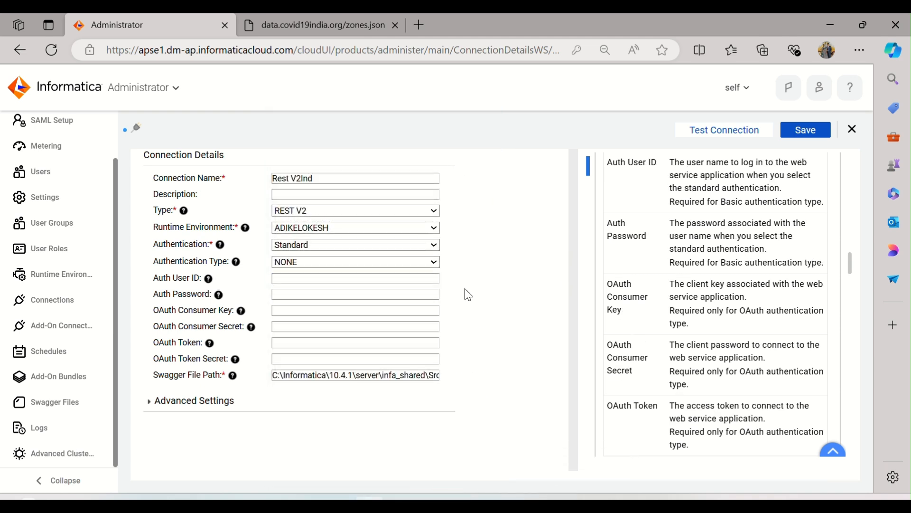
Test and save the Rest V2Ind connection, and return to the Connections list
click(710, 137)
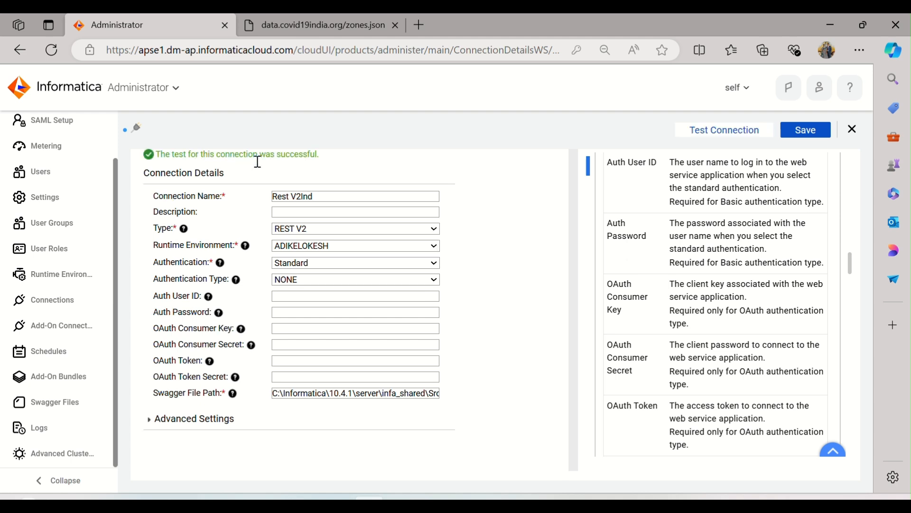
click(801, 131)
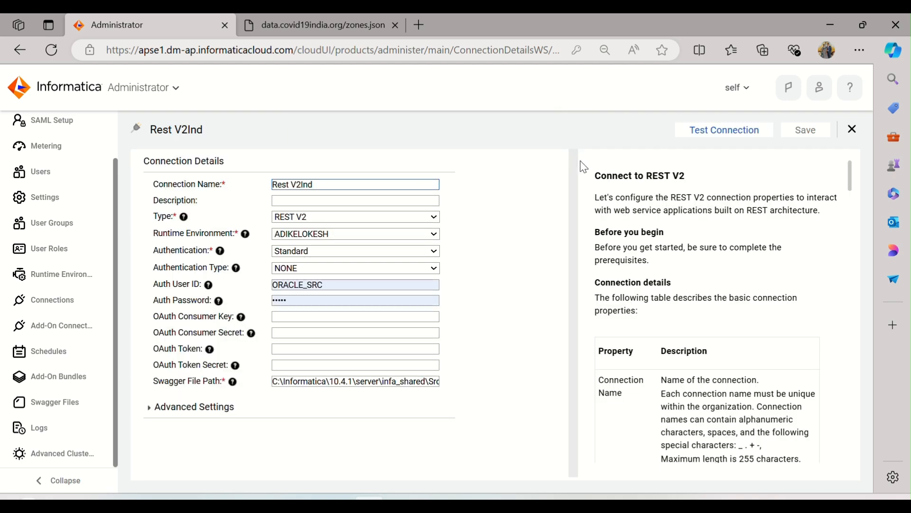
click(852, 129)
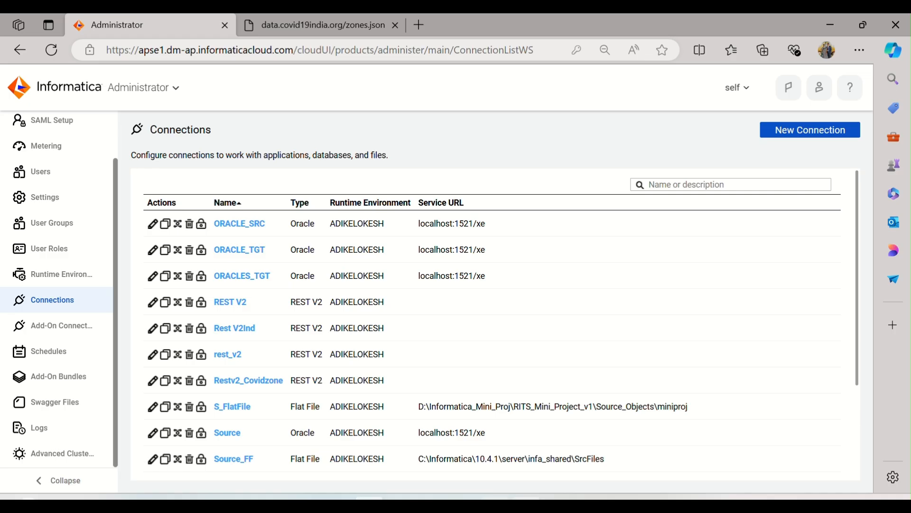
Switch to the Informatica PC.txt notes in Notepad and read step 6 on creating the Business Service Component
key(alt+Tab)
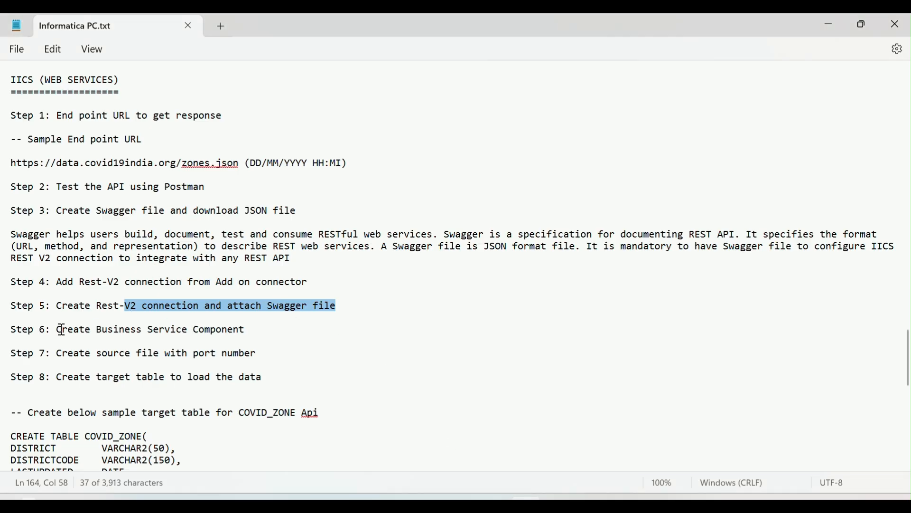
drag(62, 329, 246, 334)
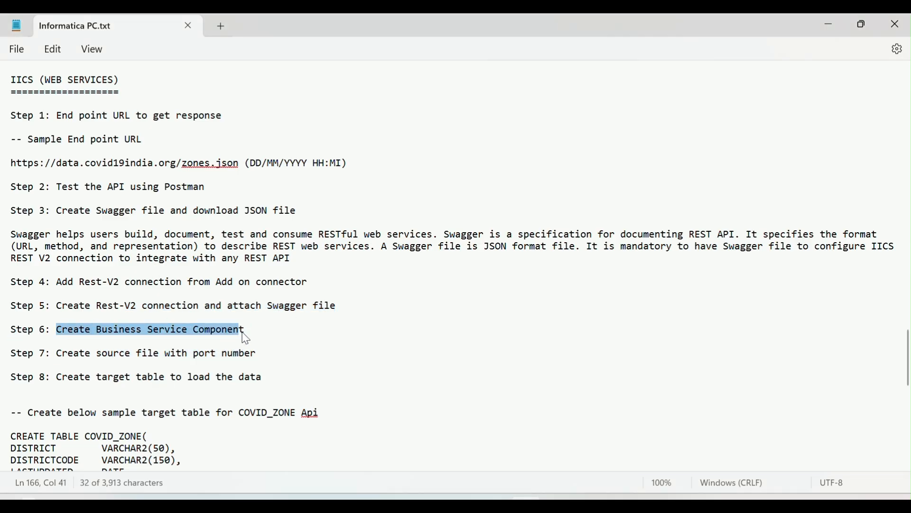
Switch to Informatica in the browser, open the Data Integration service and create a new Business Services component asset
click(291, 329)
key(alt+Tab)
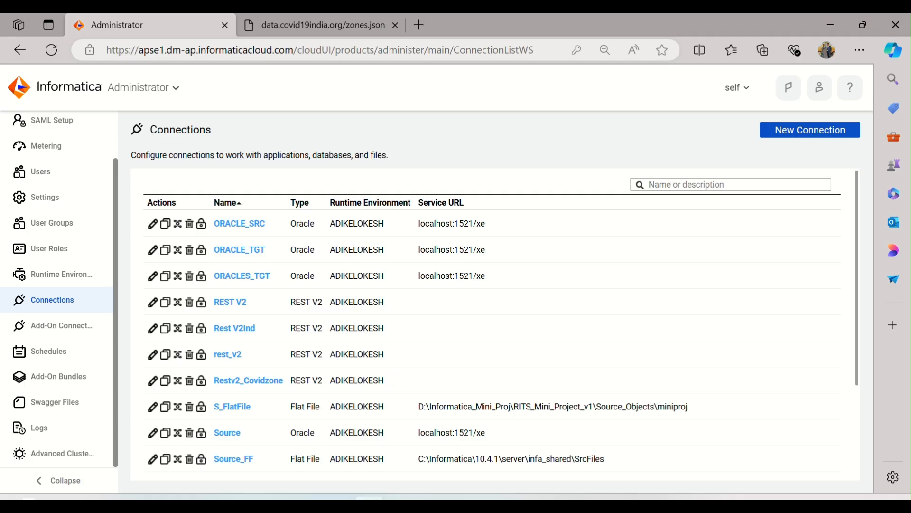
click(129, 88)
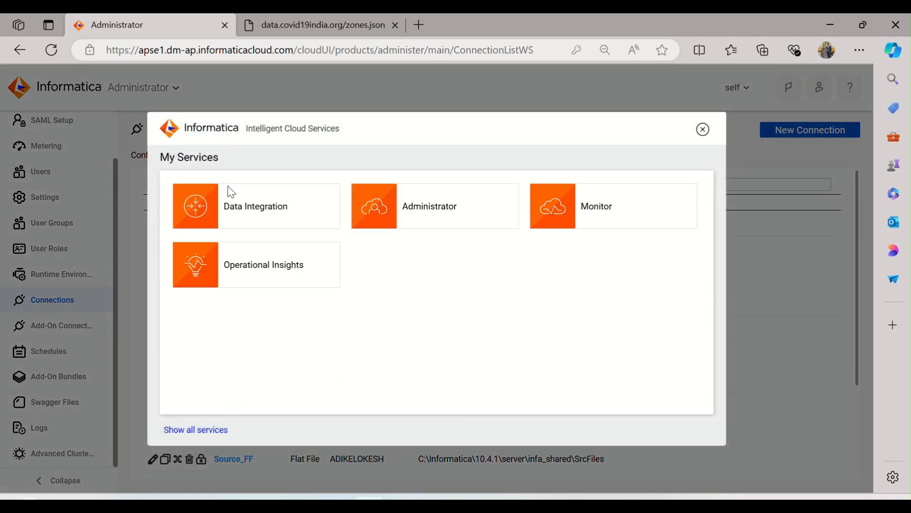
click(250, 211)
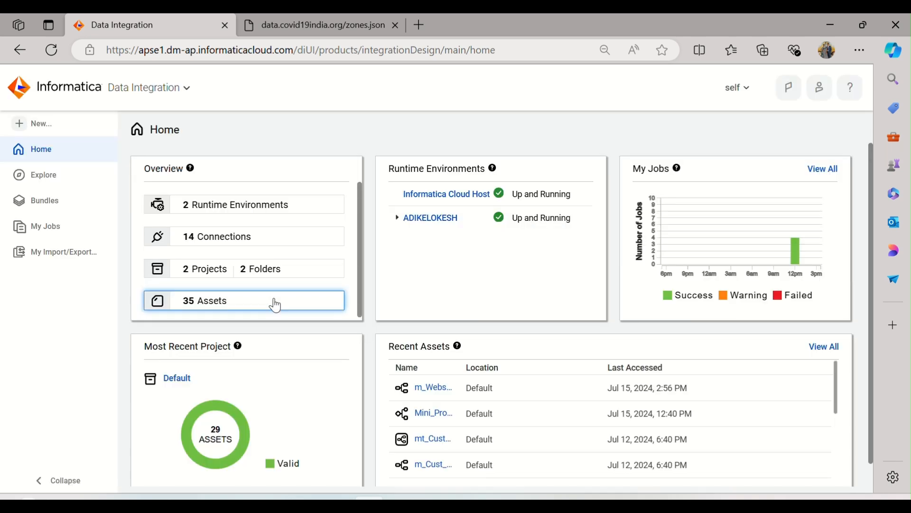
click(35, 122)
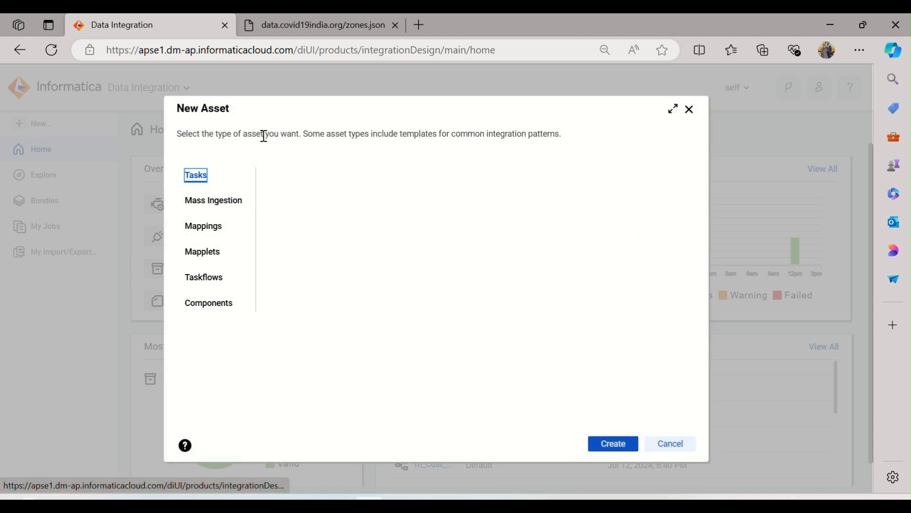
click(209, 303)
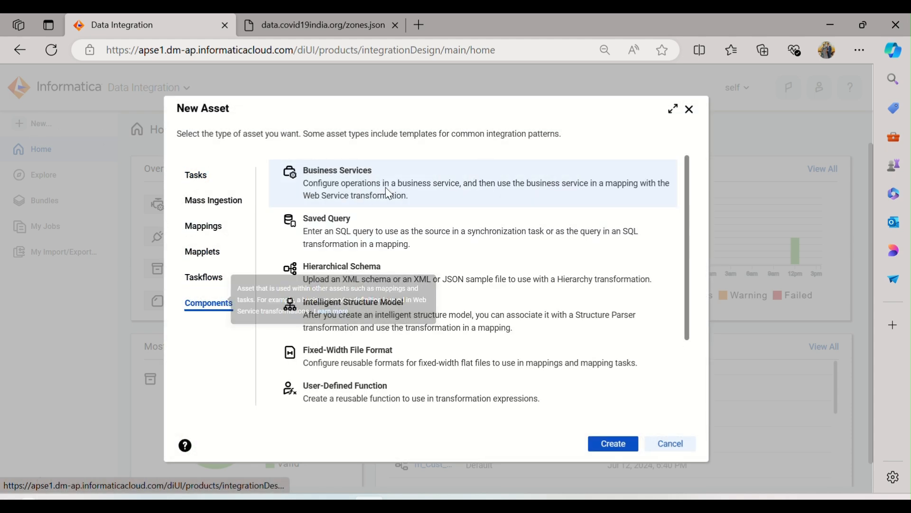
click(604, 444)
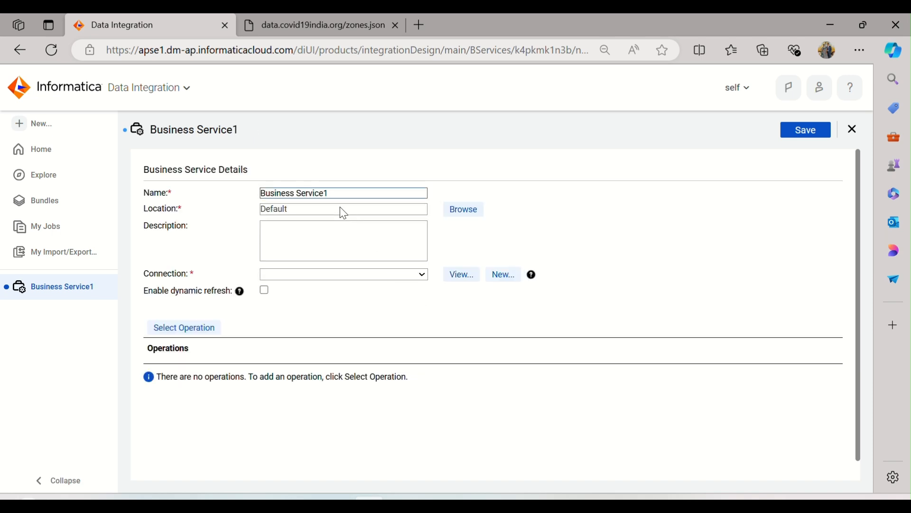
Name the business service WS_Covid19Ind_Zone and choose Rest V2Ind as its connection
drag(335, 193, 234, 198)
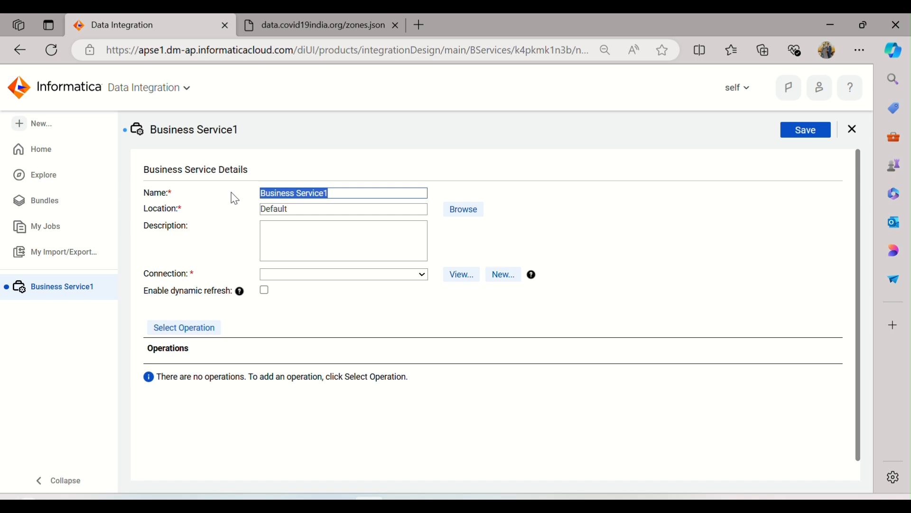
text(WS_Covid19)
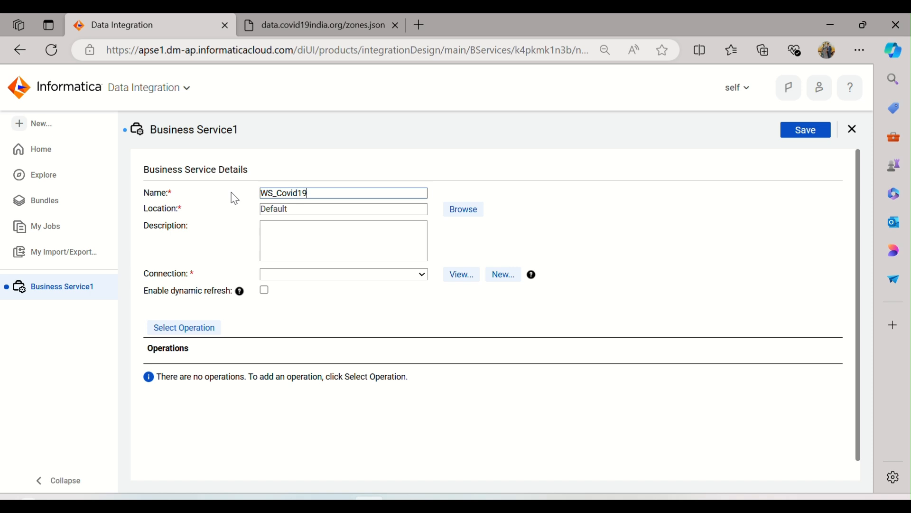
text(Ind_Zone)
click(621, 255)
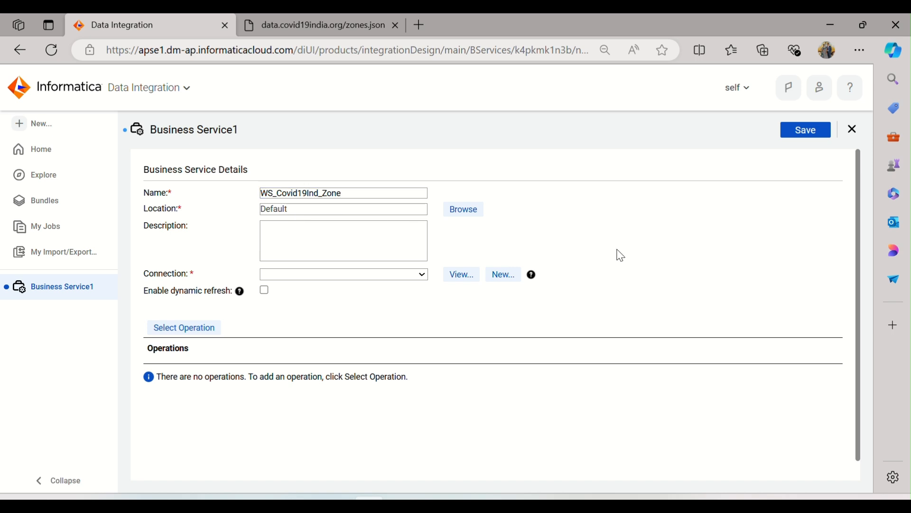
click(368, 275)
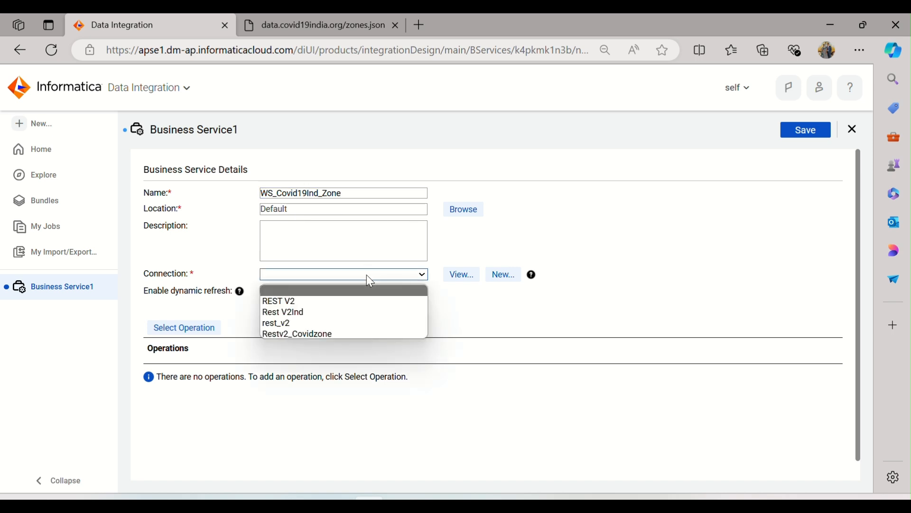
click(299, 314)
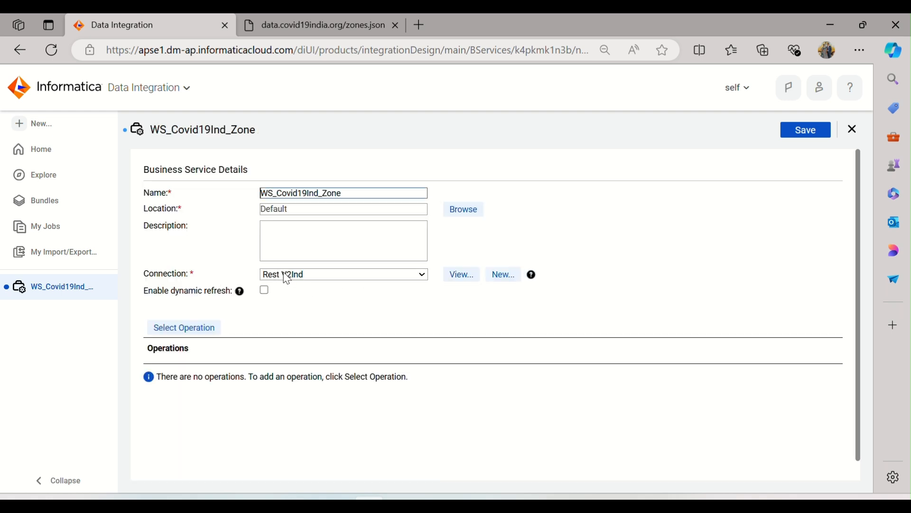
Add the Covid19India source operation to the business service and save it
click(216, 329)
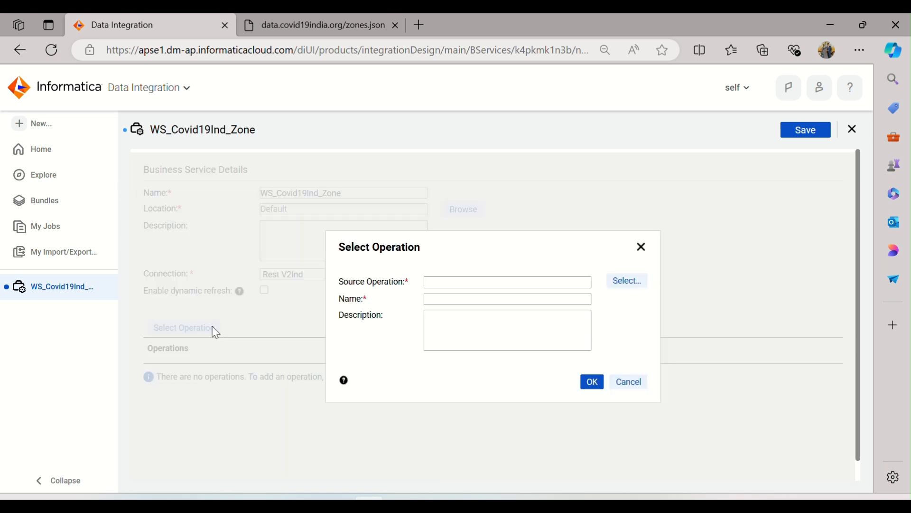
click(625, 291)
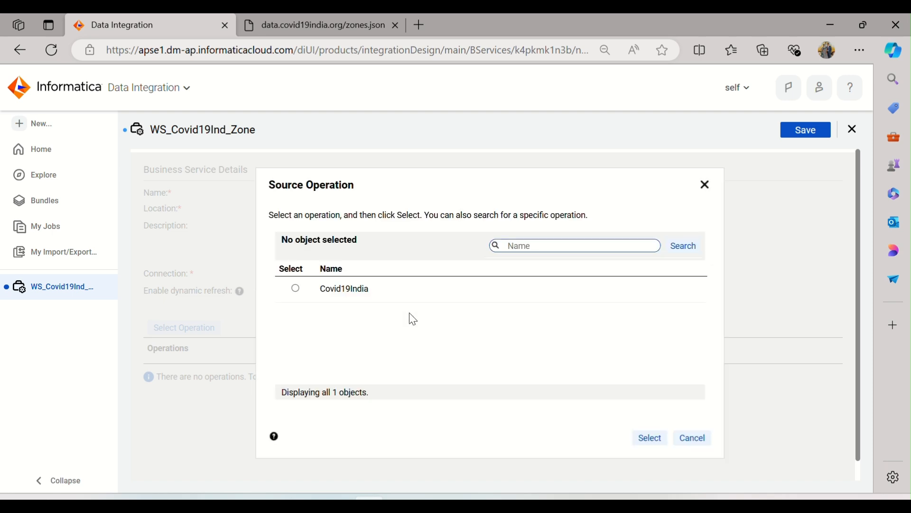
click(347, 291)
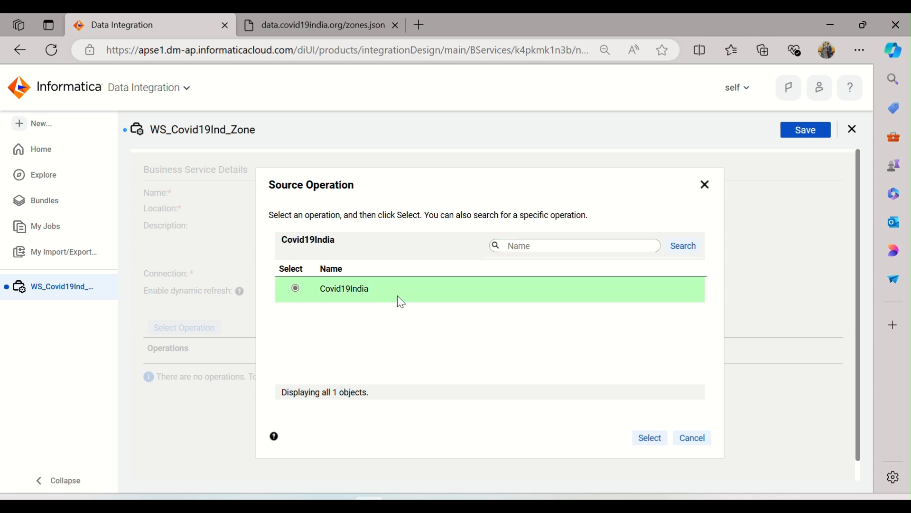
click(650, 439)
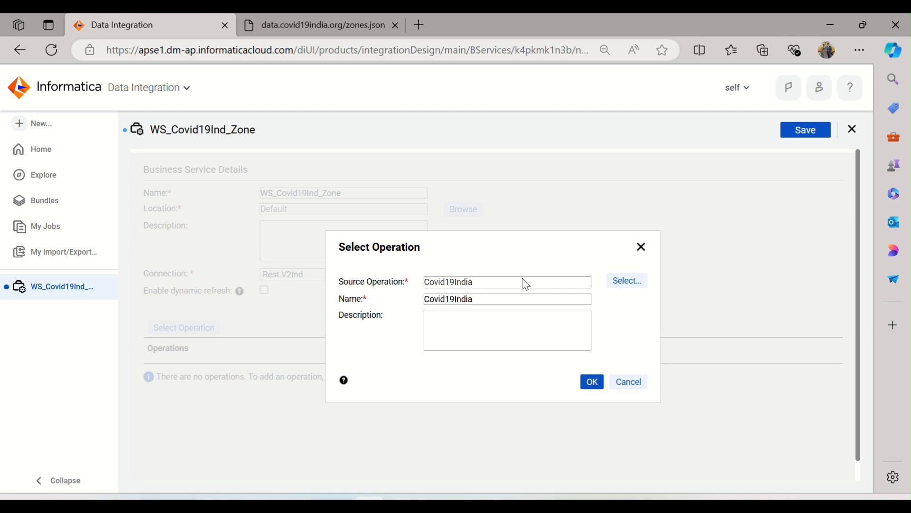
click(592, 383)
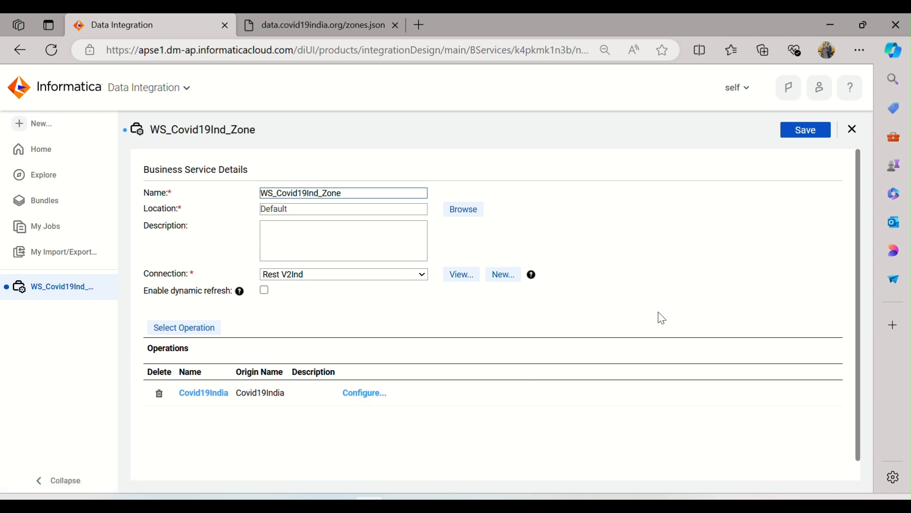
click(810, 133)
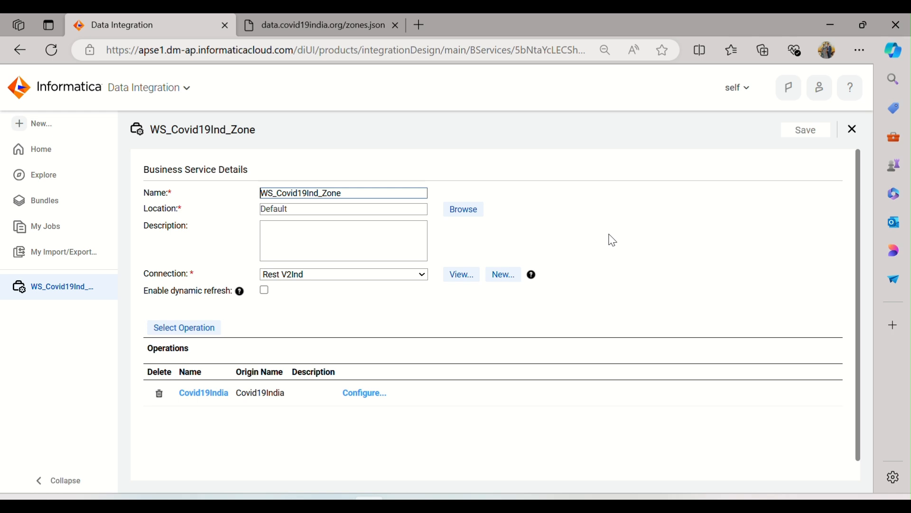
Read step 7 on creating the source file in the Notepad notes, and return to the browser
key(alt+Tab)
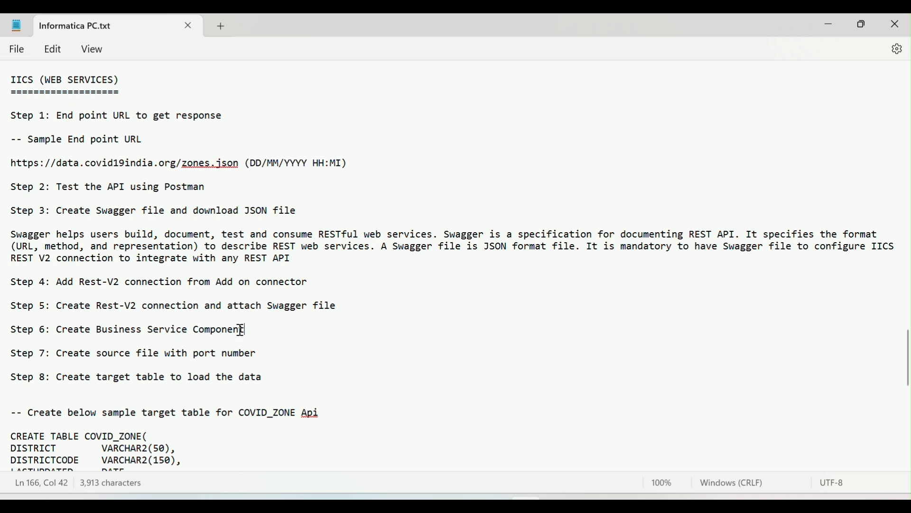
drag(62, 354, 258, 357)
click(311, 343)
key(alt+Tab)
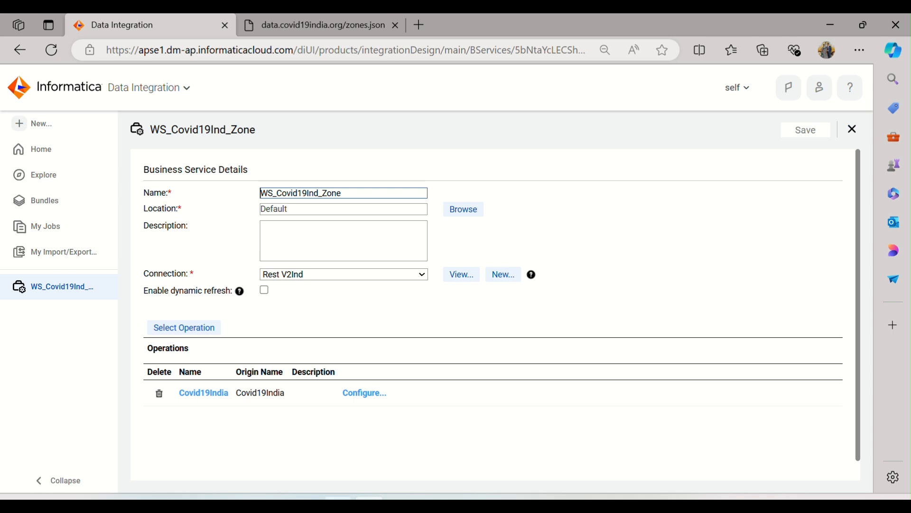
Switch to the SrcFiles folder in File Explorer, view the contents of the Web_covidzone text file and close it
click(307, 504)
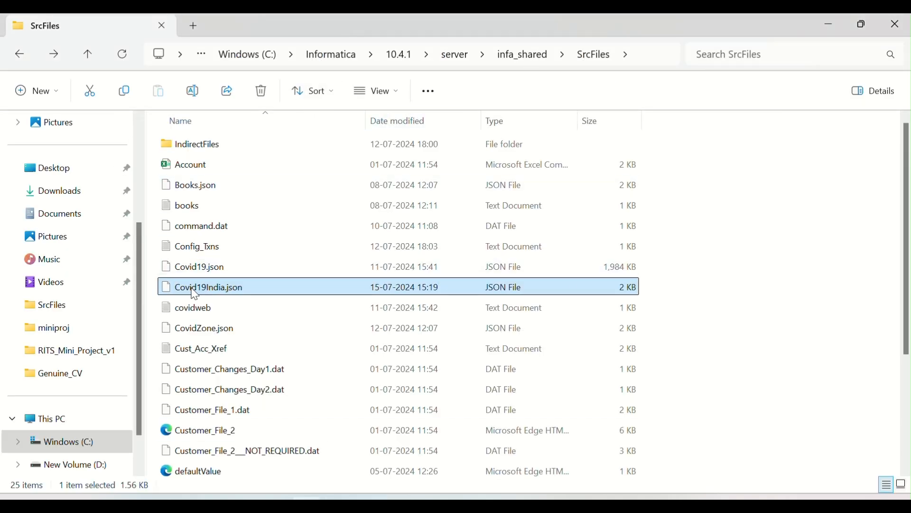
scroll(195, 294, down, 3)
click(252, 468)
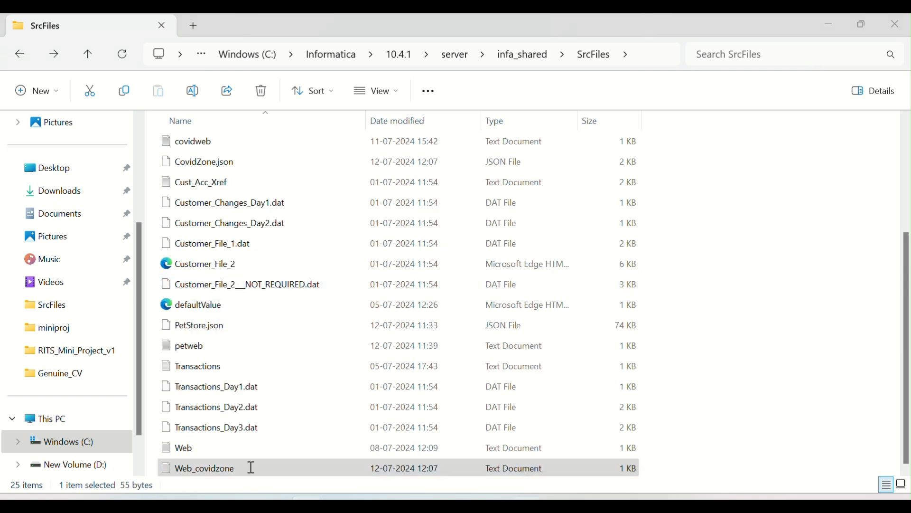
double_click(251, 468)
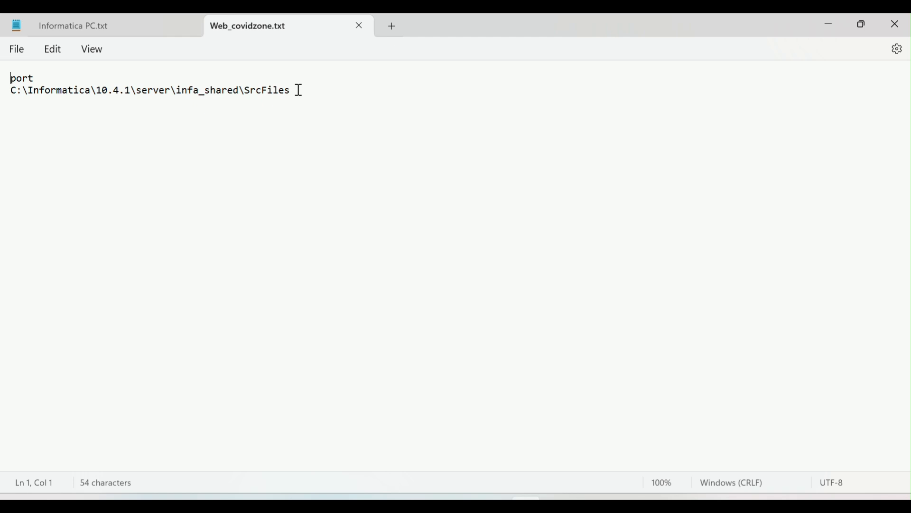
click(358, 25)
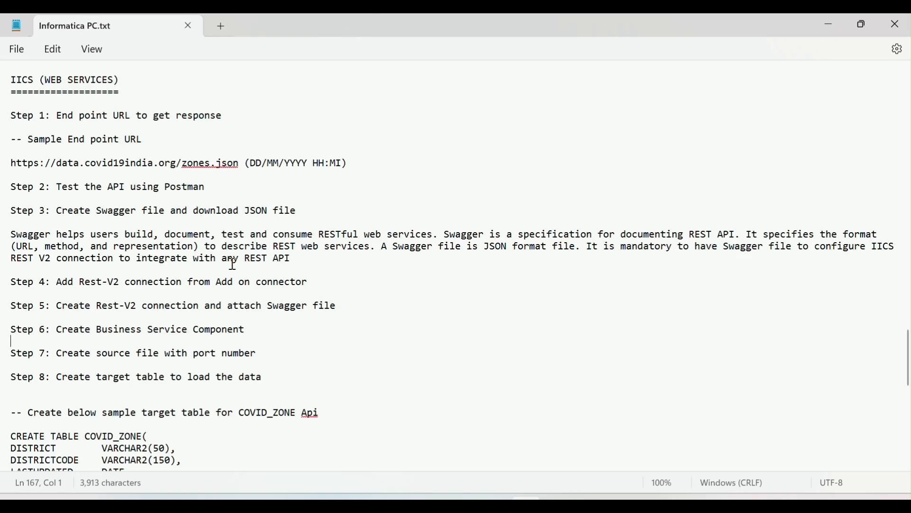
key(alt+Tab)
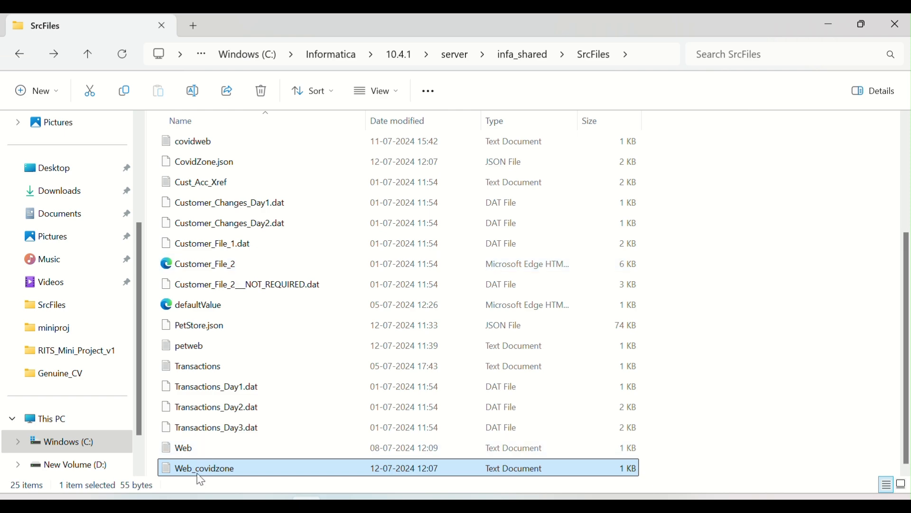
scroll(301, 299, up, 3)
Switch to the Notepad notes and read steps 7 and 8, including the CREATE TABLE script for COVID_ZONE
key(alt+Tab)
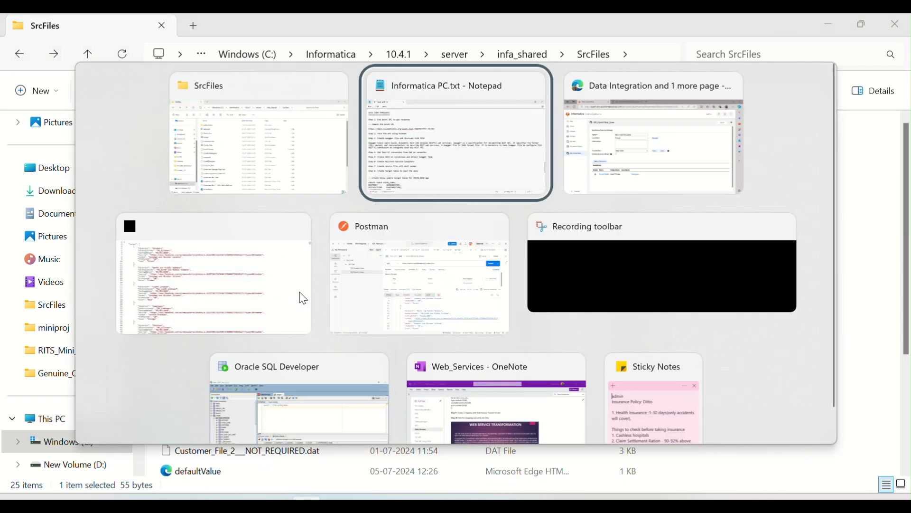
drag(79, 354, 278, 354)
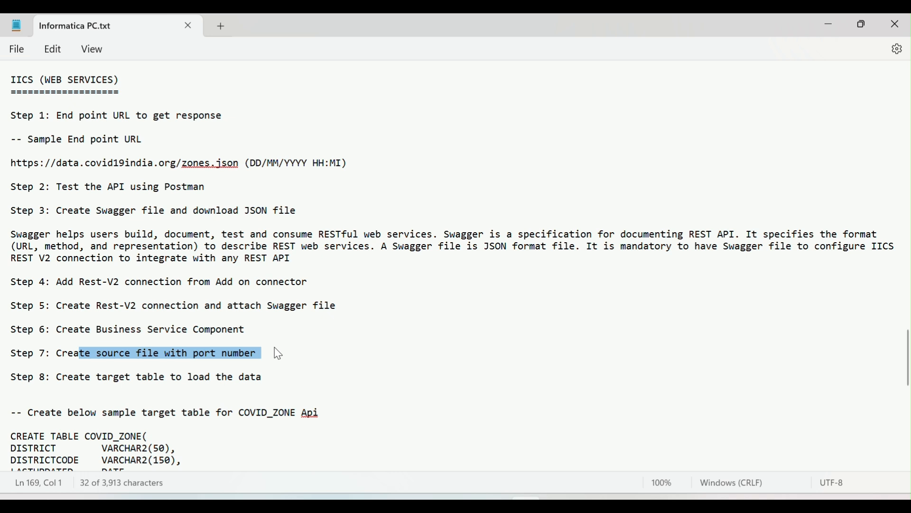
drag(57, 380, 264, 381)
scroll(269, 359, down, 3)
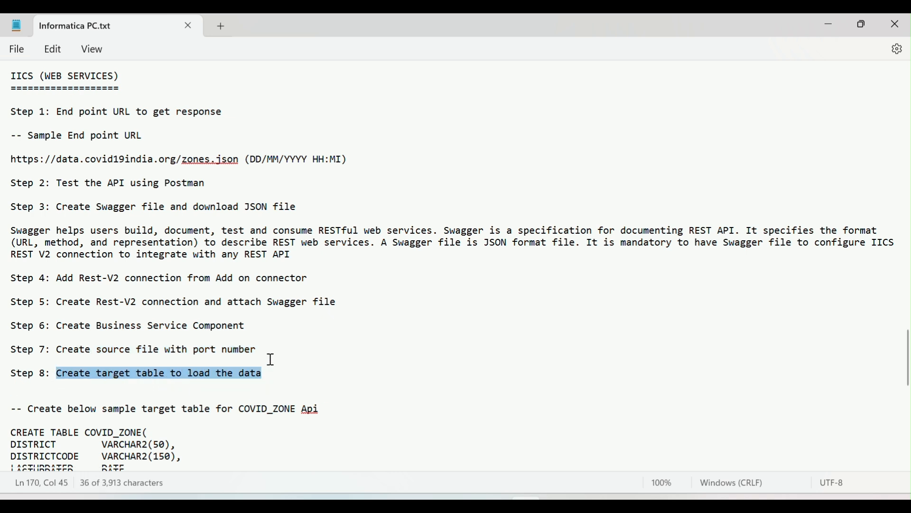
scroll(269, 359, down, 1)
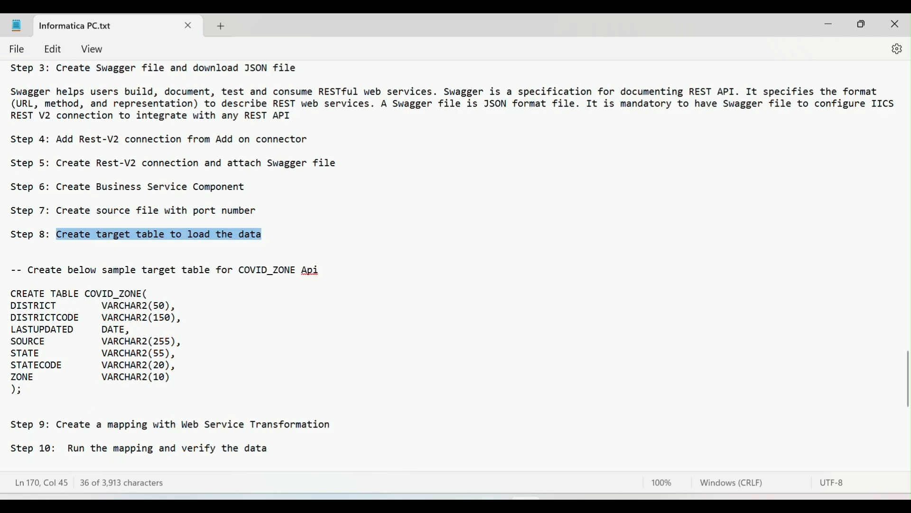
Switch to Oracle SQL Developer and view the column definitions of the COVID_ZONE table under the Target connection
click(495, 506)
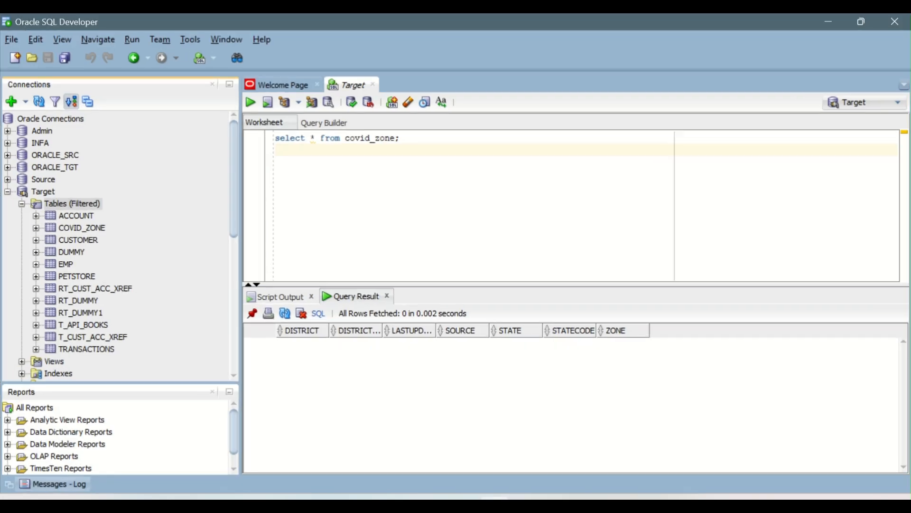
click(44, 191)
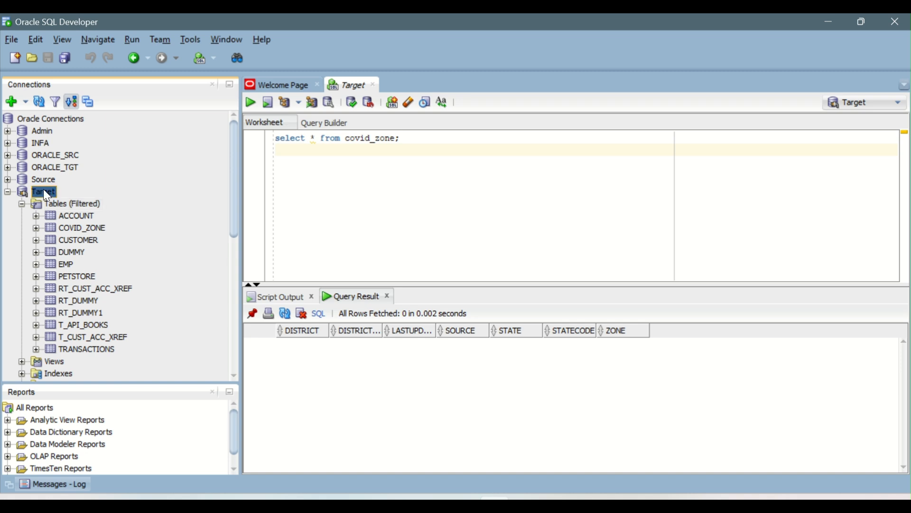
double_click(81, 228)
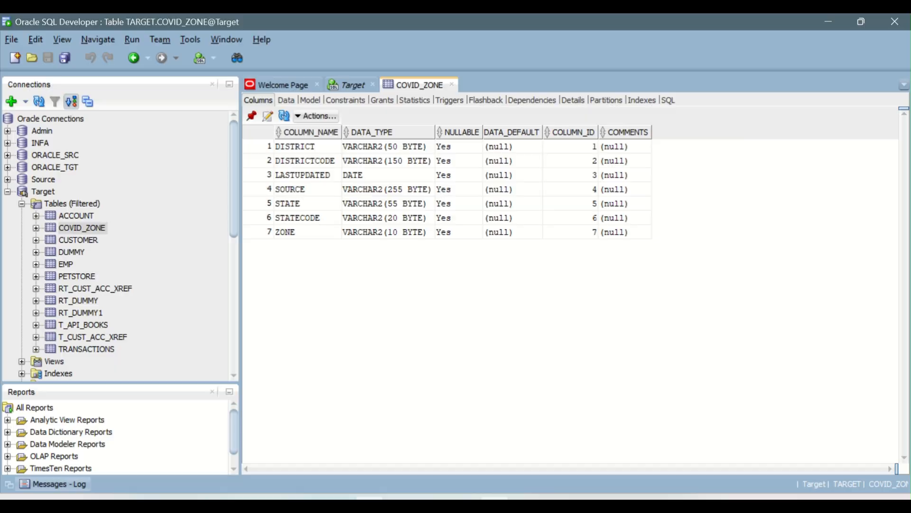
Switch to the zones.json page in the browser and examine the fields of its records, such as district, districtcode and source
key(alt+Tab)
click(280, 25)
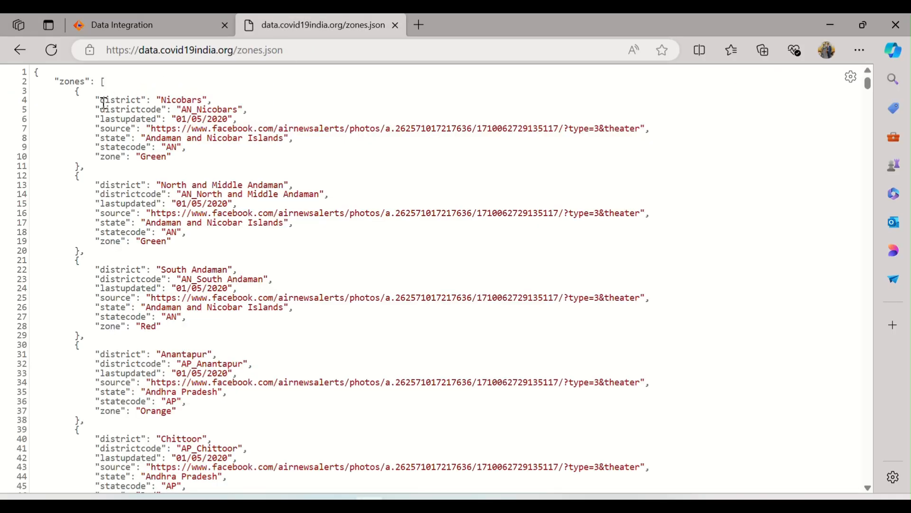
drag(99, 101, 236, 155)
click(116, 148)
double_click(122, 100)
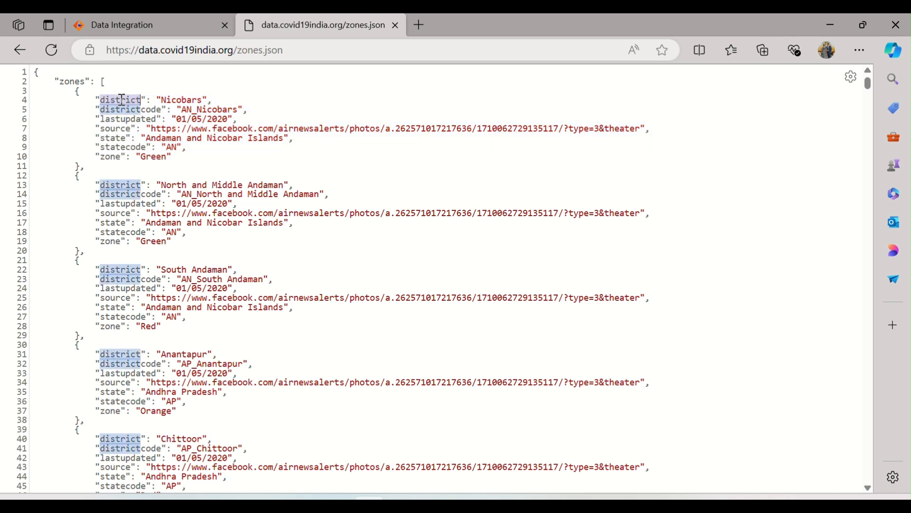
double_click(157, 110)
click(118, 125)
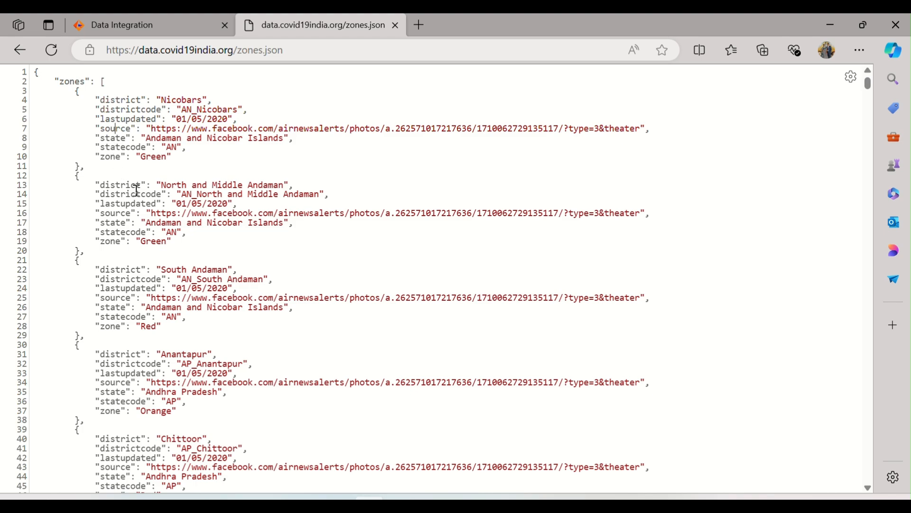
scroll(137, 190, down, 20)
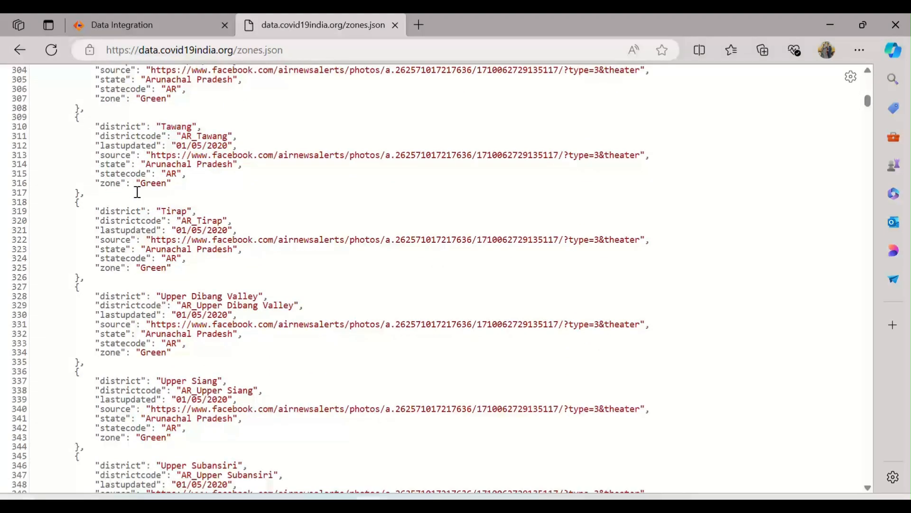
Look further through the district records in zones.json, down to those for Bihar and Chhattisgarh
scroll(136, 192, down, 20)
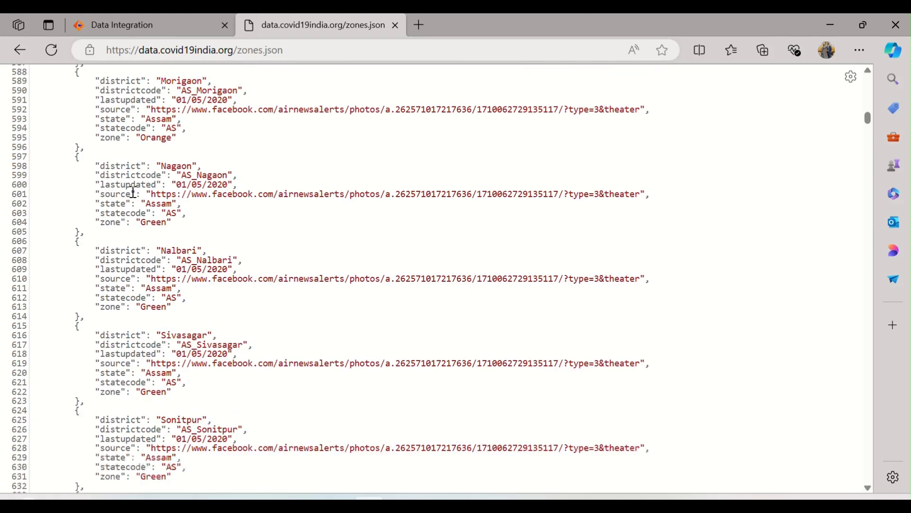
scroll(133, 192, down, 20)
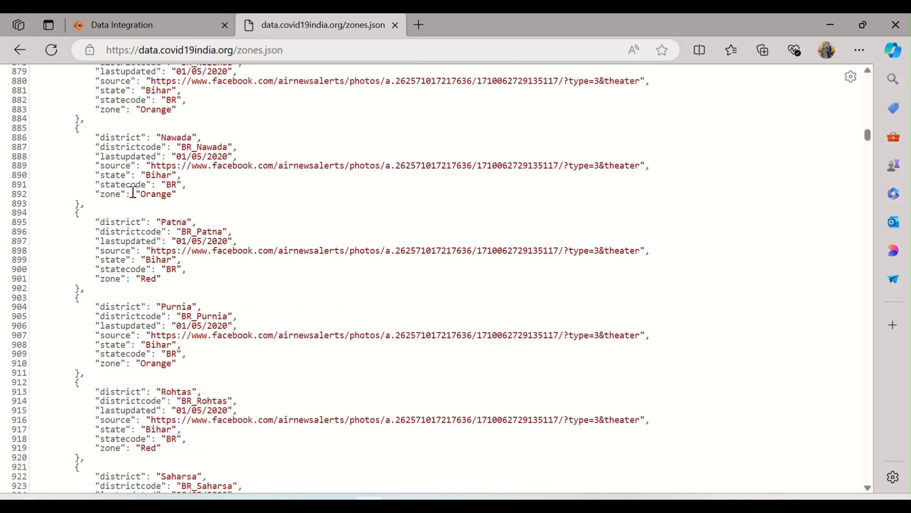
scroll(133, 193, down, 20)
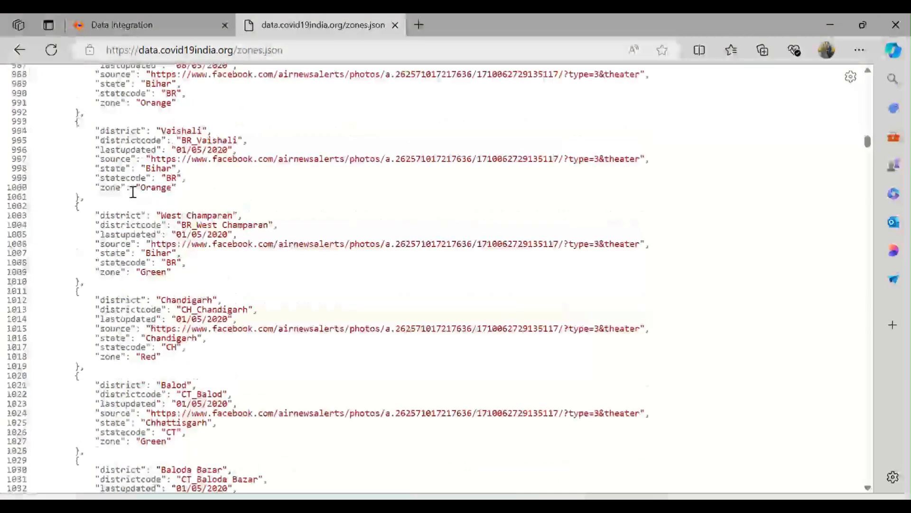
Switch to Oracle SQL Developer and view the data rows of the COVID_ZONE table
key(alt+Tab)
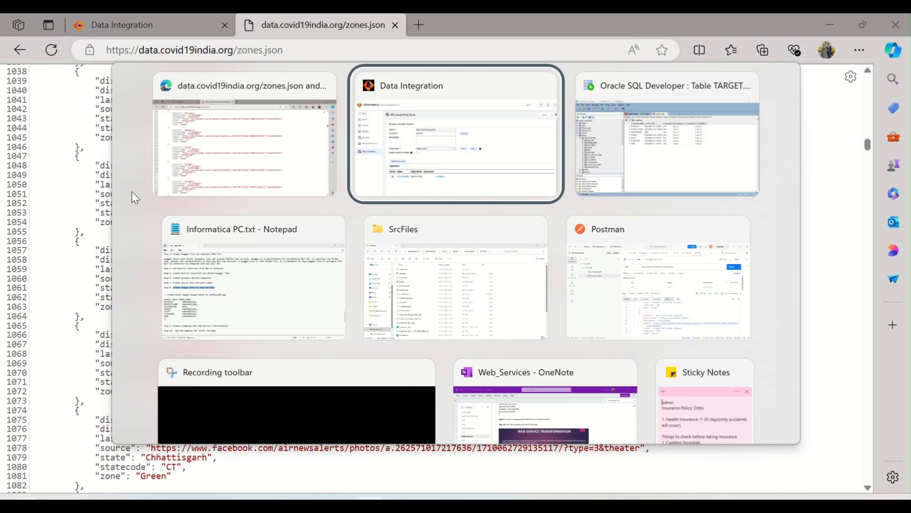
key(alt+Tab)
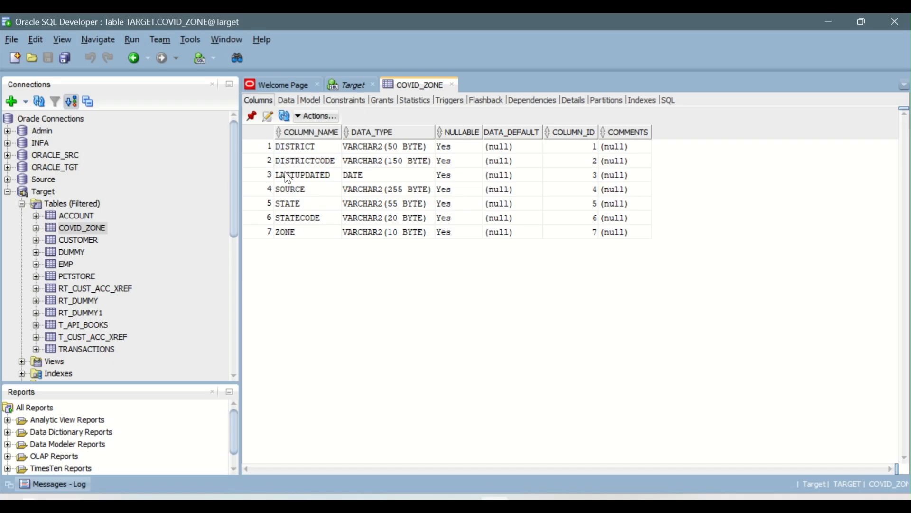
click(286, 100)
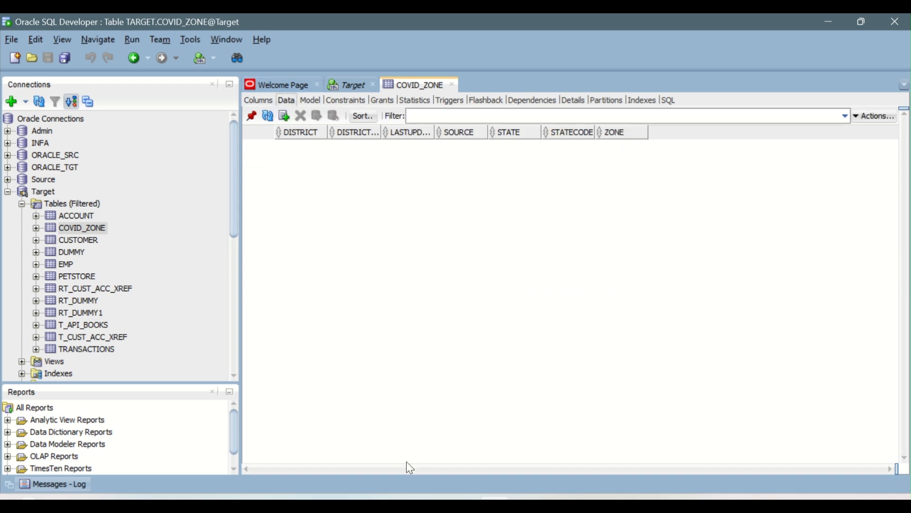
Switch to the Notepad notes, read step 9 and highlight its text about creating a mapping with Web Service Transformation
key(alt+Tab)
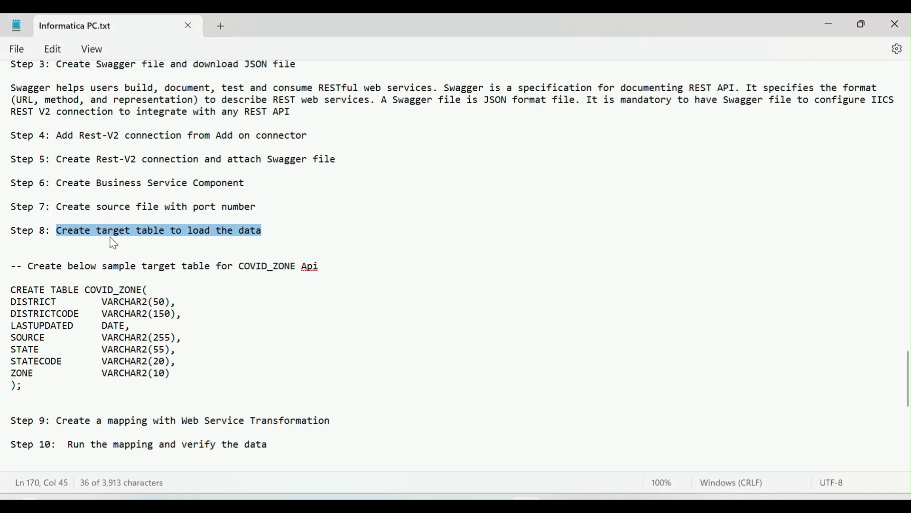
scroll(114, 243, down, 3)
scroll(114, 243, down, 1)
drag(57, 317, 220, 328)
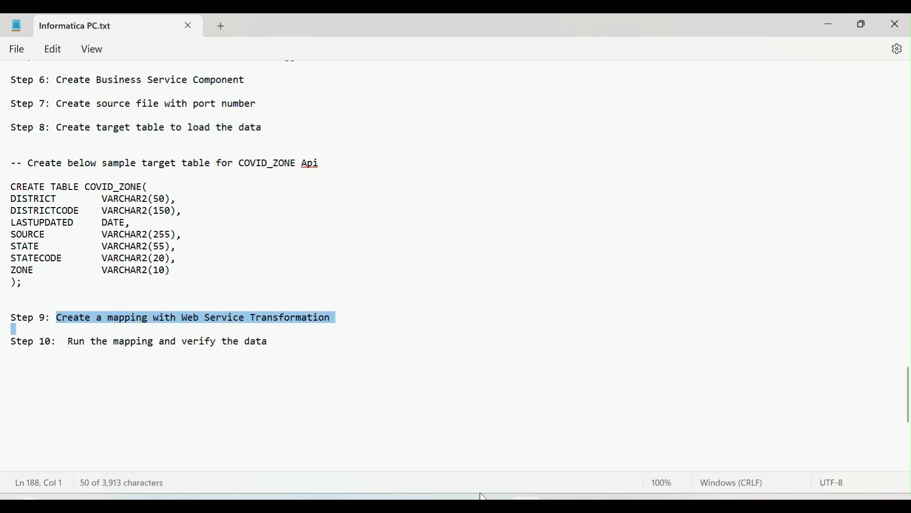
Switch to Data Integration in the browser, close the WS_Covid19Ind_Zone business service and create a new blank mapping
key(alt+Tab)
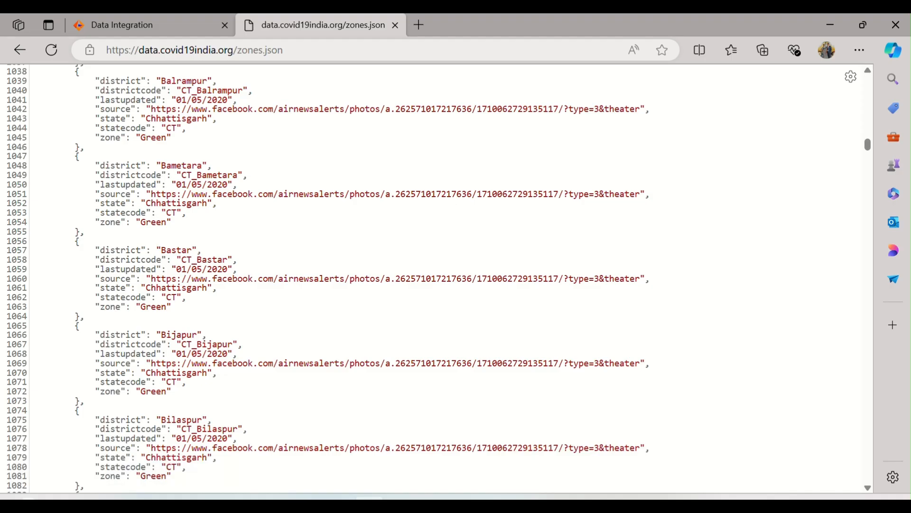
click(152, 26)
click(853, 130)
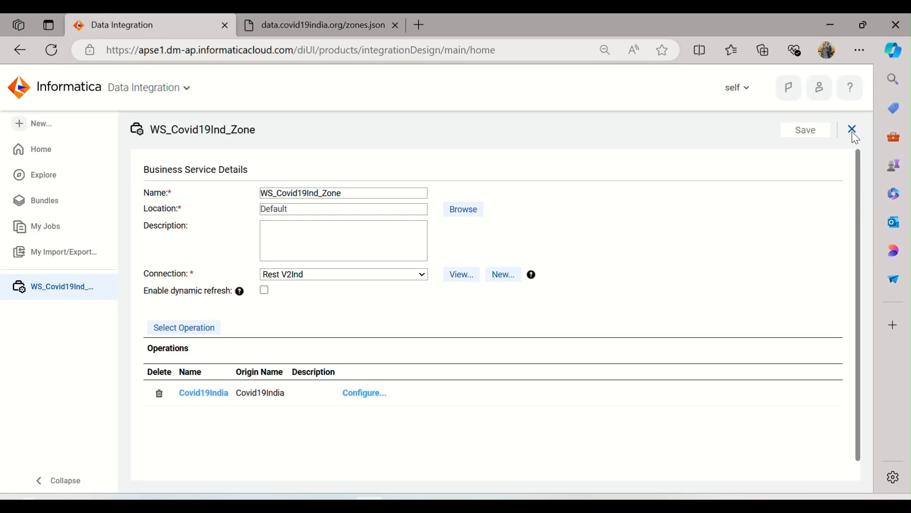
click(38, 124)
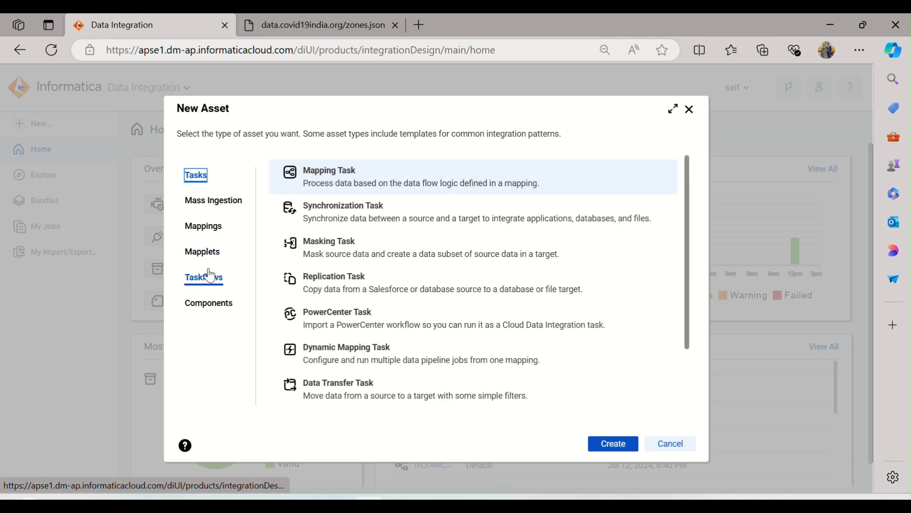
click(207, 225)
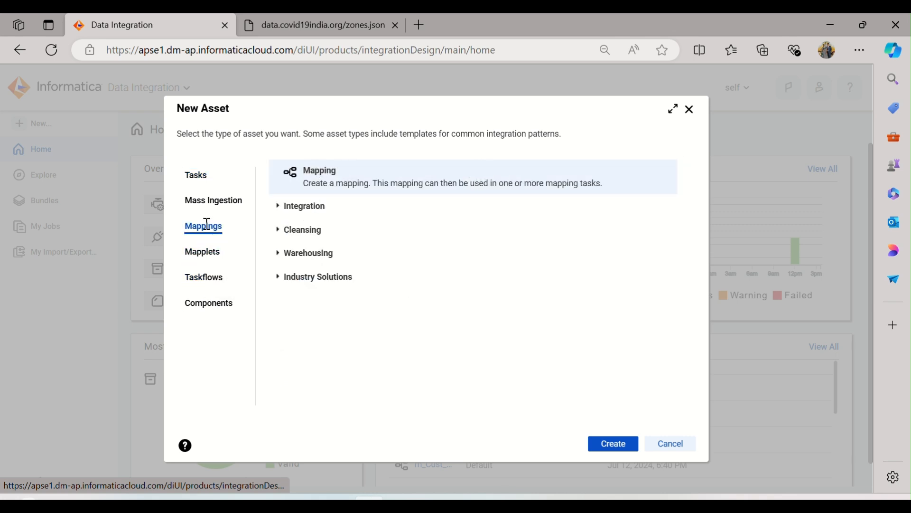
click(612, 446)
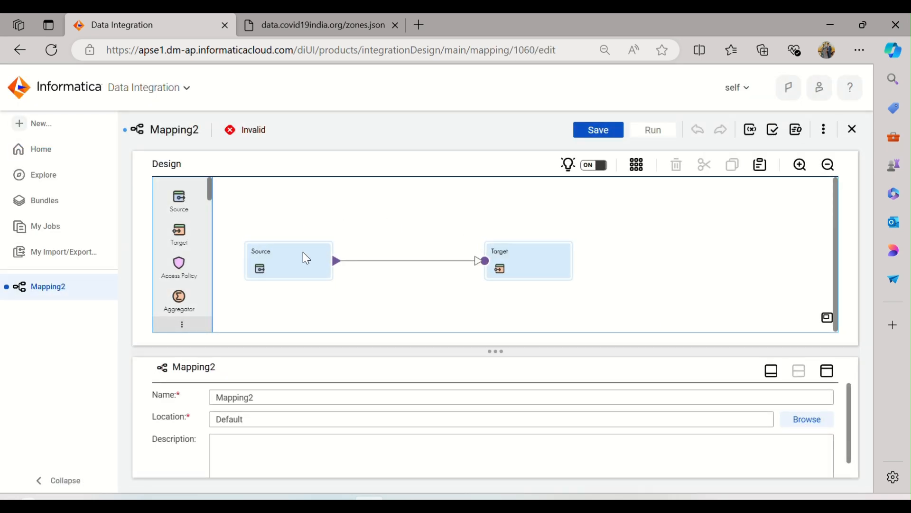
Add a Web Services transformation after Source and spread Source, WebServices and Target out across the mapping canvas
scroll(180, 256, down, 5)
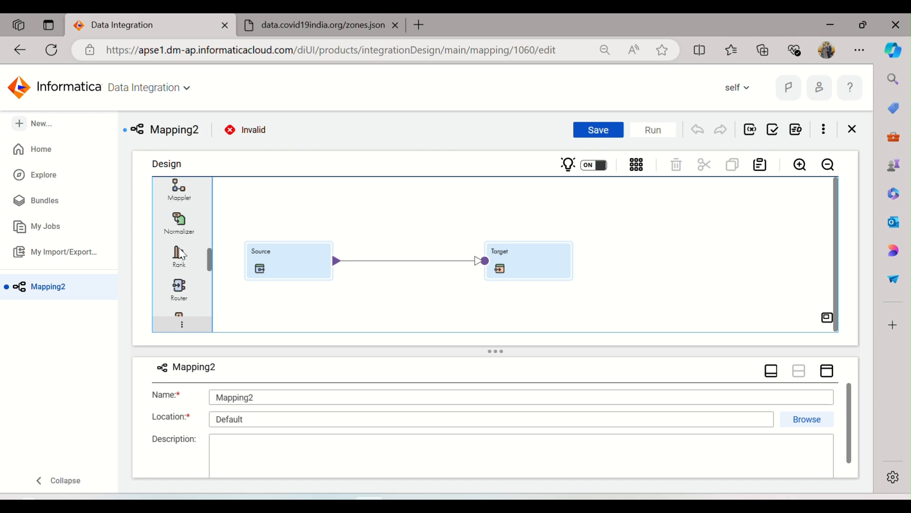
drag(183, 298, 383, 257)
drag(549, 272, 690, 243)
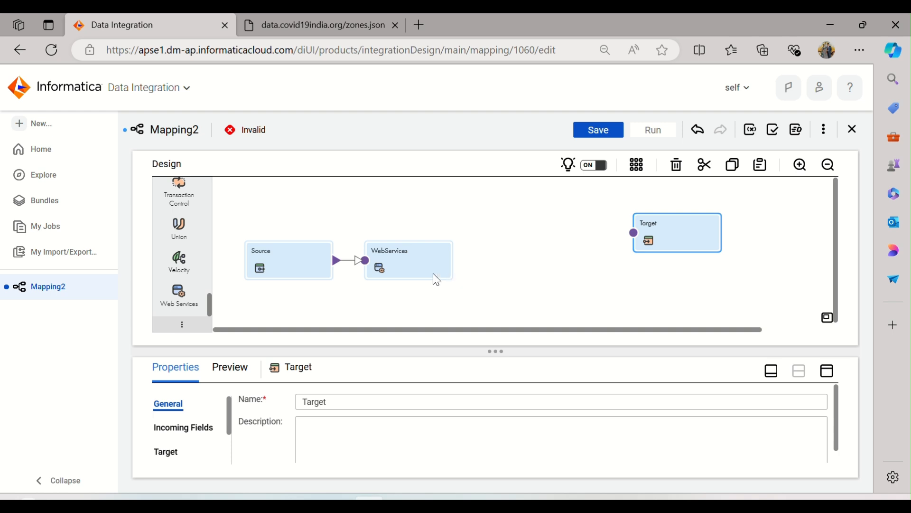
drag(433, 272, 546, 239)
drag(297, 258, 329, 231)
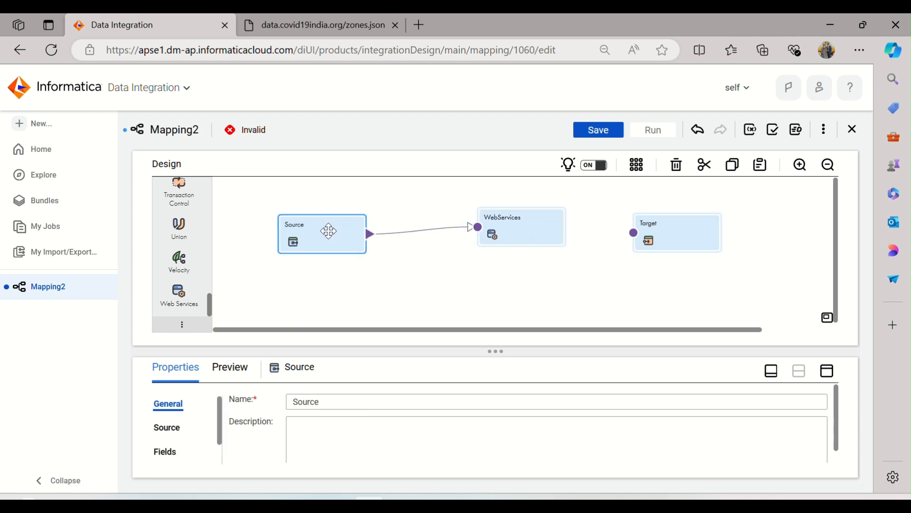
click(421, 287)
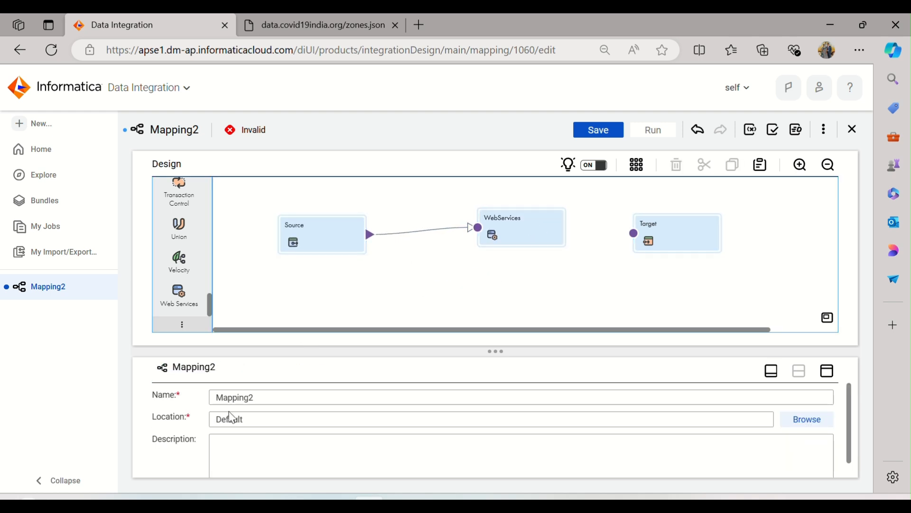
Rename the mapping to m_WS_Covid19_Zone
double_click(278, 398)
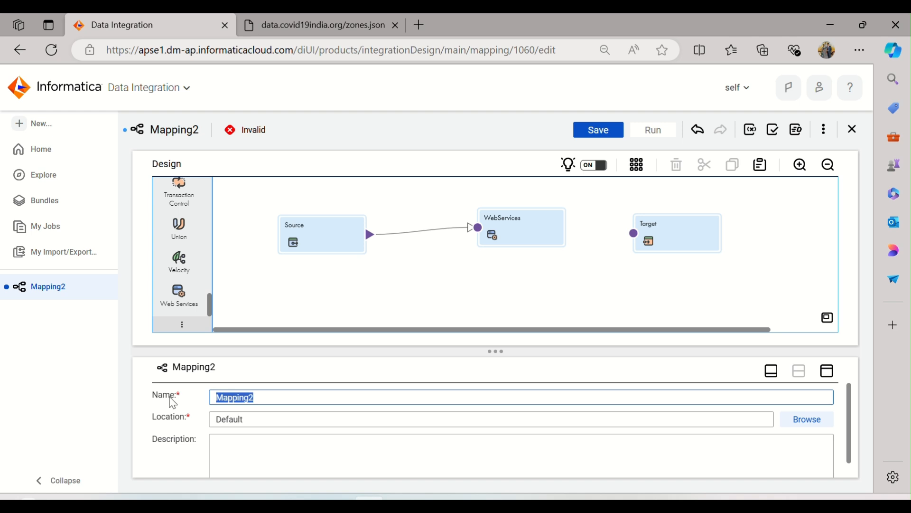
text(m_WS_Covid19)
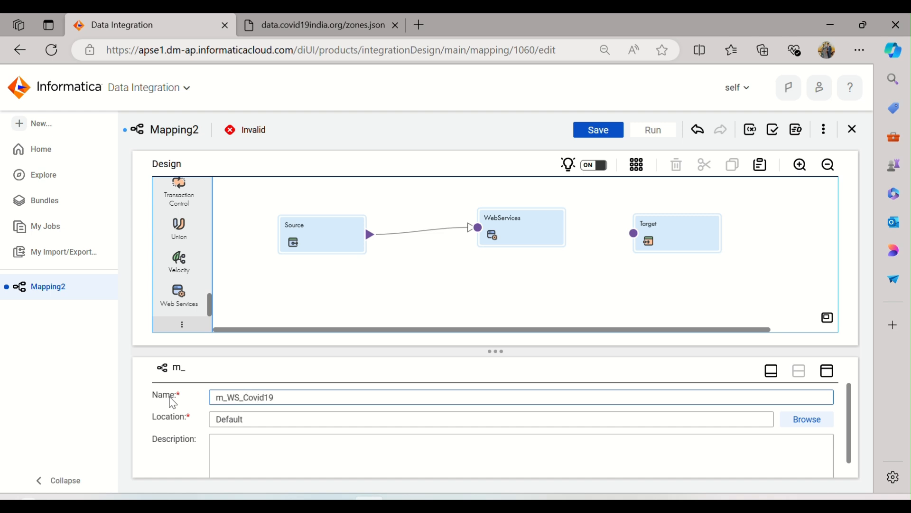
text(_Zone)
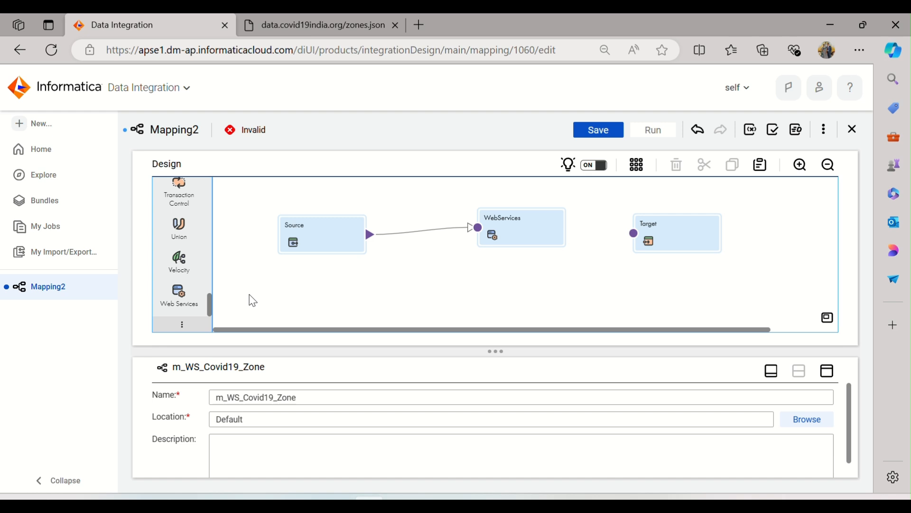
Set the Source transformation's connection to websource (Flat File)
click(340, 237)
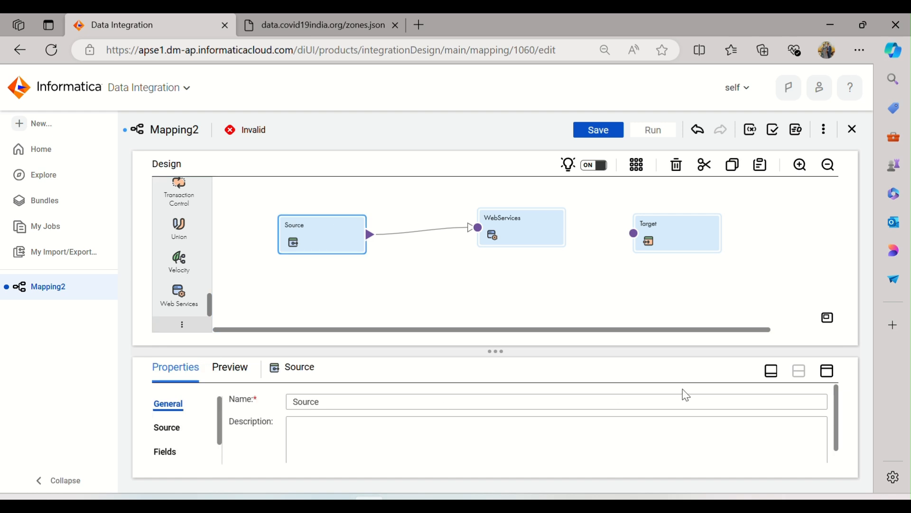
click(828, 371)
click(175, 228)
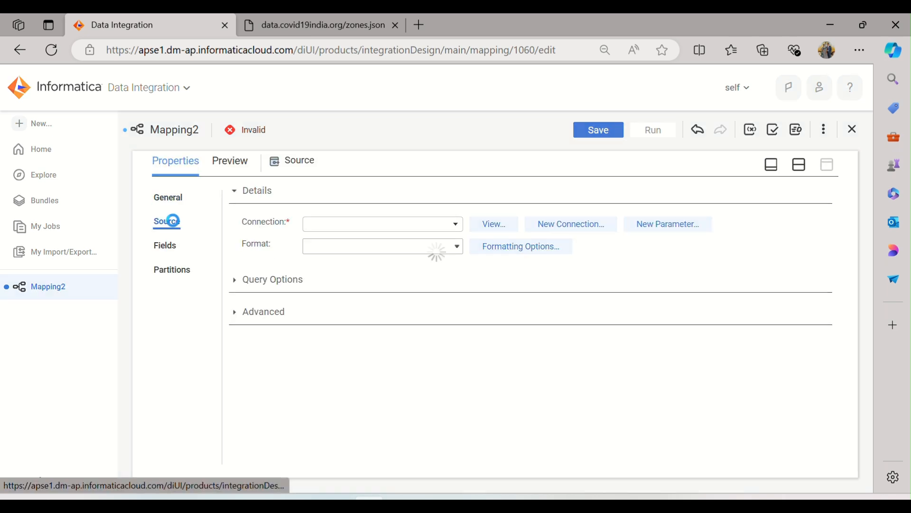
click(431, 225)
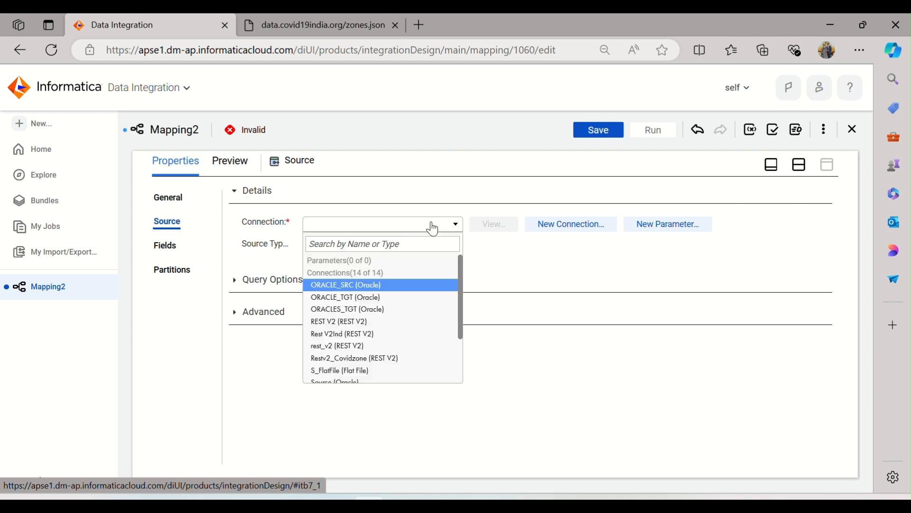
scroll(419, 291, down, 5)
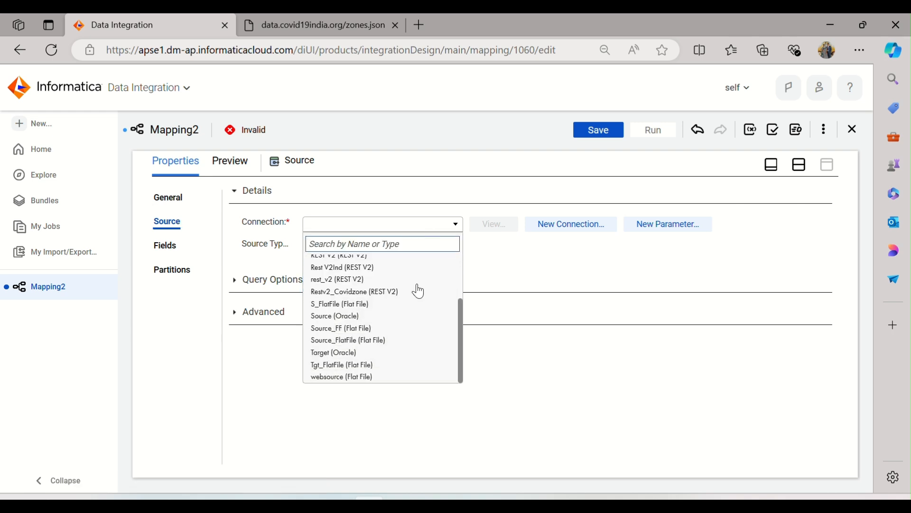
click(359, 380)
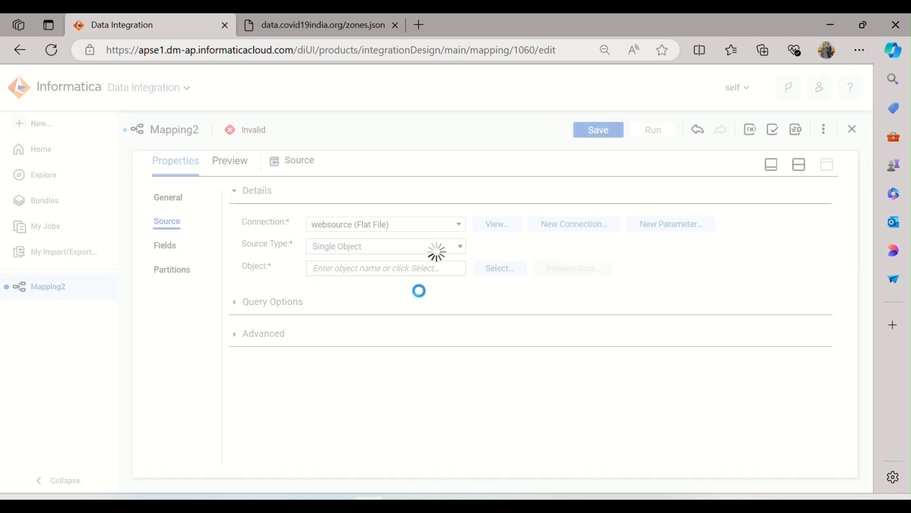
Choose Web_covidzone.txt as the source object, checking the file in the SrcFiles folder before confirming, and review the source's fields
click(477, 272)
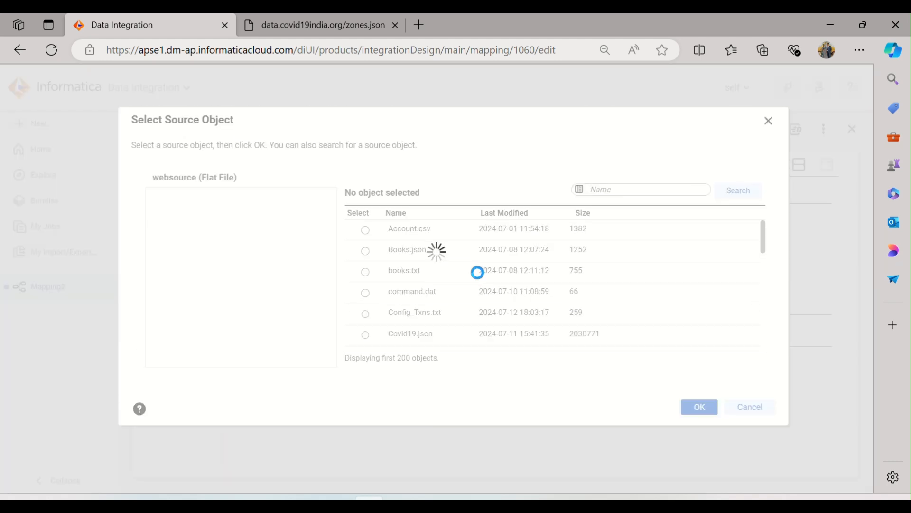
scroll(482, 275, down, 10)
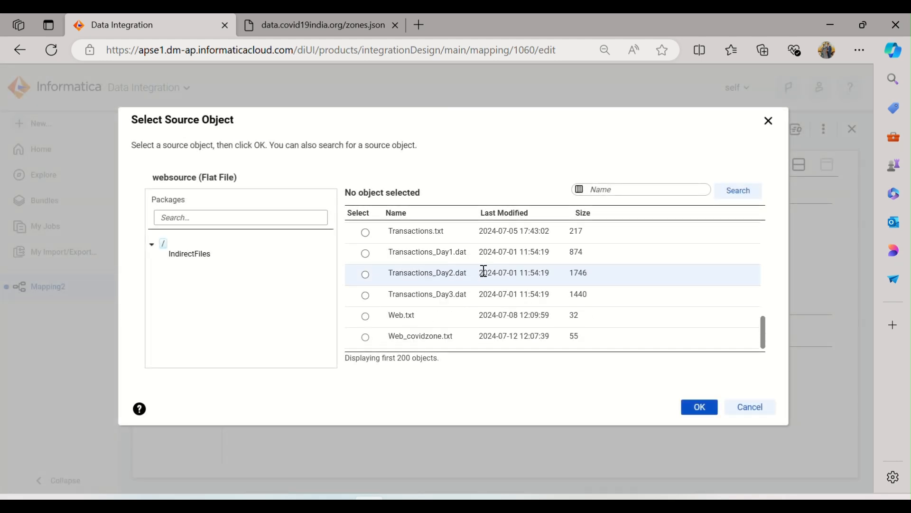
click(465, 339)
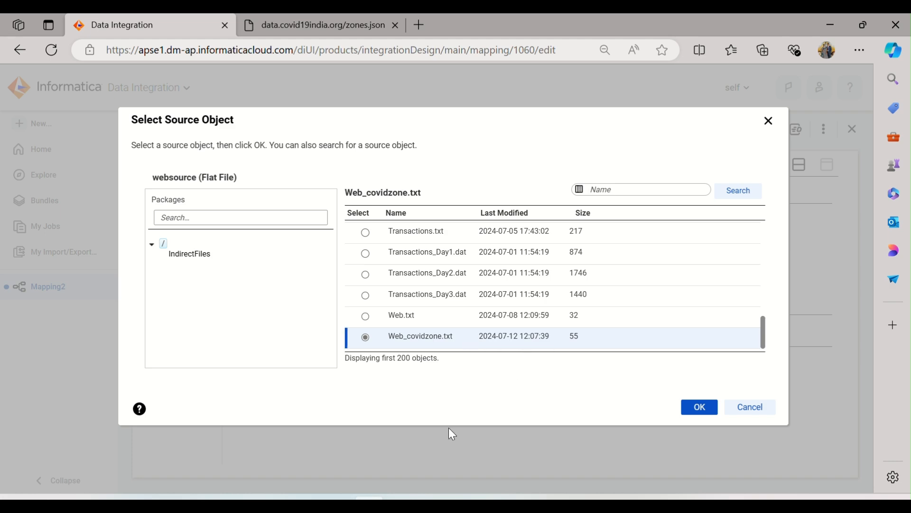
click(306, 499)
scroll(291, 466, down, 3)
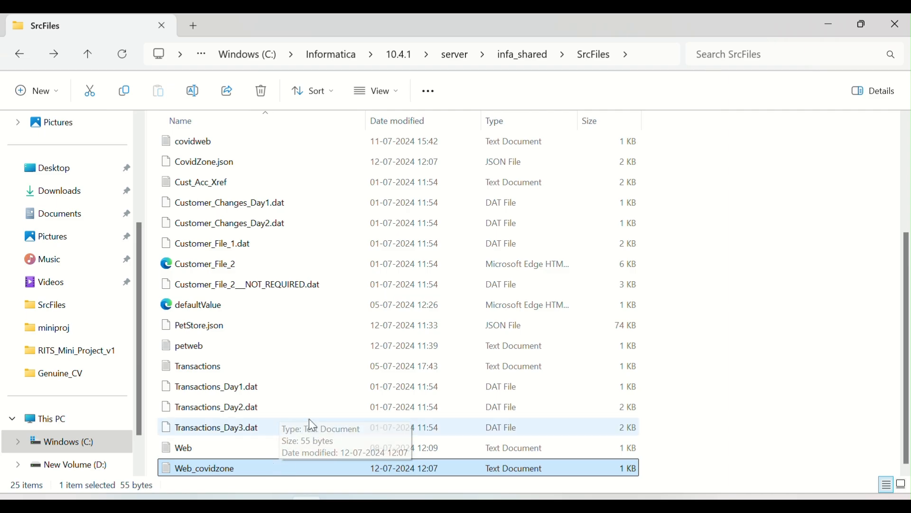
key(alt+Tab)
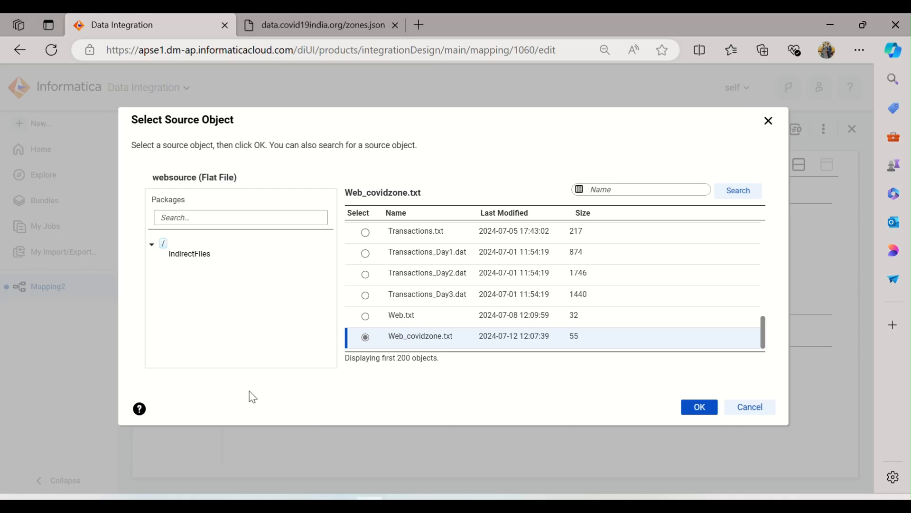
click(699, 407)
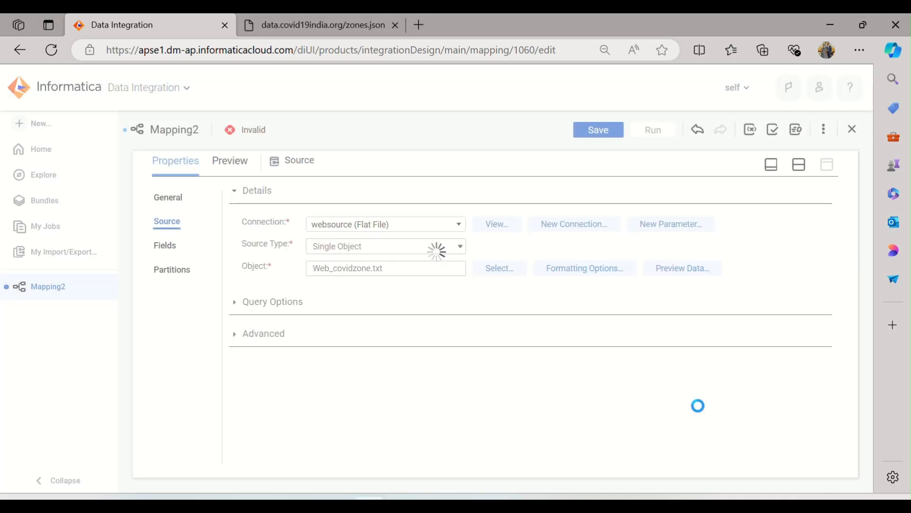
click(166, 245)
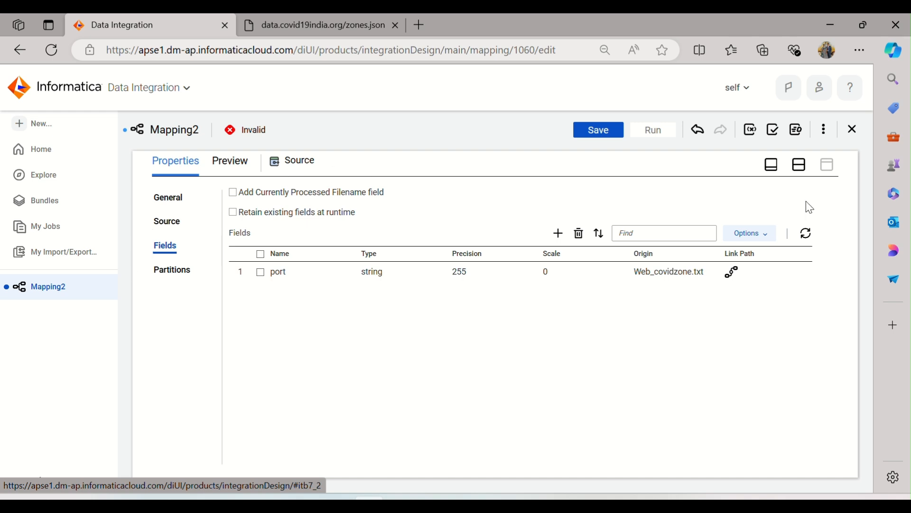
click(801, 166)
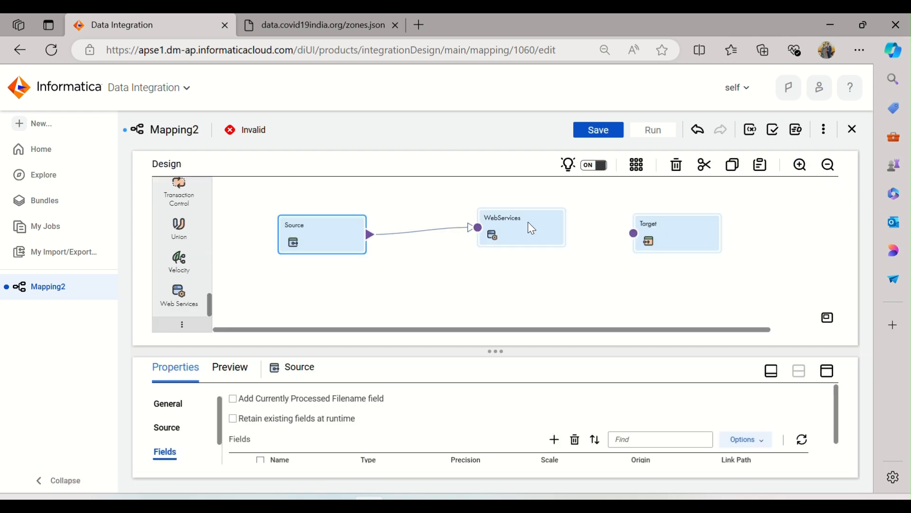
click(529, 223)
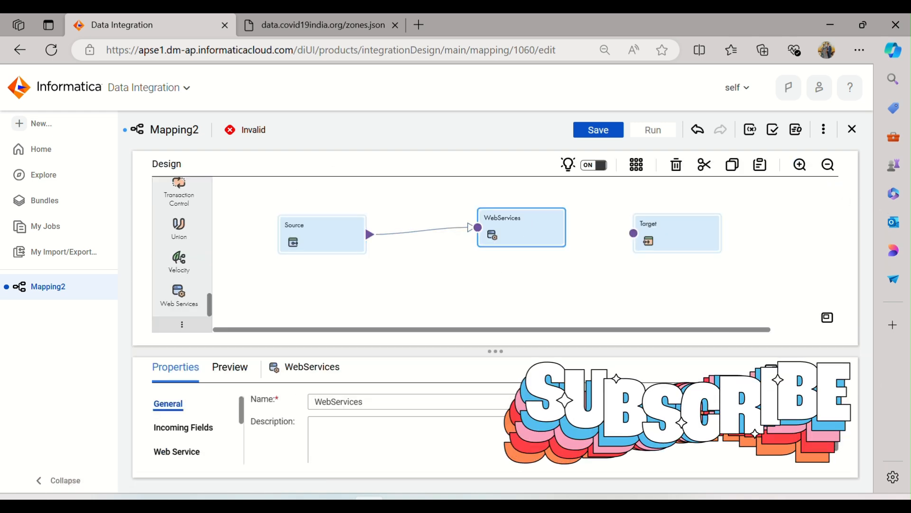
click(828, 371)
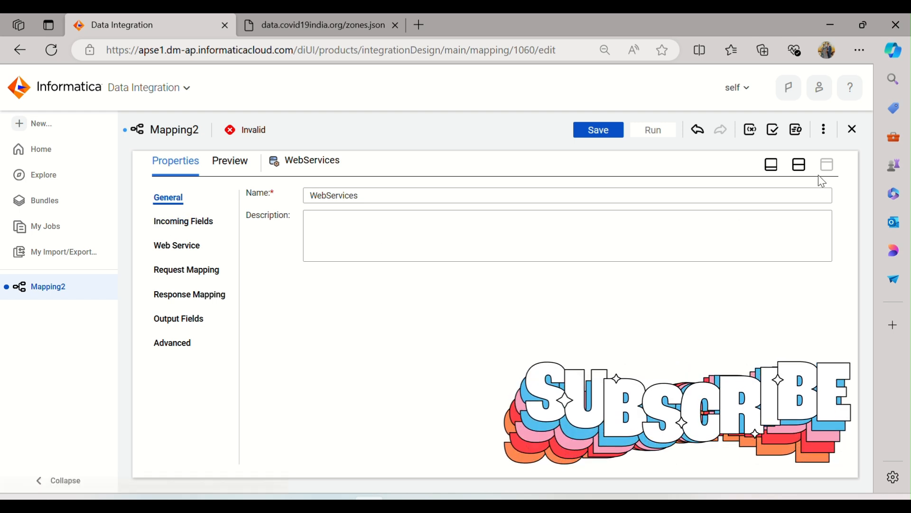
click(801, 165)
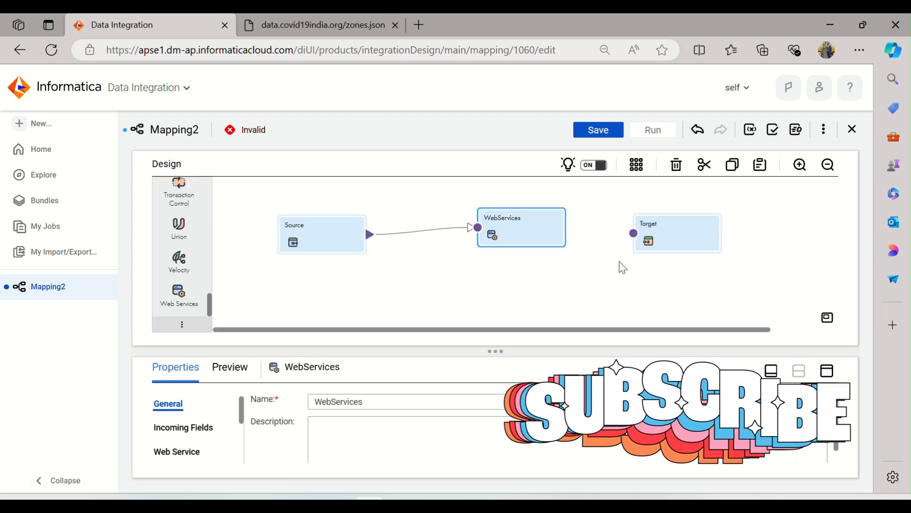
Set the Target transformation's connection to Target (Oracle)
click(676, 234)
click(828, 371)
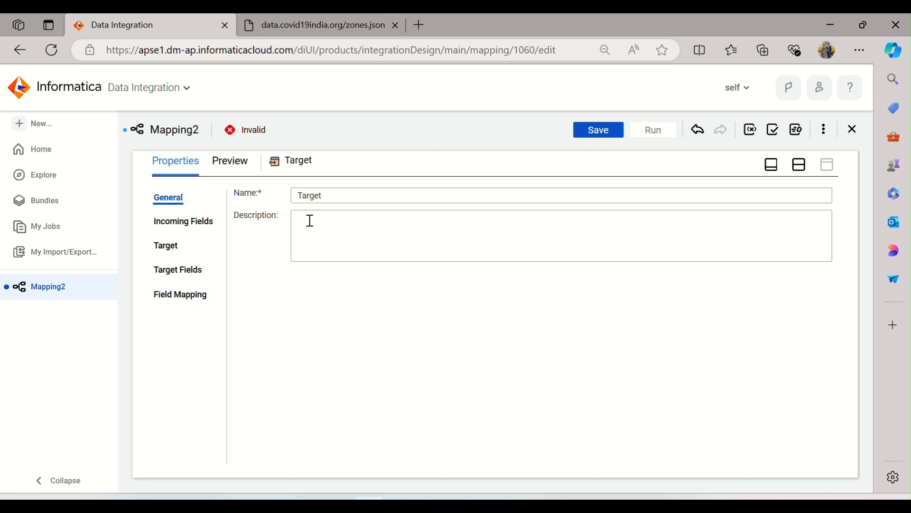
click(179, 258)
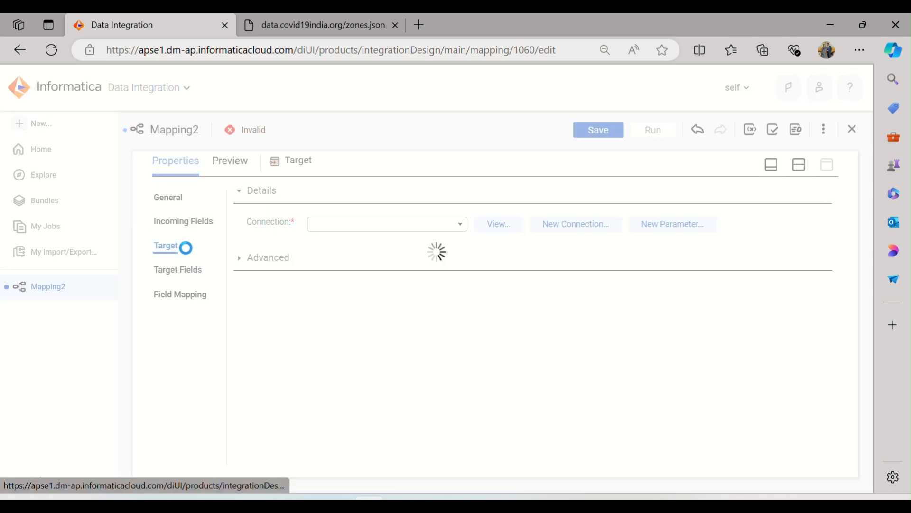
click(451, 232)
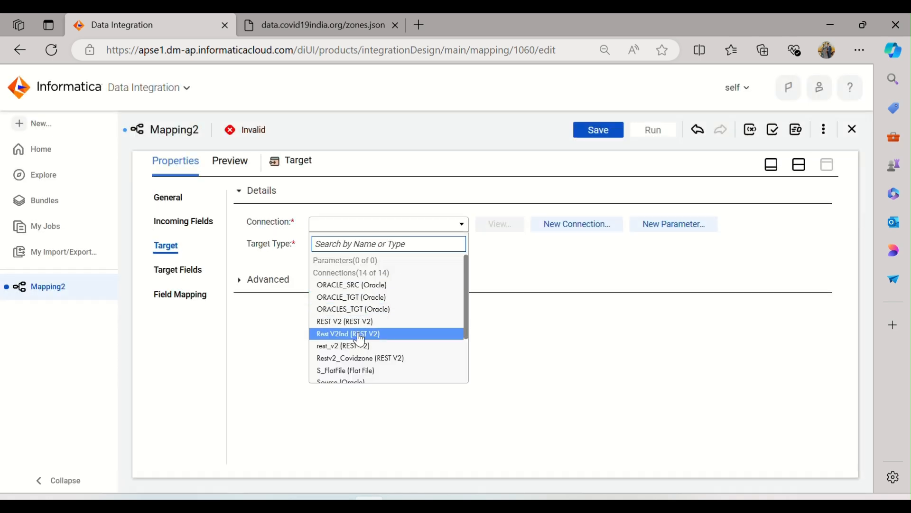
scroll(346, 332, down, 2)
click(342, 354)
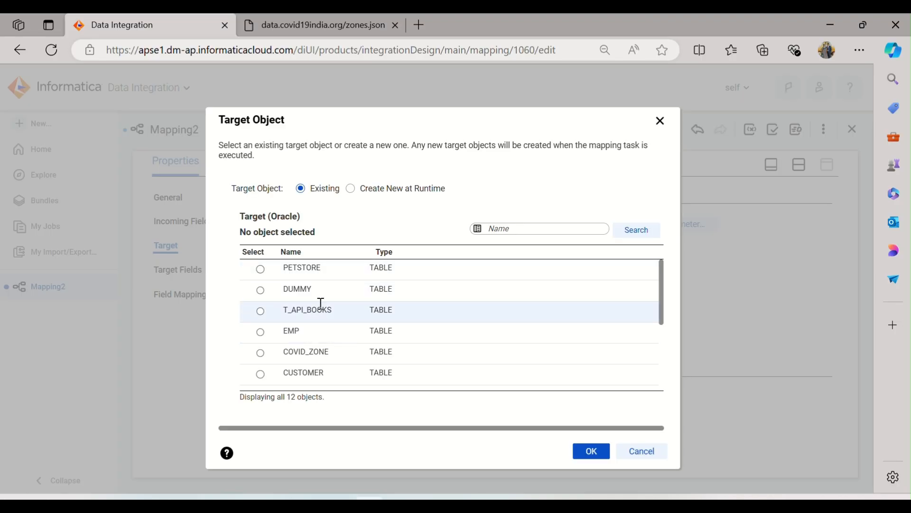
Choose the existing COVID_ZONE table as the target object and confirm the selection
scroll(348, 294, down, 3)
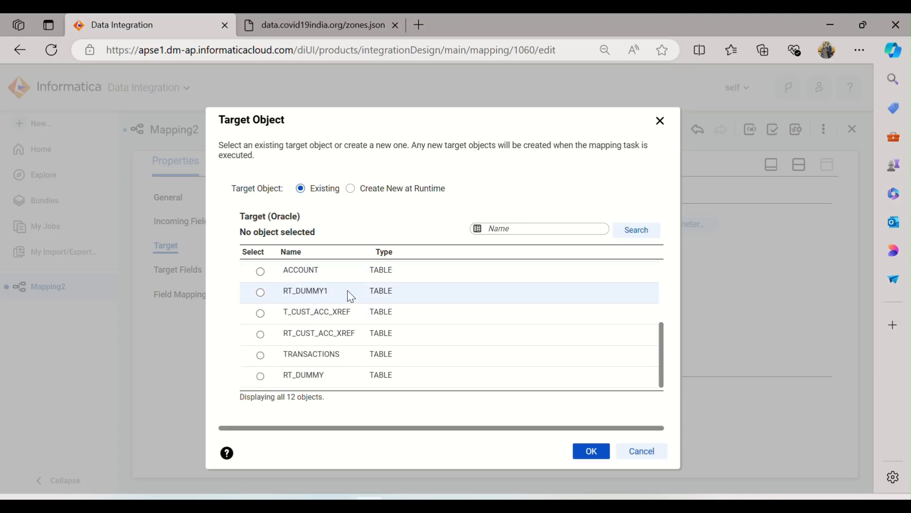
scroll(351, 295, up, 3)
click(313, 357)
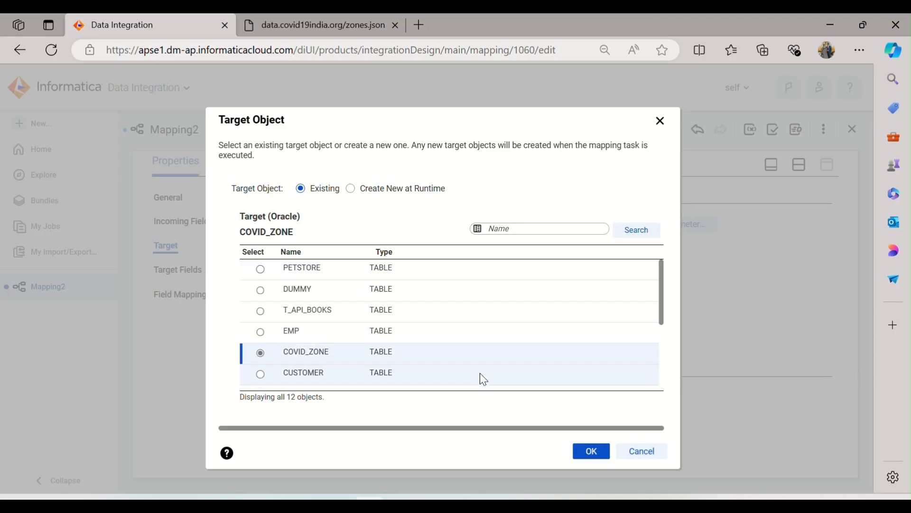
click(588, 452)
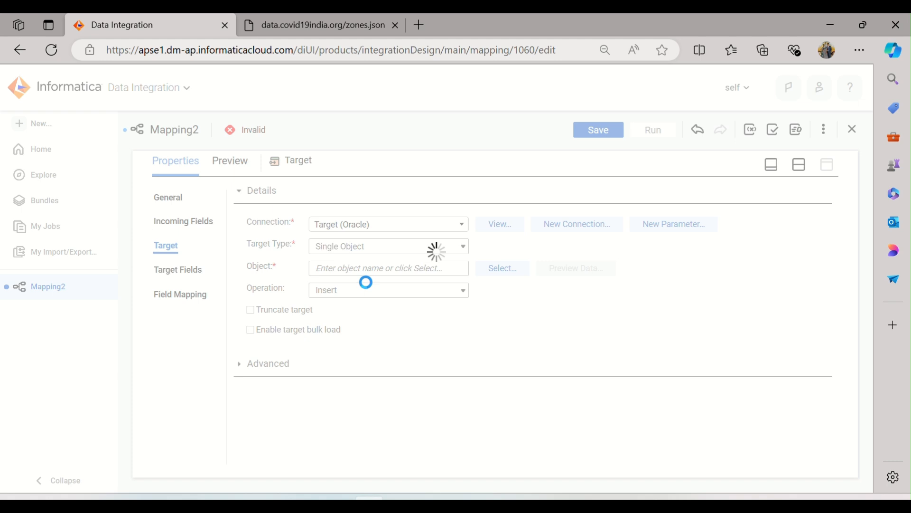
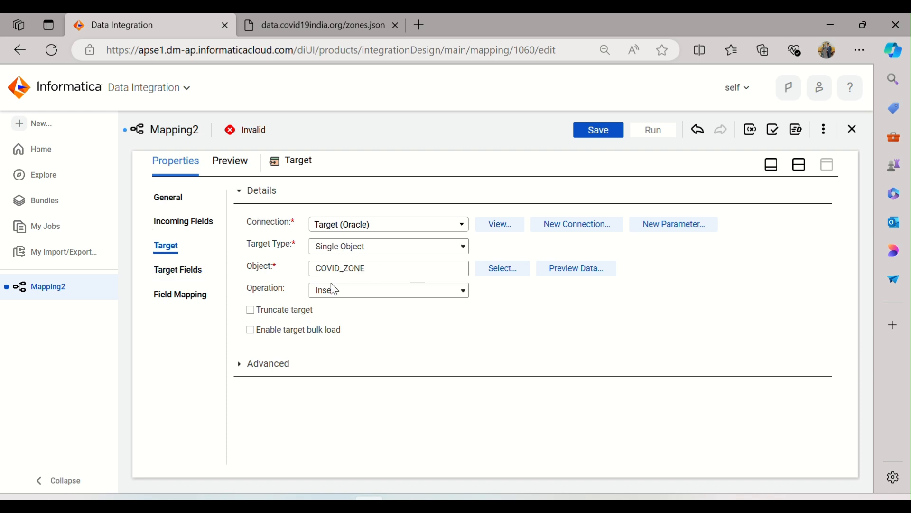
Enable truncating the COVID_ZONE target table before loading and bring back the mapping design canvas
click(257, 311)
click(801, 165)
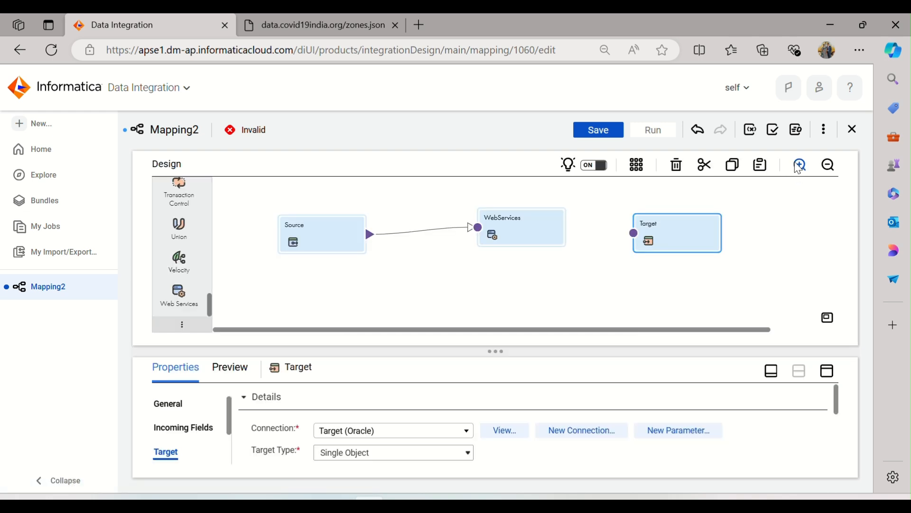
Assign the WS_Covid19Ind_Zone business service to the WebServices transformation and set its operation to Covid19India
click(509, 247)
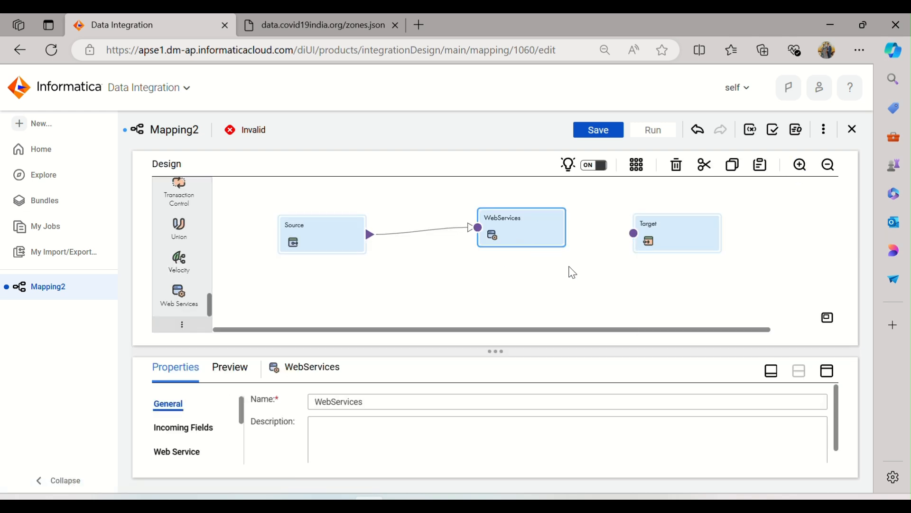
click(828, 371)
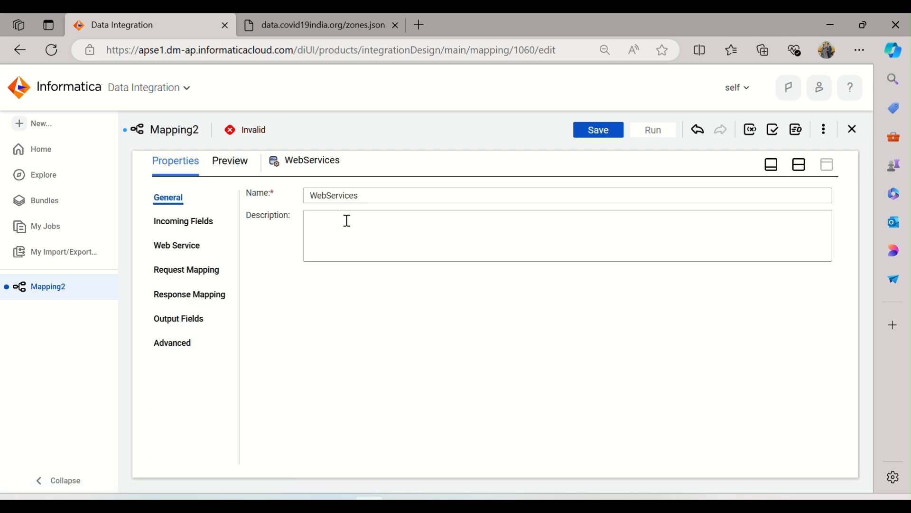
click(208, 226)
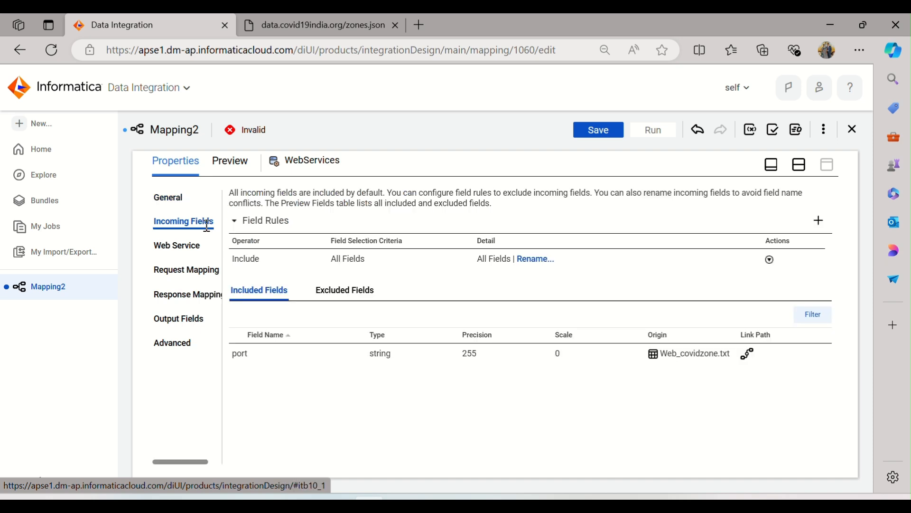
click(189, 251)
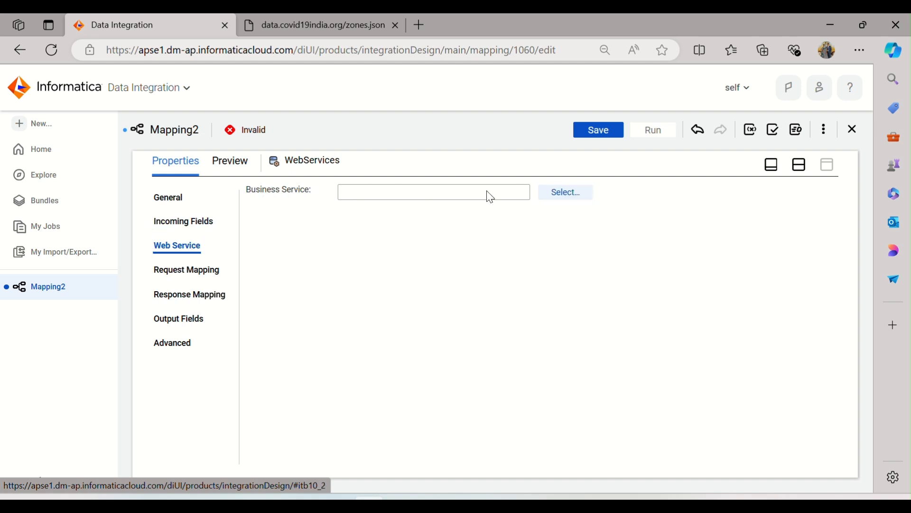
click(562, 198)
click(177, 260)
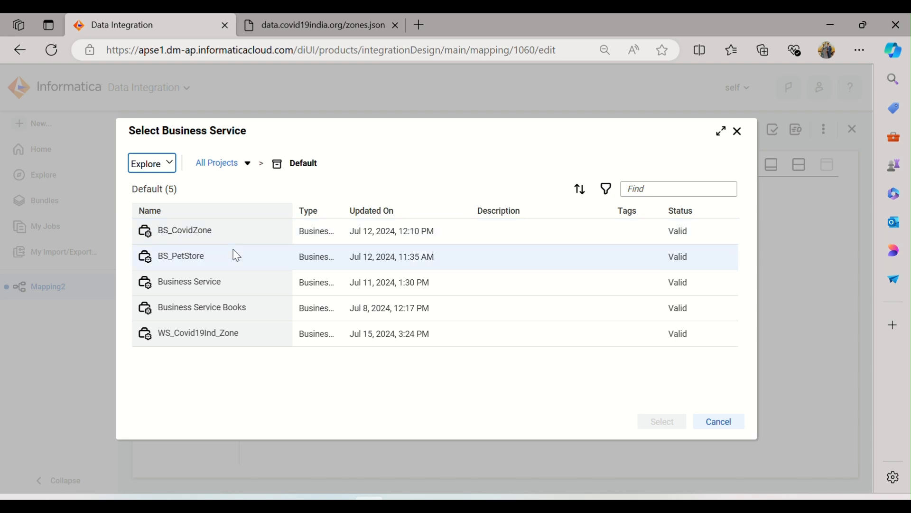
click(182, 338)
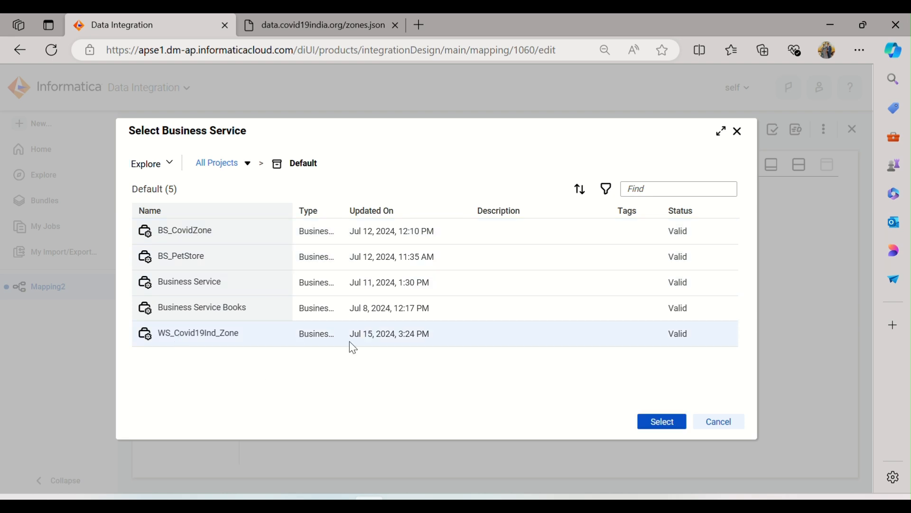
click(661, 421)
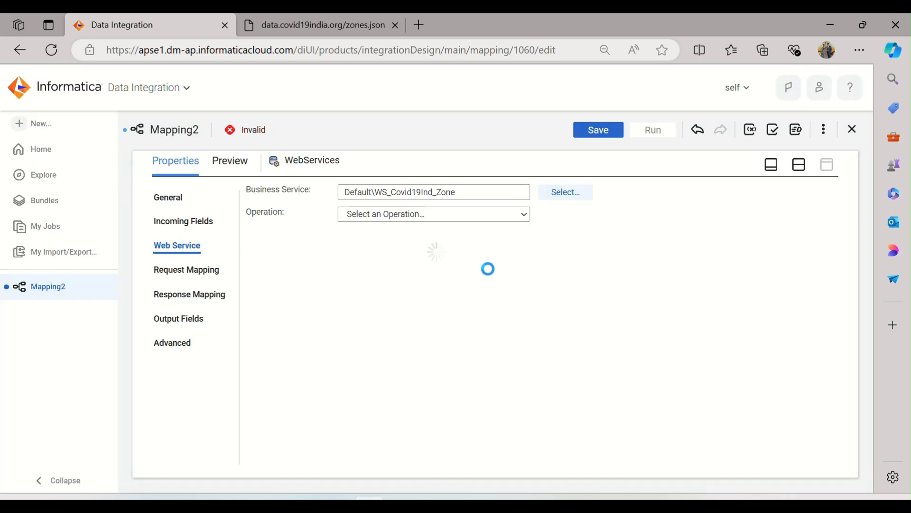
click(495, 211)
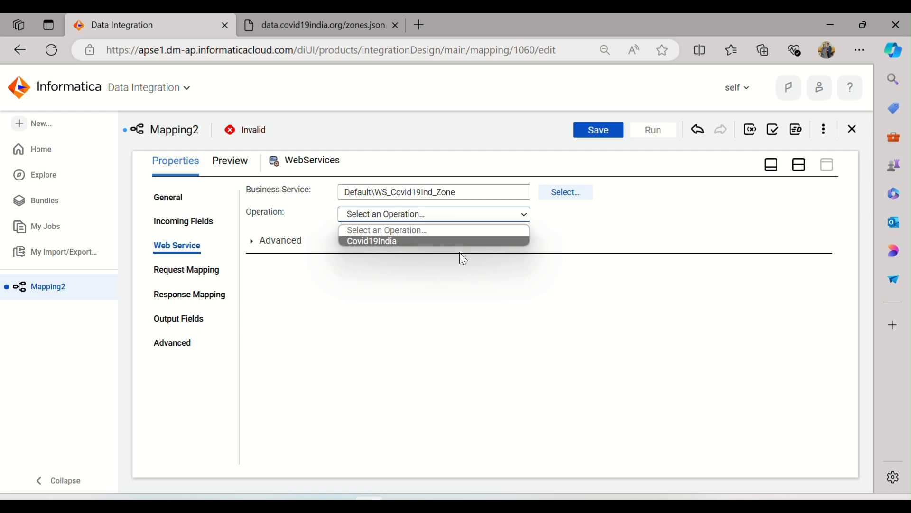
click(419, 241)
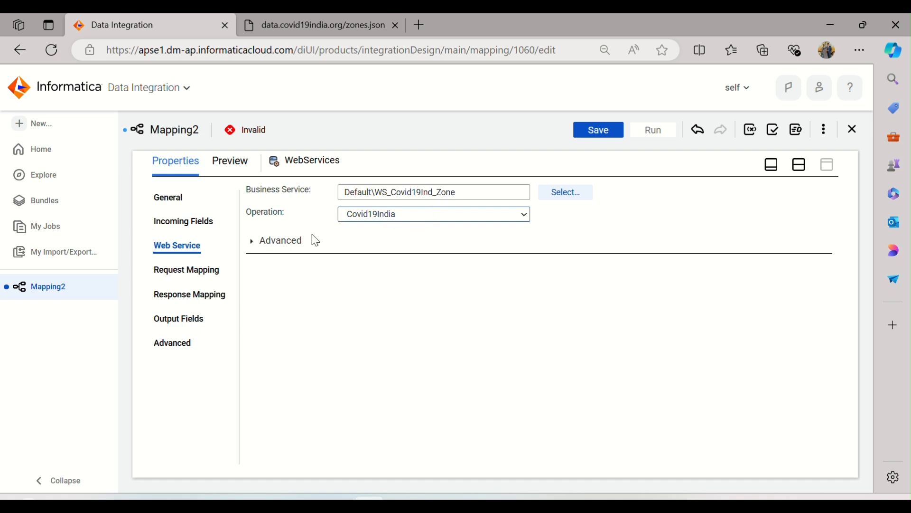
Map the source port field to Request_Port, and map all elements under the response root to output fields
click(199, 276)
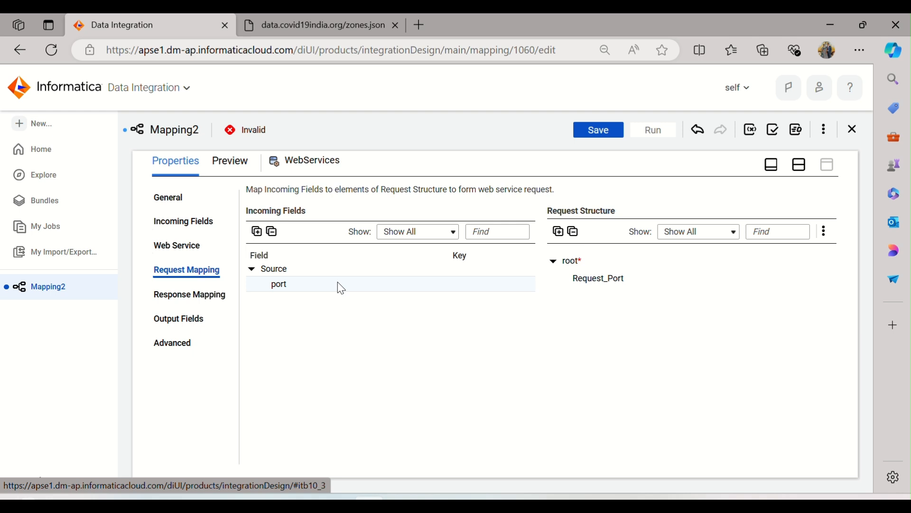
drag(341, 288, 726, 279)
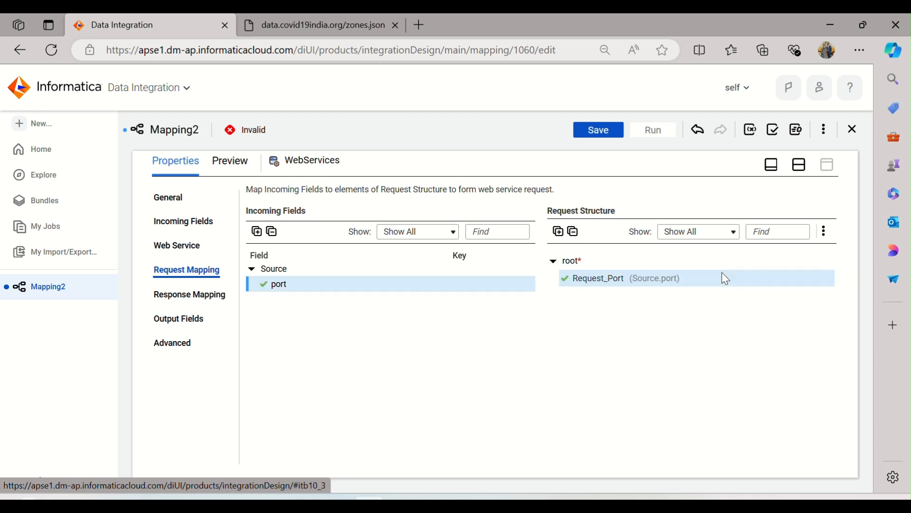
click(189, 295)
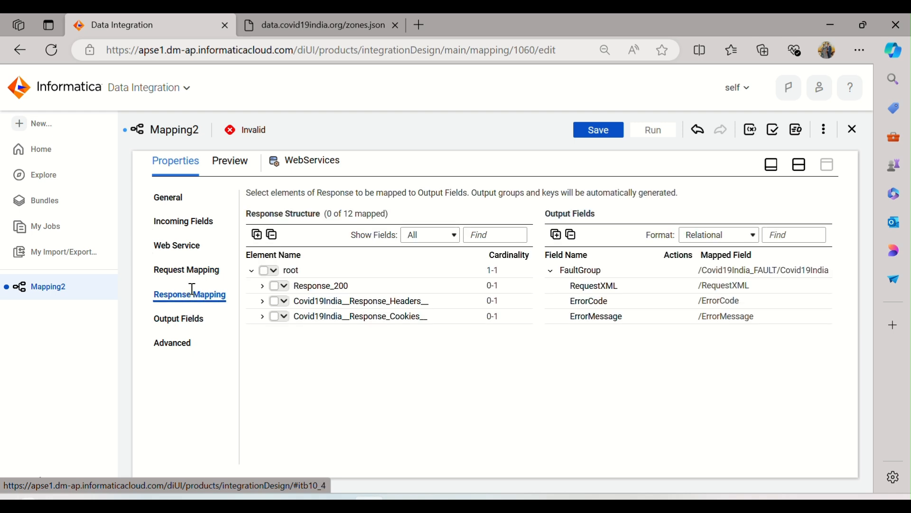
click(274, 270)
click(285, 293)
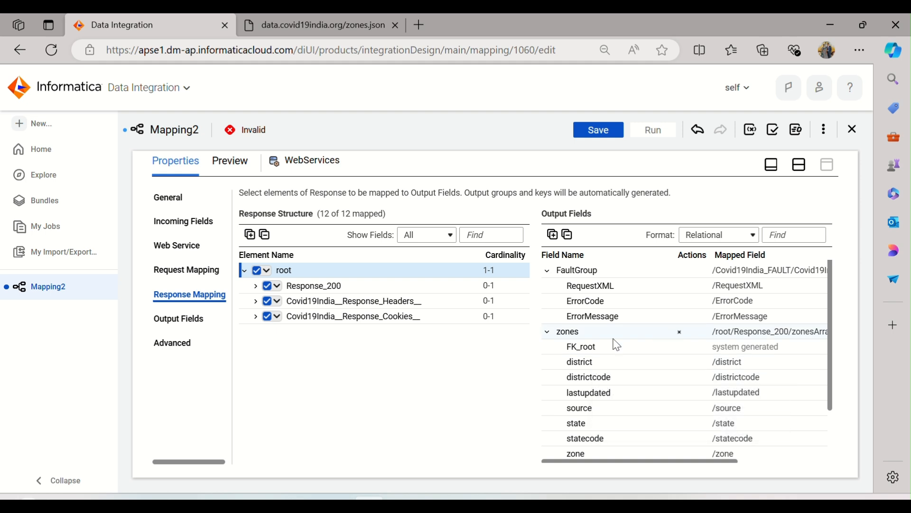
Review the WebServices transformation's output fields in the zones group, including their data types
click(194, 318)
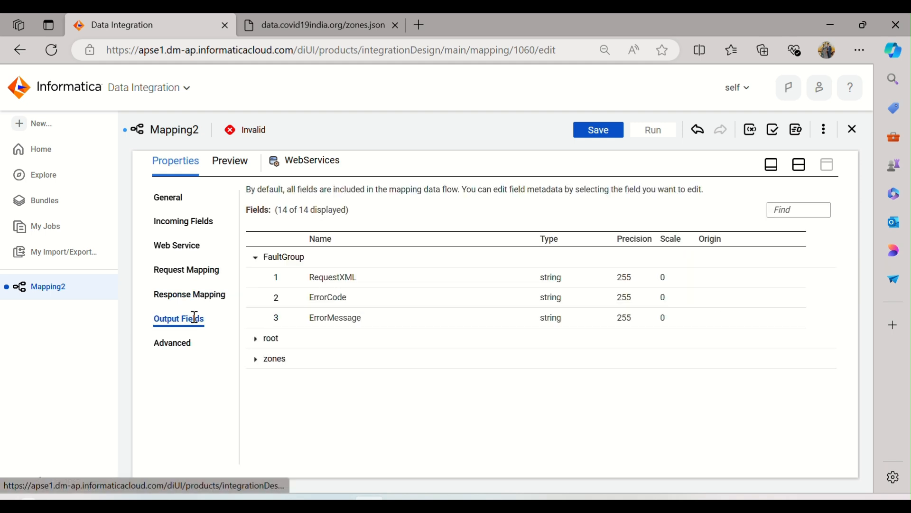
click(254, 360)
scroll(417, 321, down, 2)
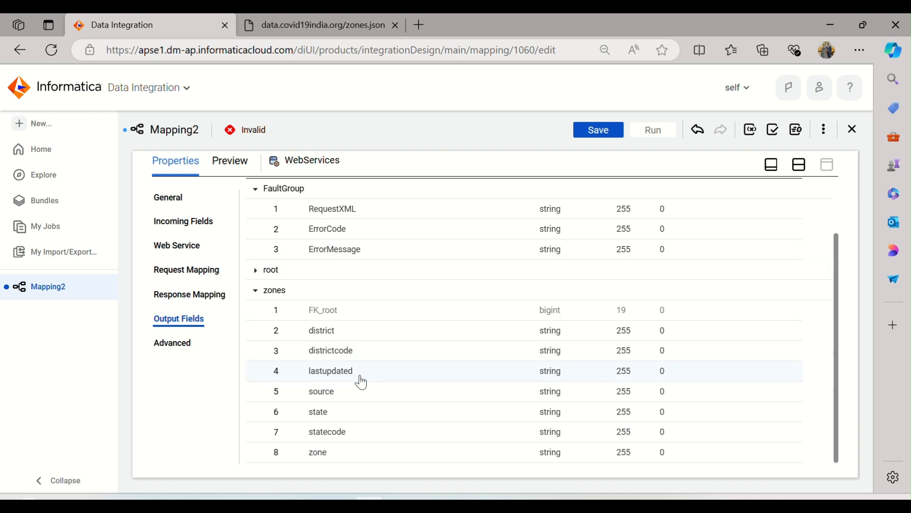
Examine the day, month and year format of the lastupdated values in zones.json, and return to the mapping
click(312, 27)
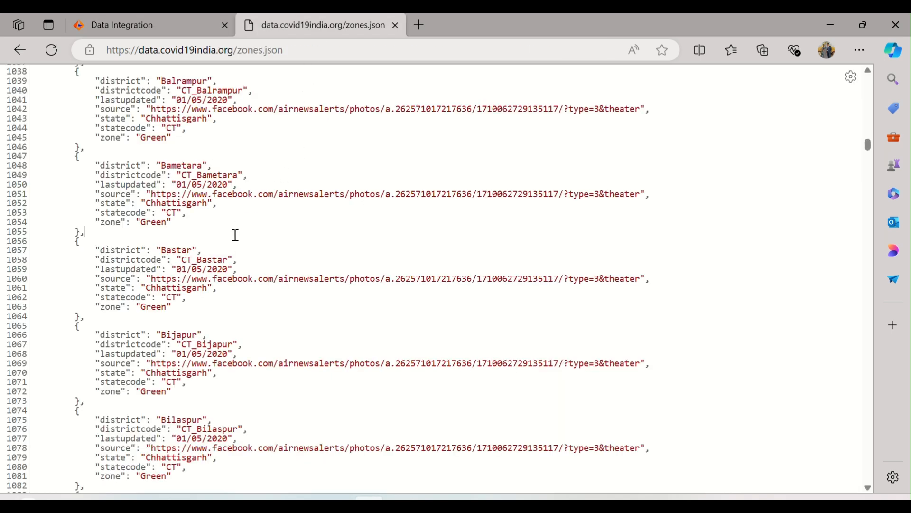
drag(98, 185, 234, 189)
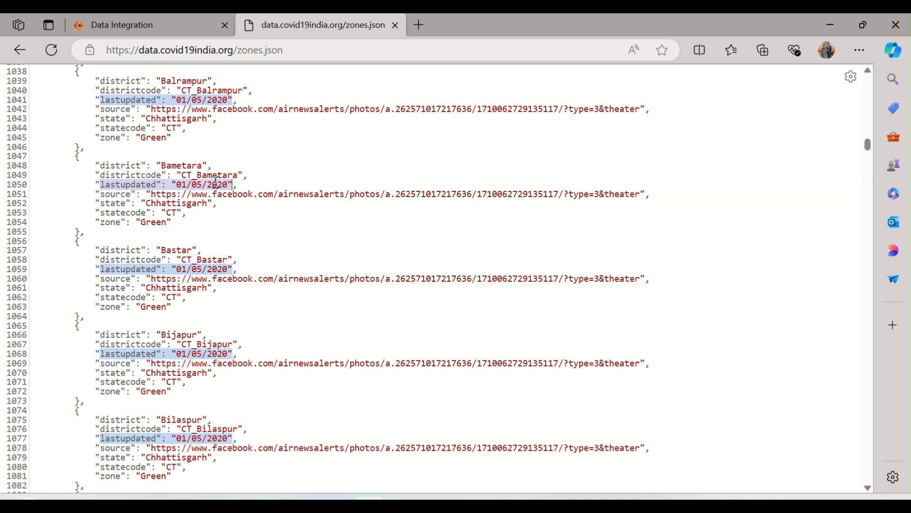
drag(185, 187, 175, 186)
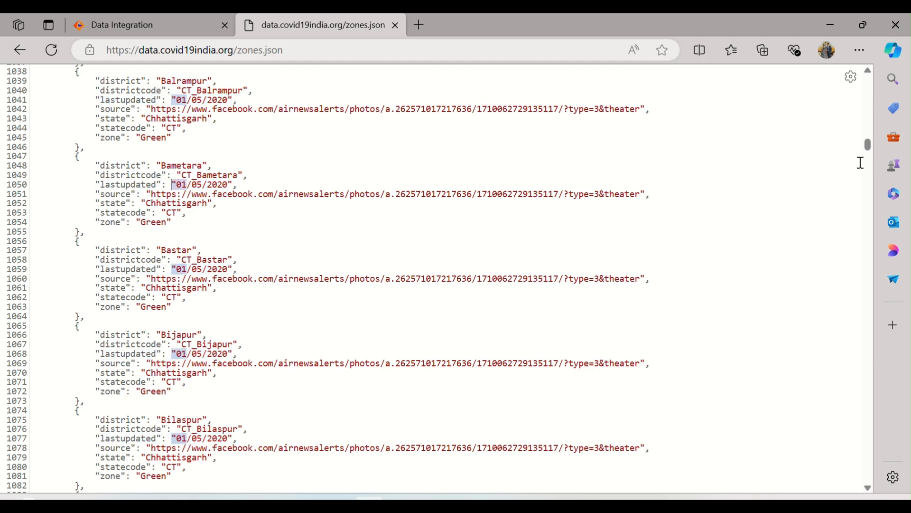
drag(866, 143, 871, 167)
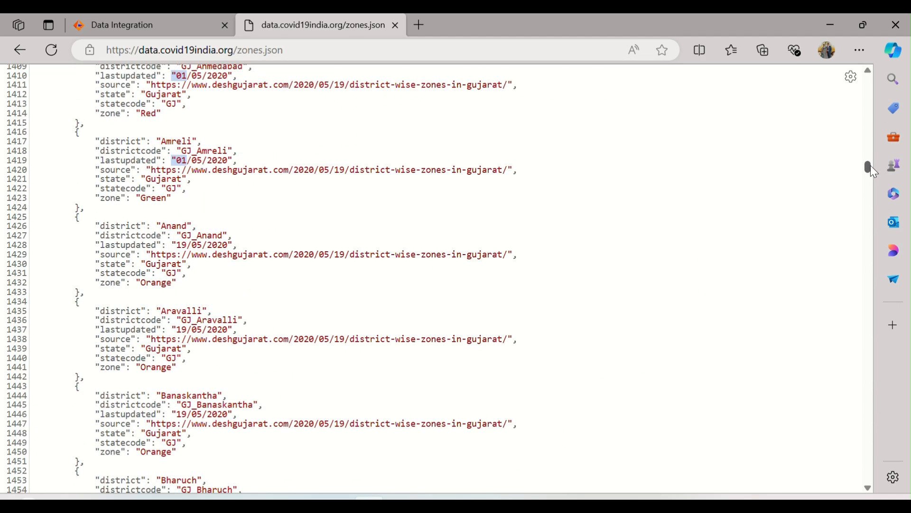
mouse_move(176, 330)
mouse_down()
mouse_move(235, 338)
mouse_move(177, 328)
mouse_up()
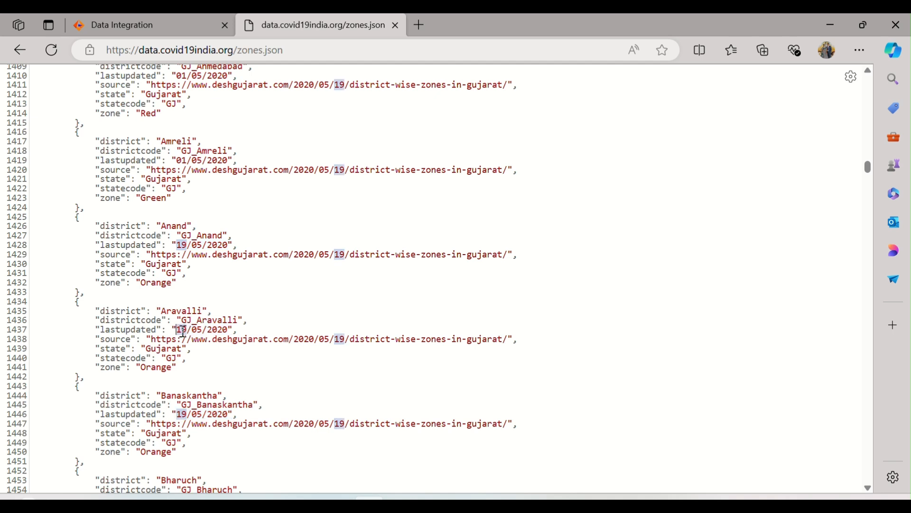
click(204, 331)
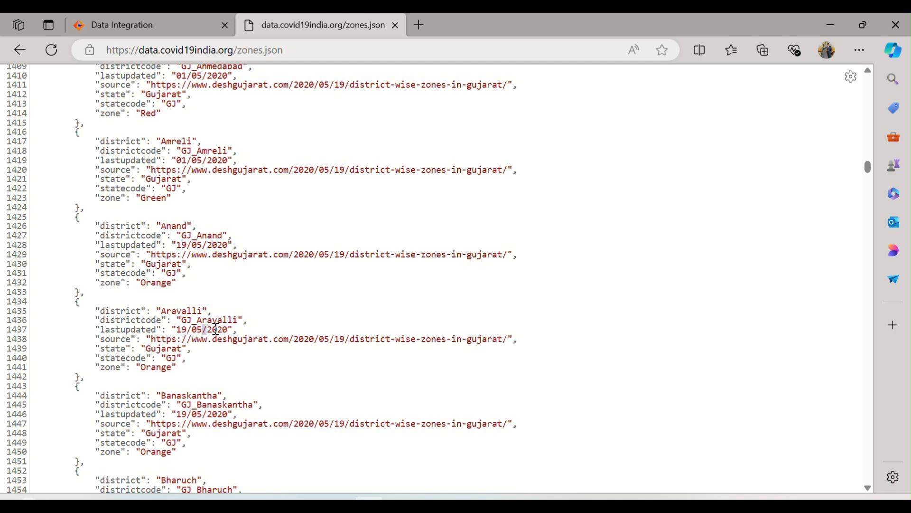
double_click(199, 329)
double_click(216, 328)
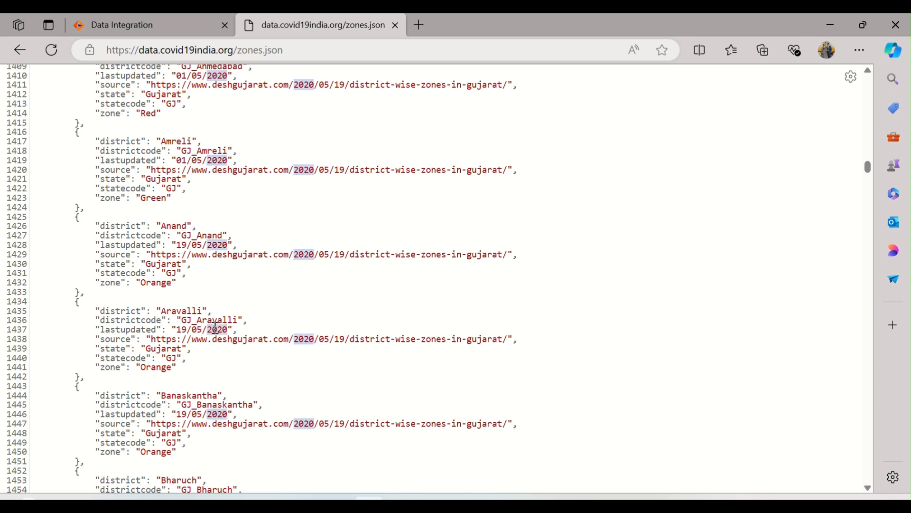
key(alt+Tab)
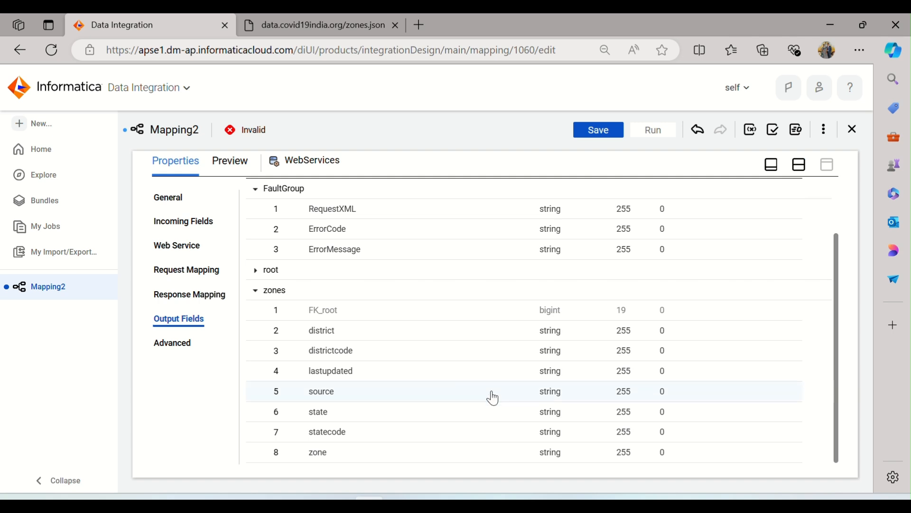
Check the data types available for the lastupdated output field and review the WebServices transformation's advanced settings
click(560, 374)
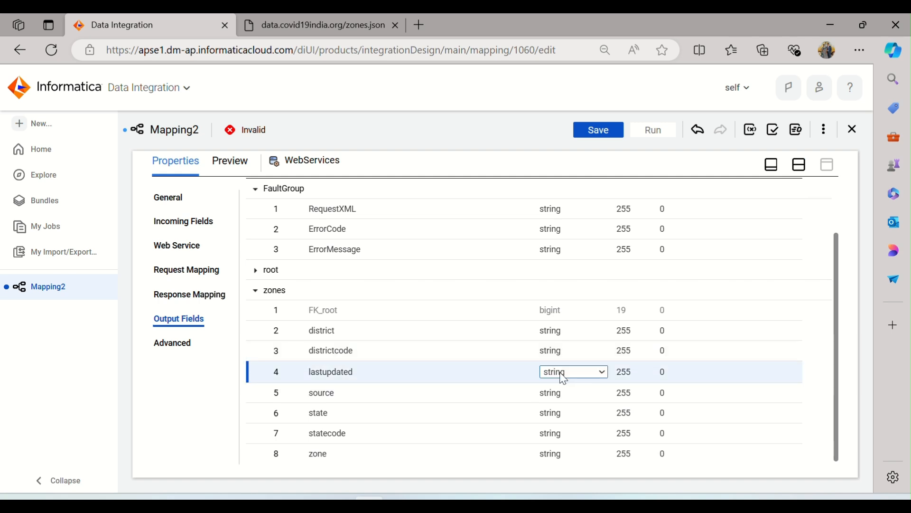
click(593, 378)
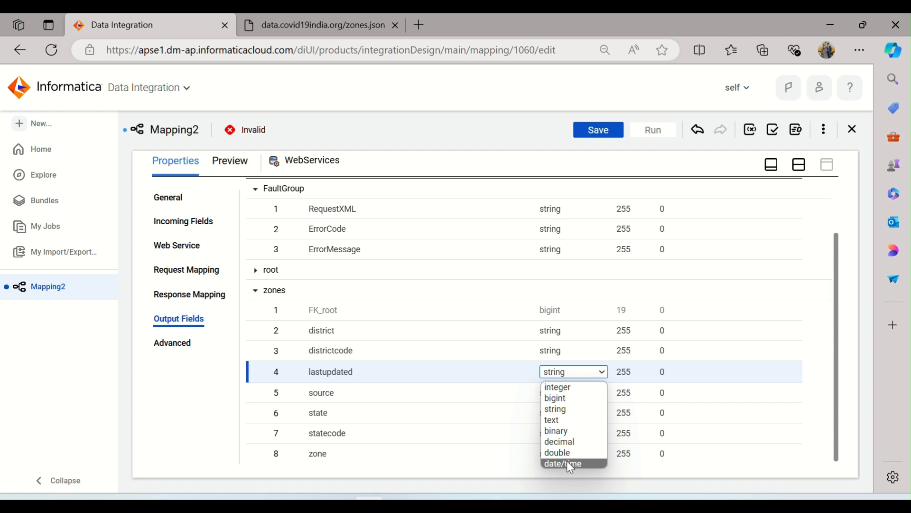
click(761, 280)
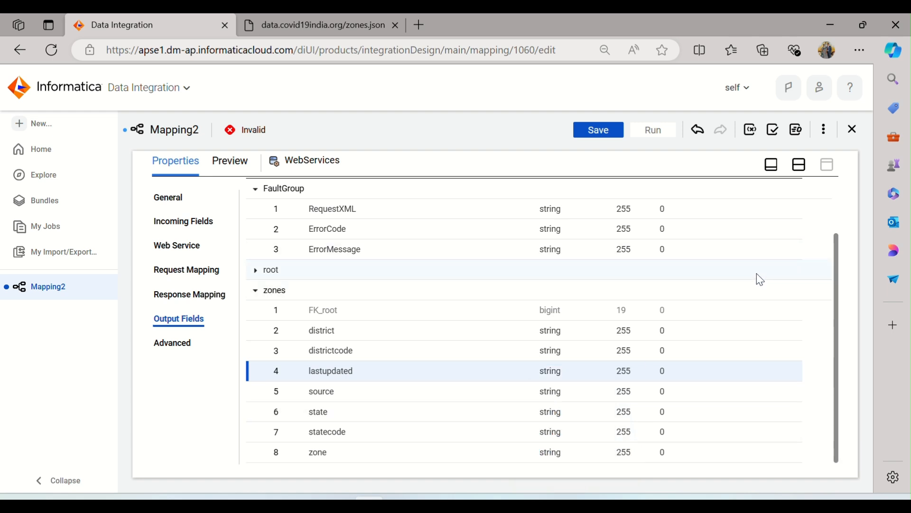
click(761, 280)
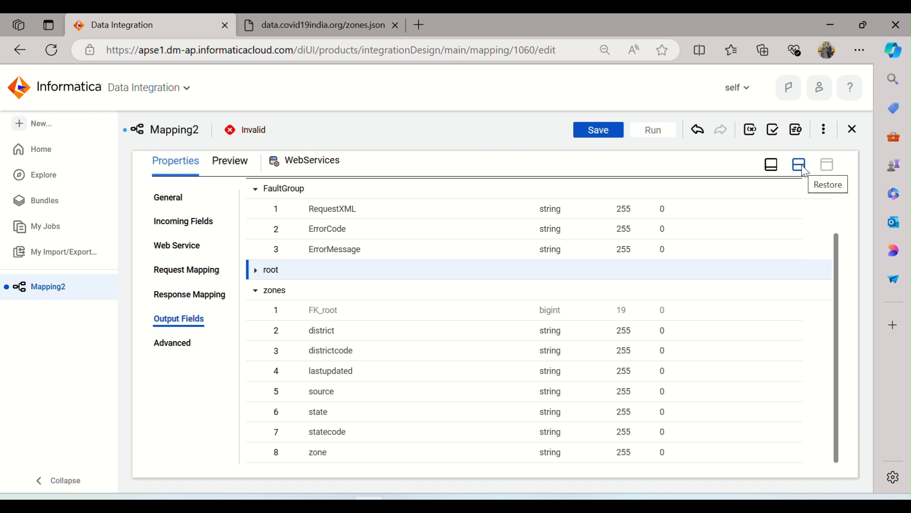
click(185, 343)
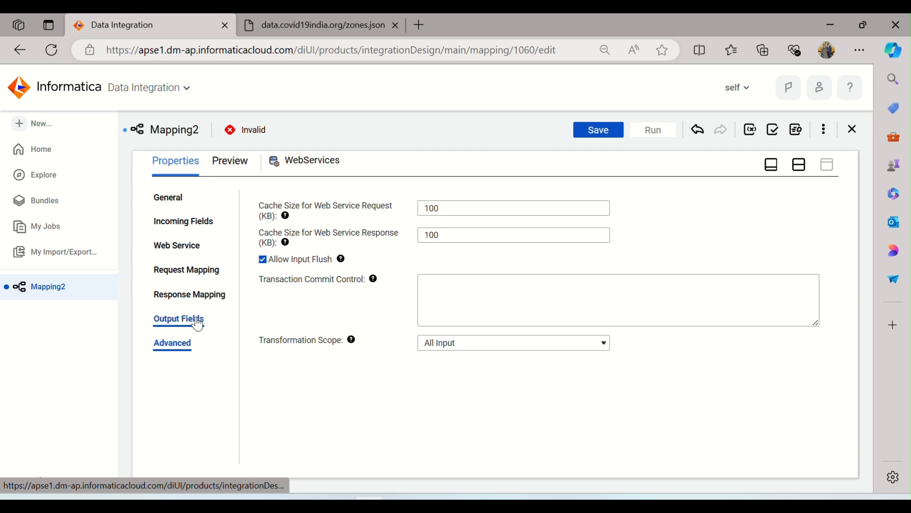
click(199, 325)
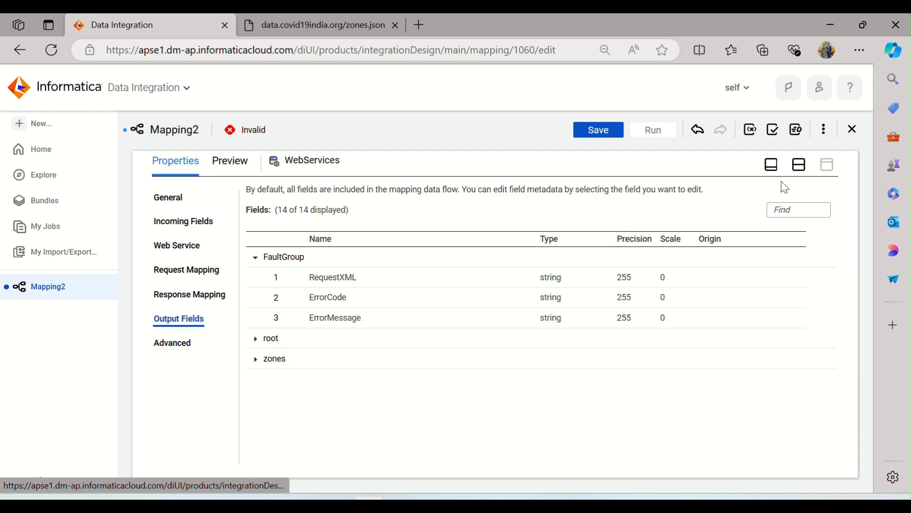
Move the Target transformation away to make room and add an Expression transformation between WebServices and Target
click(804, 172)
drag(660, 244, 698, 235)
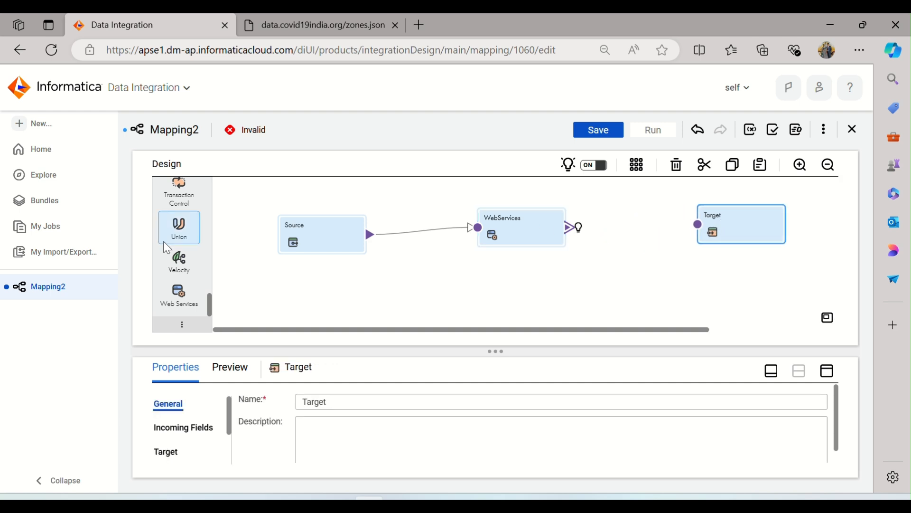
scroll(180, 235, up, 10)
scroll(204, 221, down, 3)
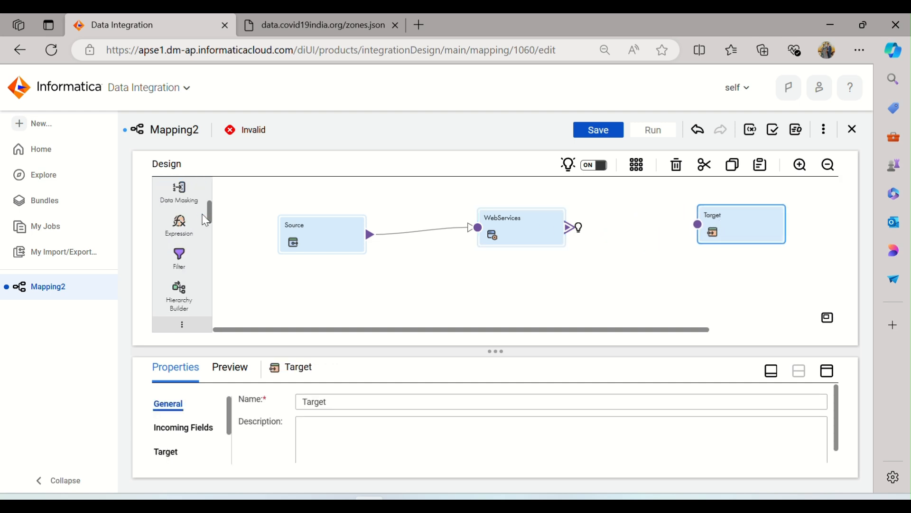
drag(180, 225, 699, 233)
drag(456, 239, 498, 236)
Connect the zones output group of the WebServices transformation to the Expression transformation
drag(405, 231, 480, 239)
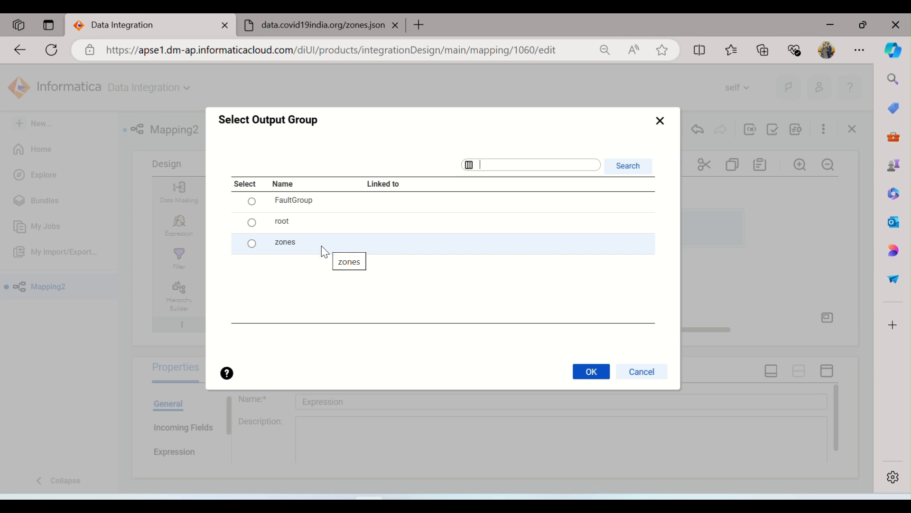
click(252, 243)
click(589, 373)
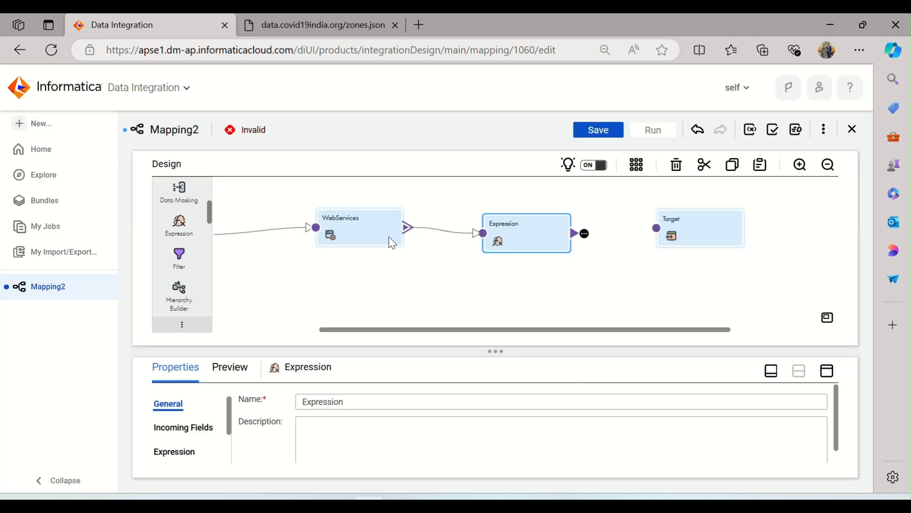
Examine the FaultGroup, root and zones groups in the WebServices transformation's output fields
click(377, 229)
click(829, 371)
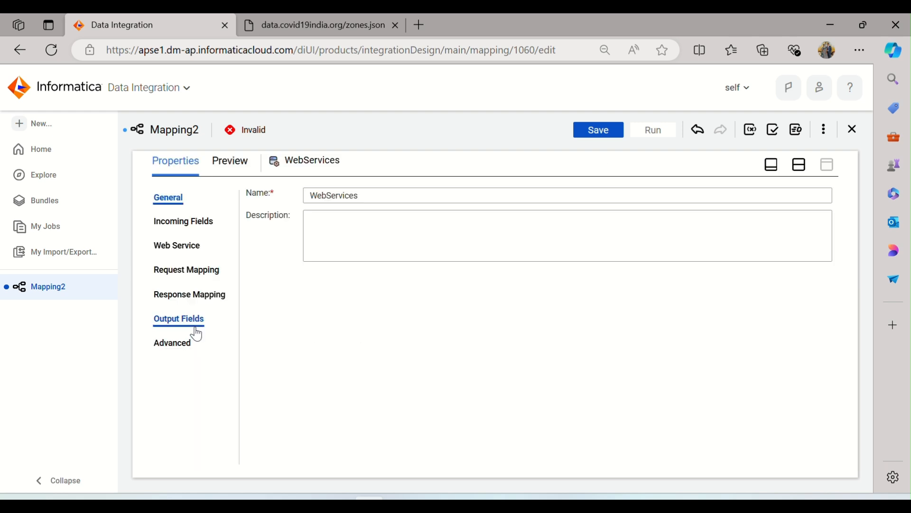
click(184, 326)
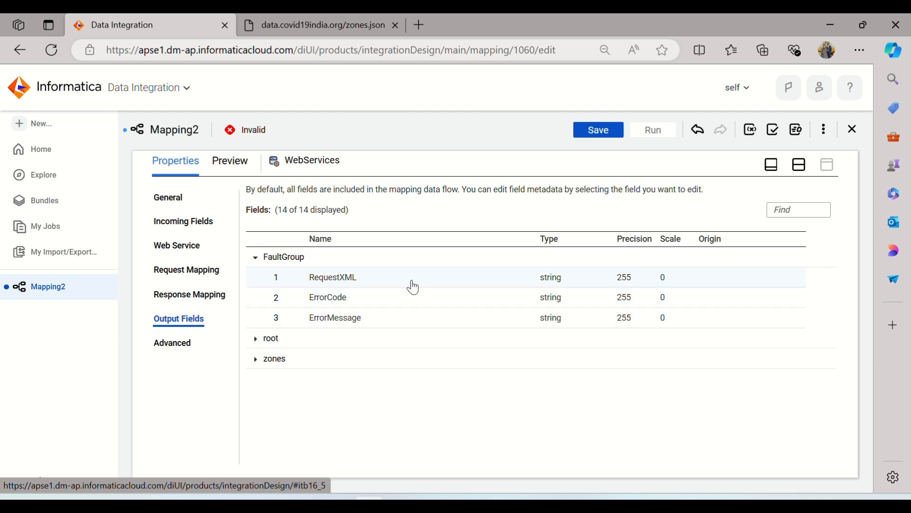
click(257, 339)
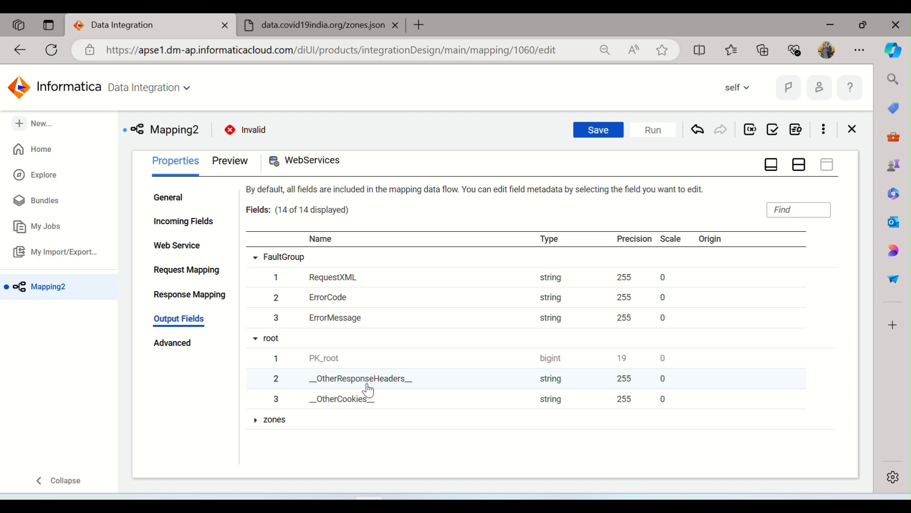
click(256, 338)
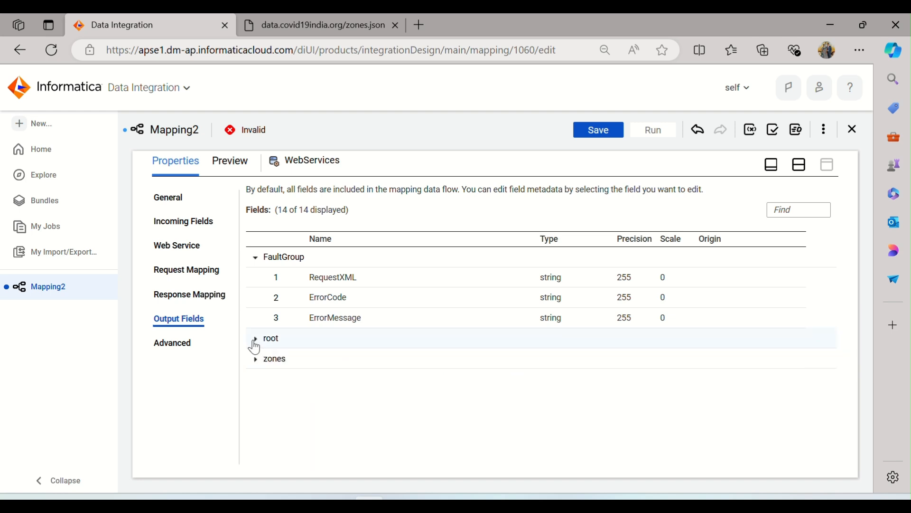
click(255, 257)
click(256, 303)
scroll(356, 351, down, 1)
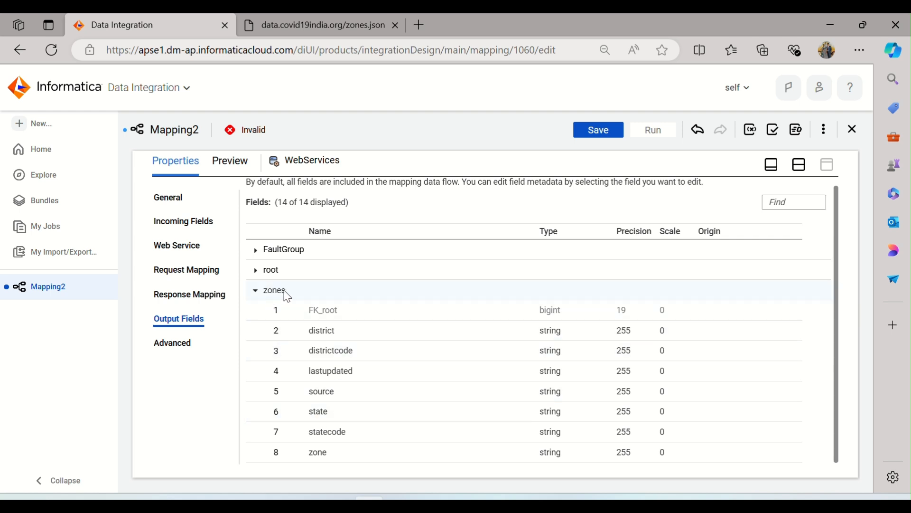
click(799, 166)
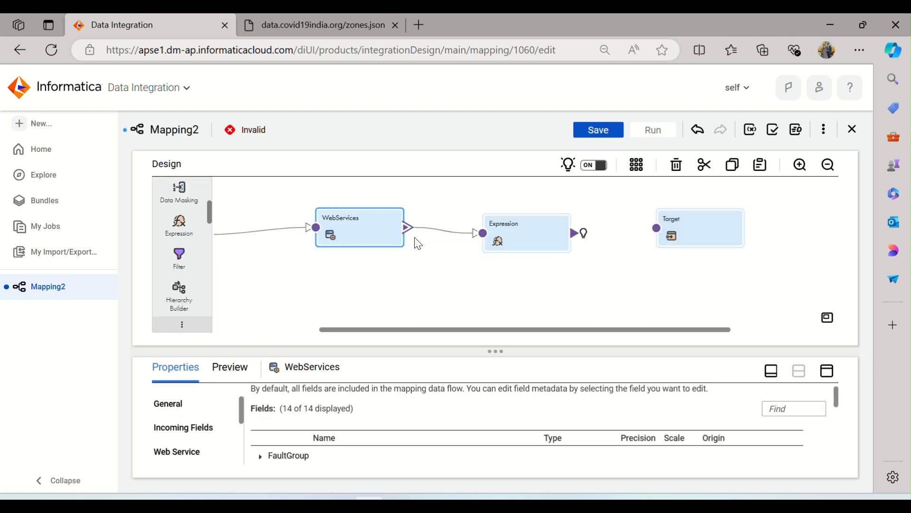
Delete the link between WebServices and Expression, and reconnect them using the zones output group
drag(459, 218, 453, 273)
key(Delete)
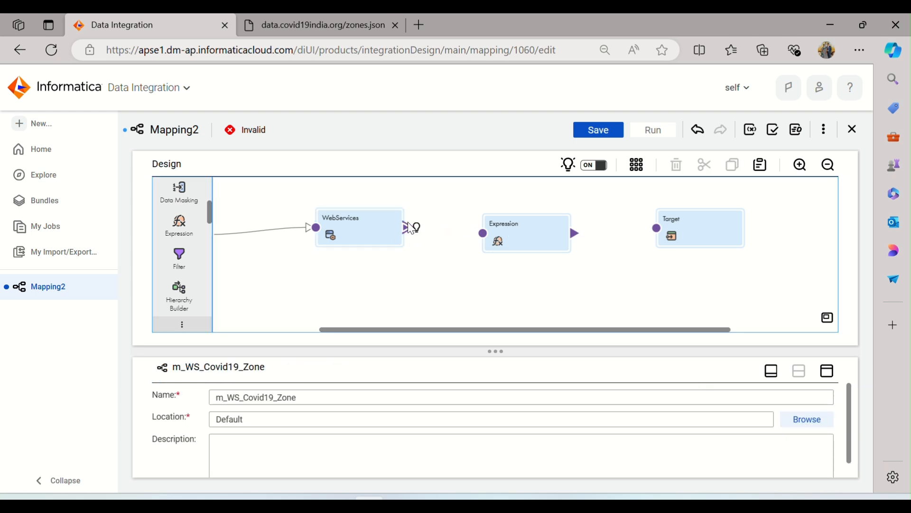
drag(411, 236, 488, 244)
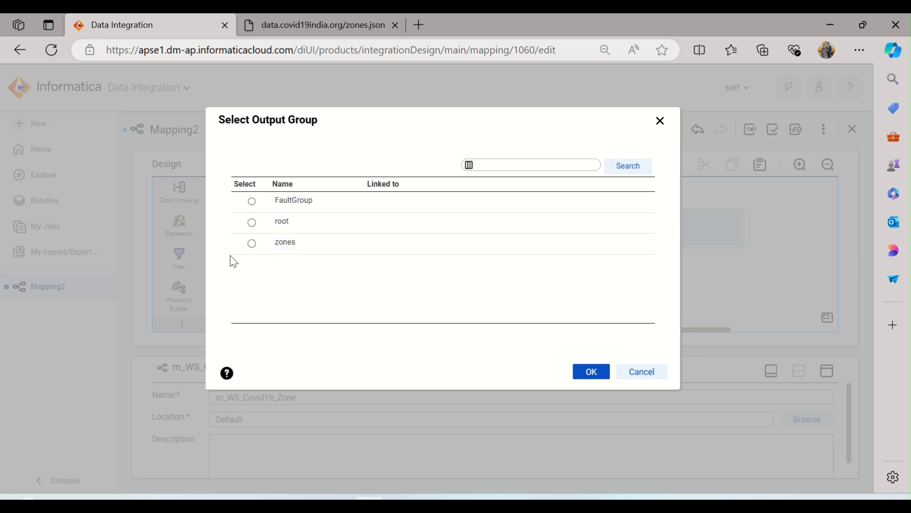
click(269, 245)
click(590, 373)
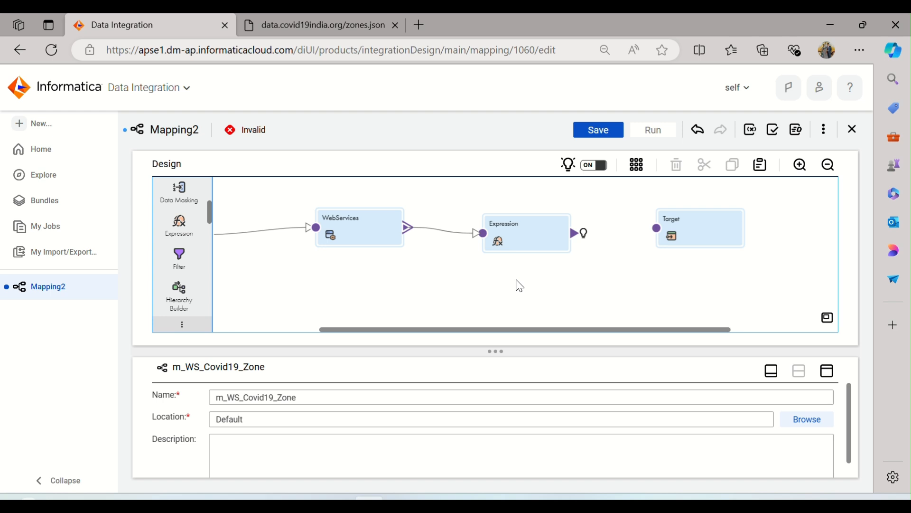
Review the Expression transformation's incoming fields, checking the type of lastupdated
click(500, 239)
click(830, 375)
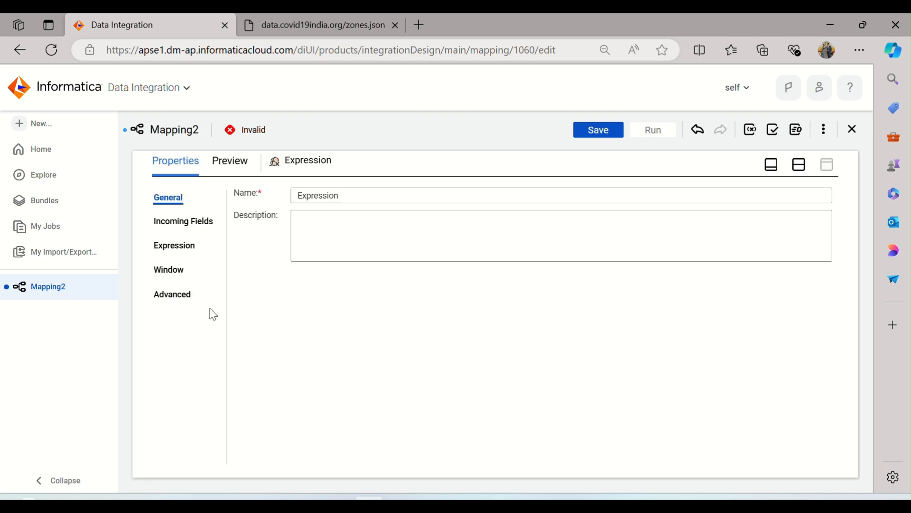
click(174, 222)
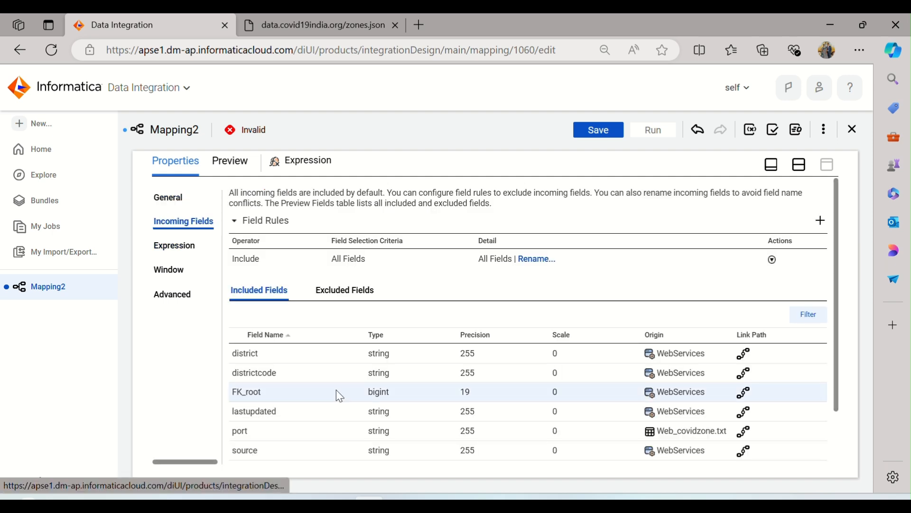
scroll(338, 389, down, 2)
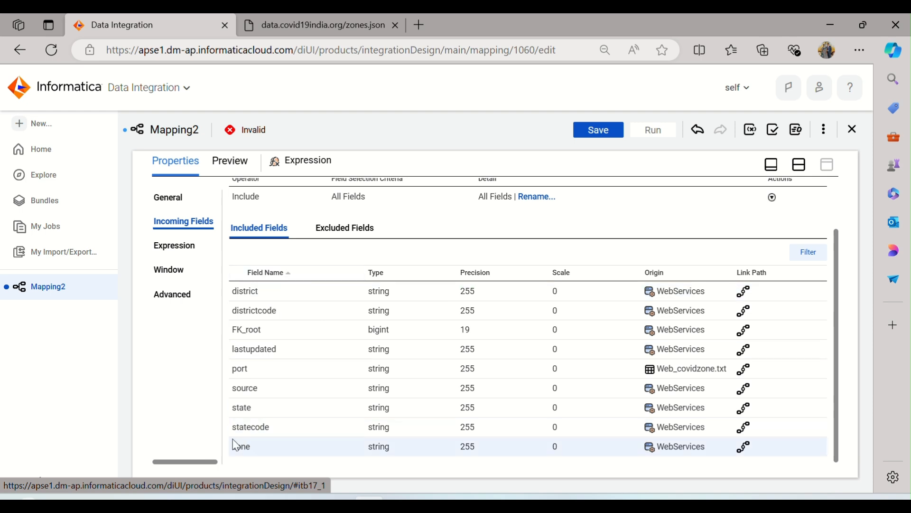
drag(282, 350, 232, 352)
click(279, 353)
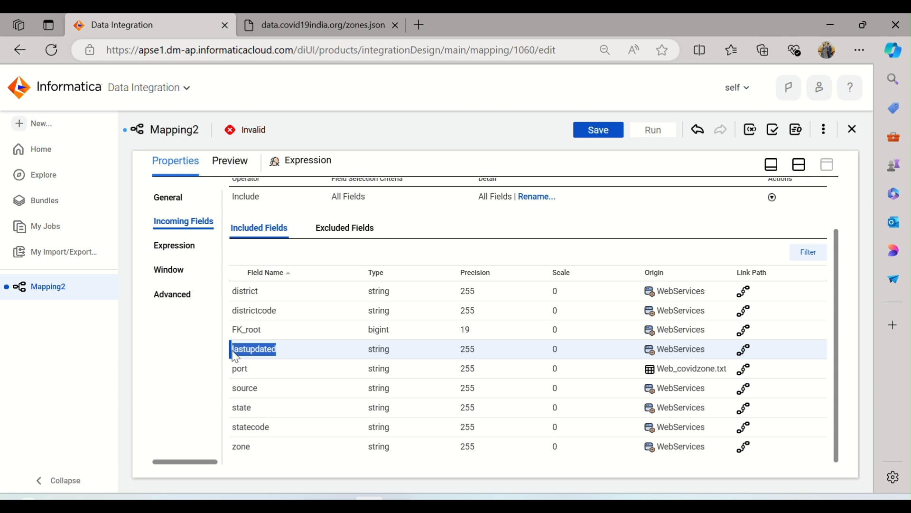
Add an output field named o_lastupdated with type date/time to the Expression transformation
click(183, 249)
click(779, 234)
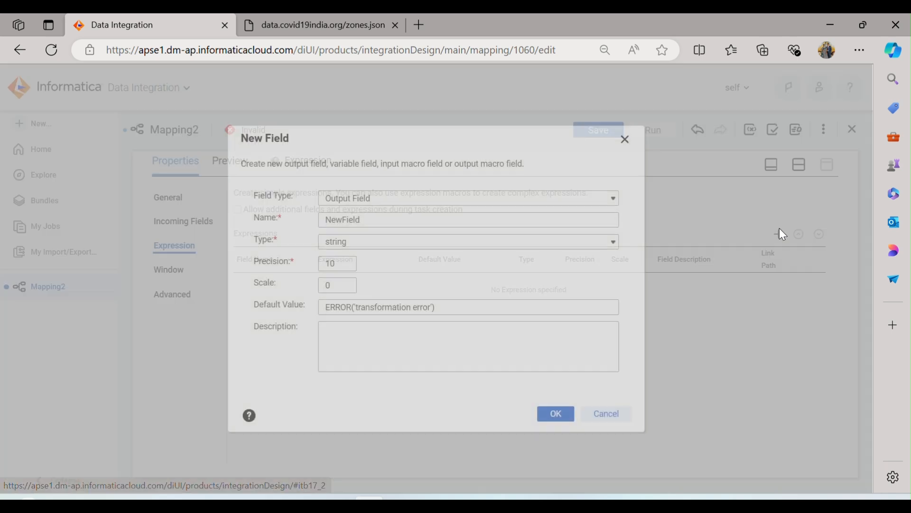
double_click(368, 220)
text(o)
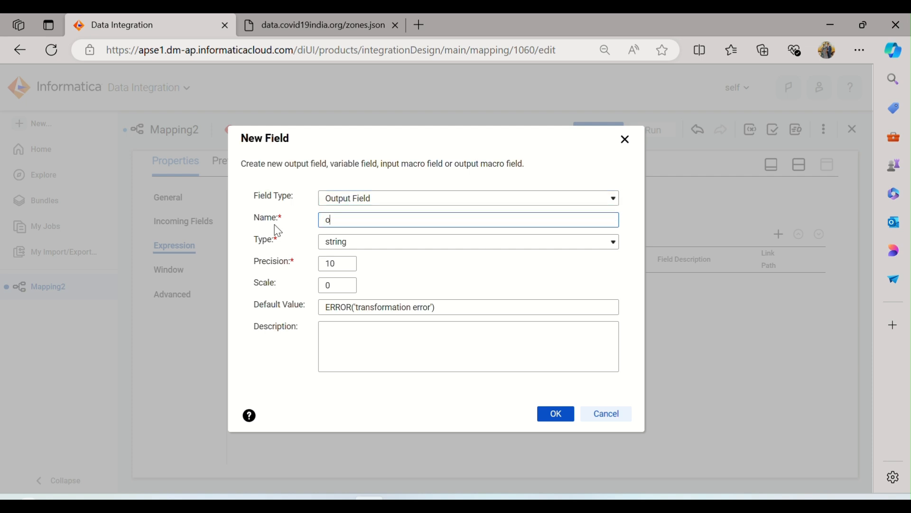
text(_lastupdated)
click(365, 246)
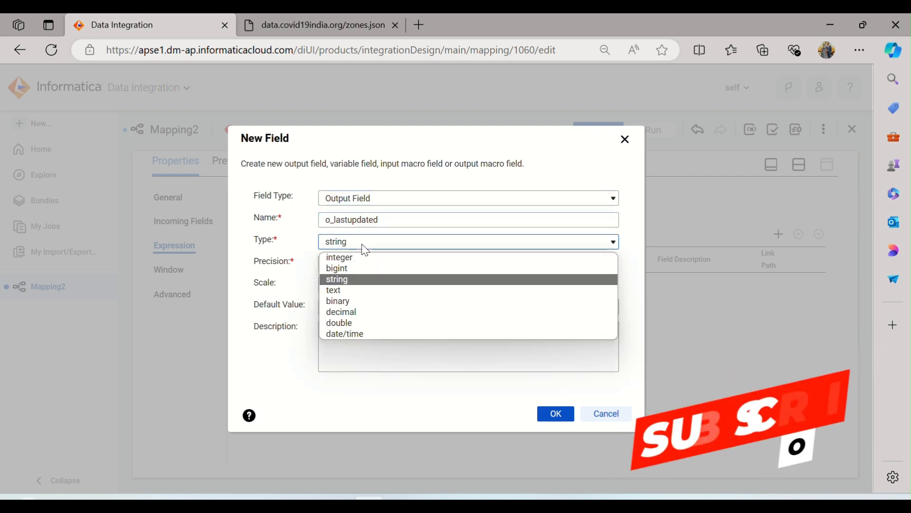
click(351, 334)
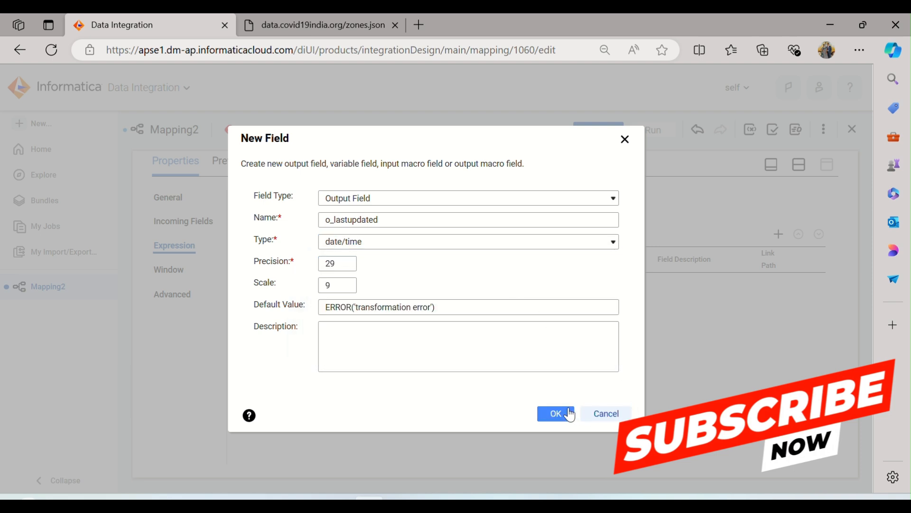
click(571, 414)
Define the o_lastupdated expression as TO_DATE(lastupdated,'DD/MM/YYYY') and validate it
click(333, 286)
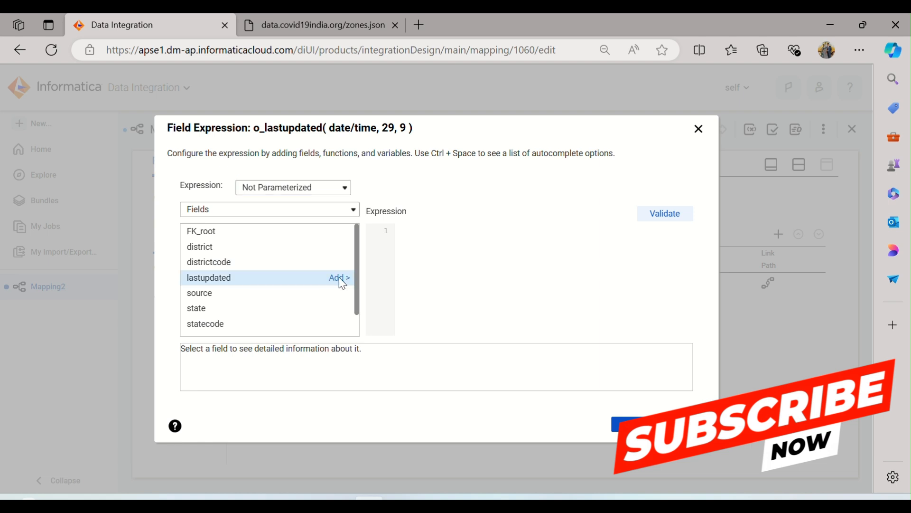
click(333, 280)
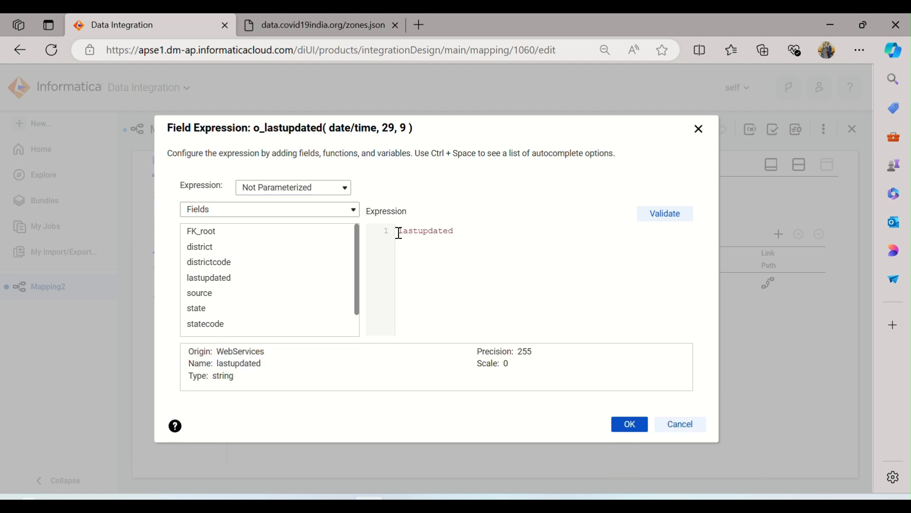
text(TO_DATE()
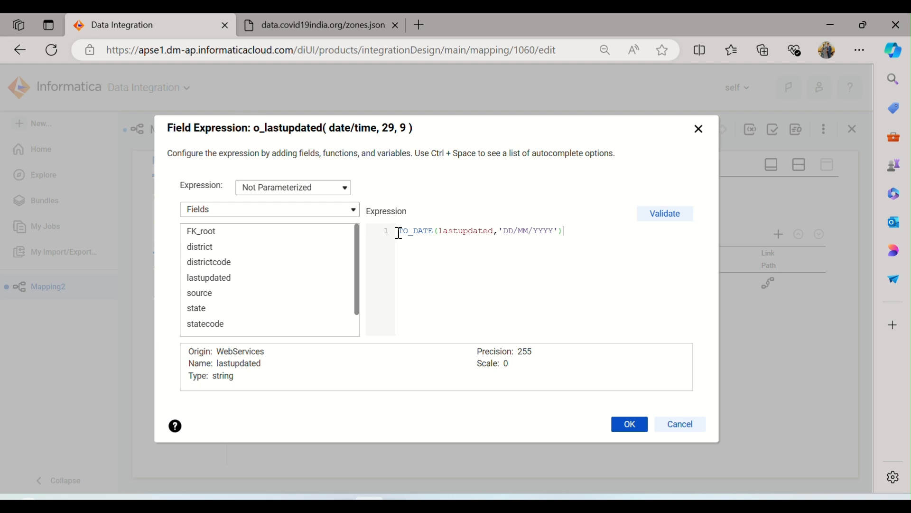
click(662, 221)
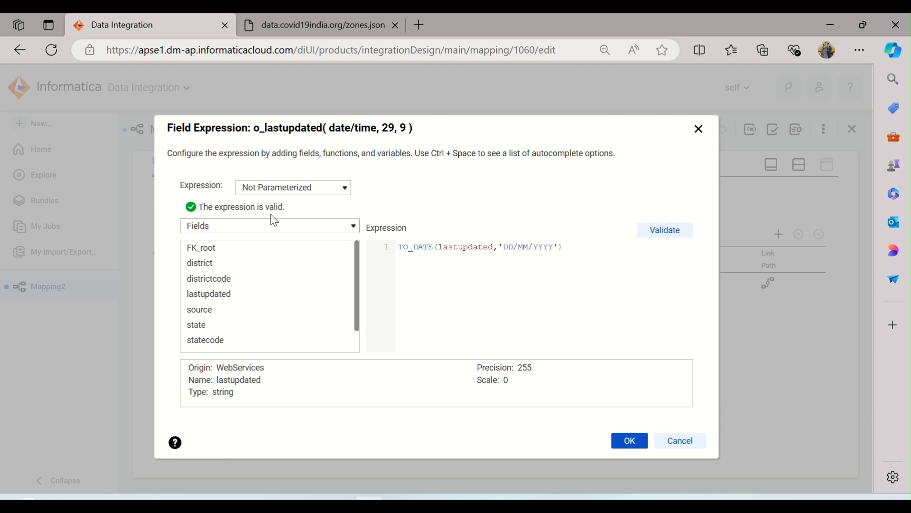
click(630, 442)
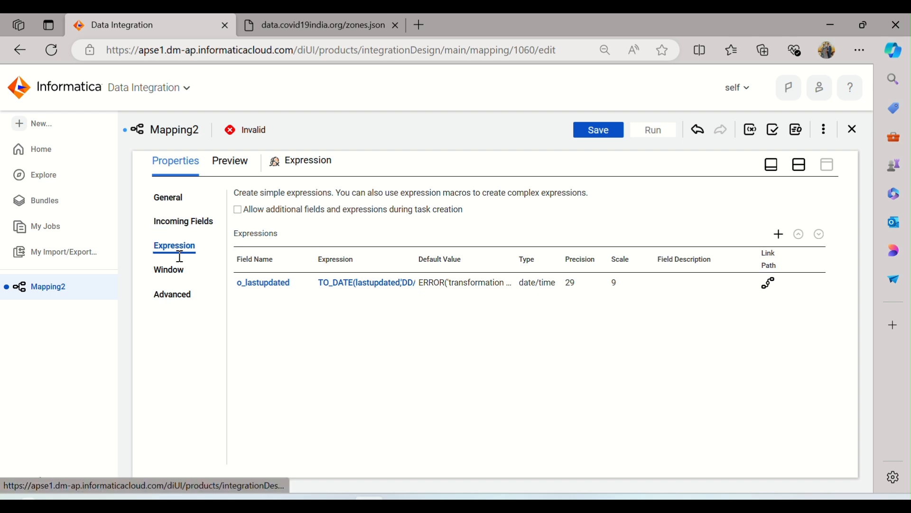
Connect the Expression transformation to the Target transformation and review the Expression's output field
click(800, 166)
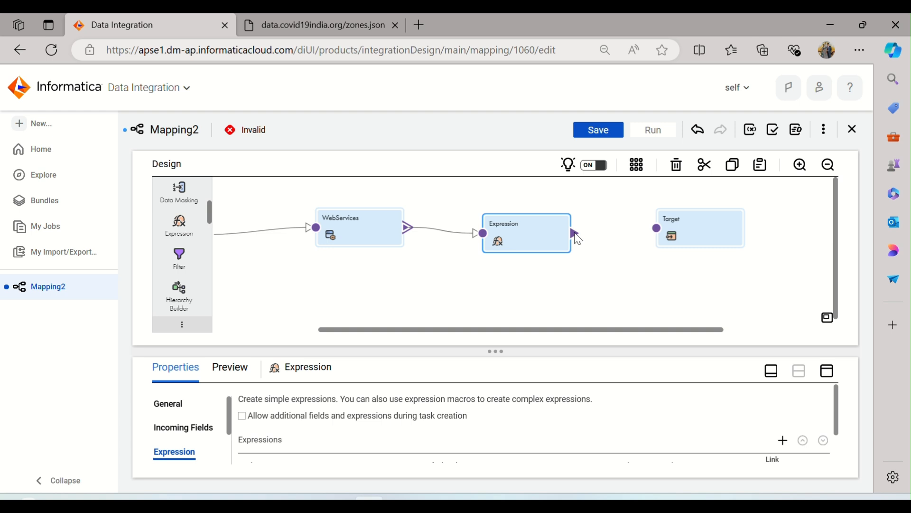
drag(577, 234, 658, 233)
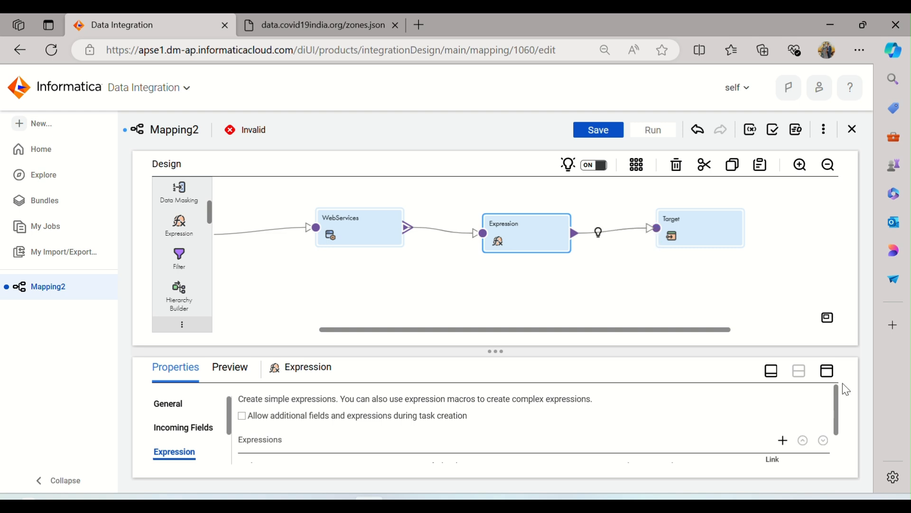
click(829, 372)
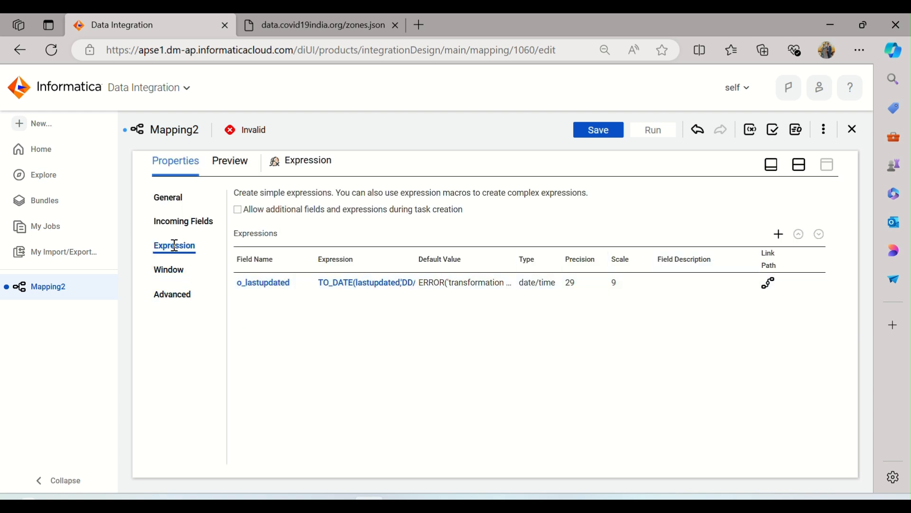
click(801, 166)
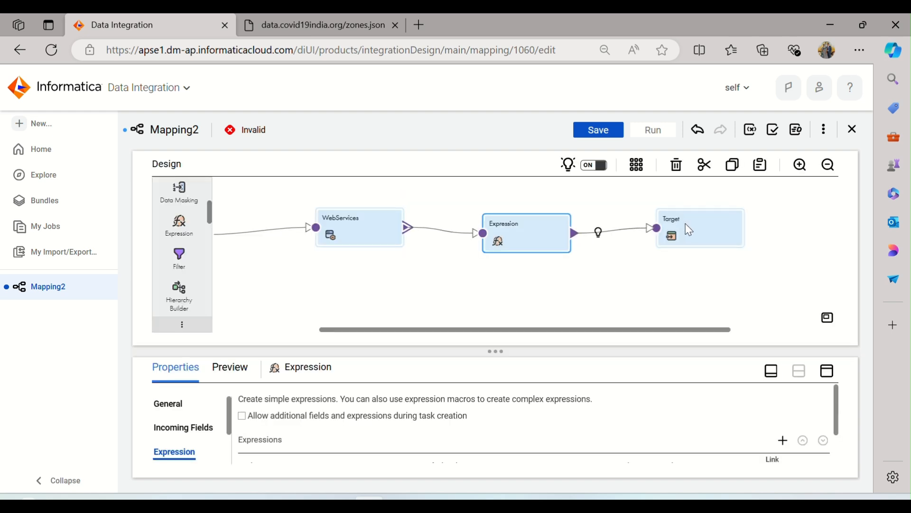
Compare the data types of lastupdated and o_lastupdated among the Target transformation's incoming fields
click(687, 232)
click(826, 373)
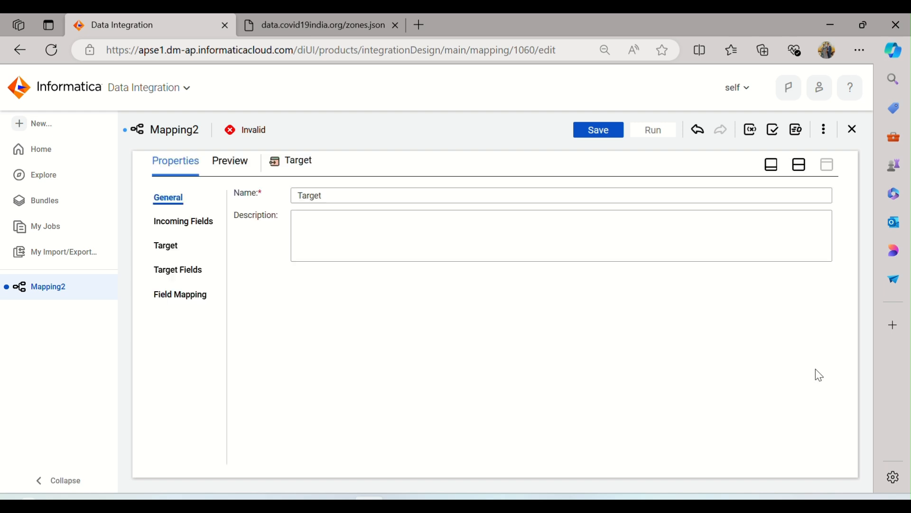
click(180, 222)
scroll(301, 327, down, 3)
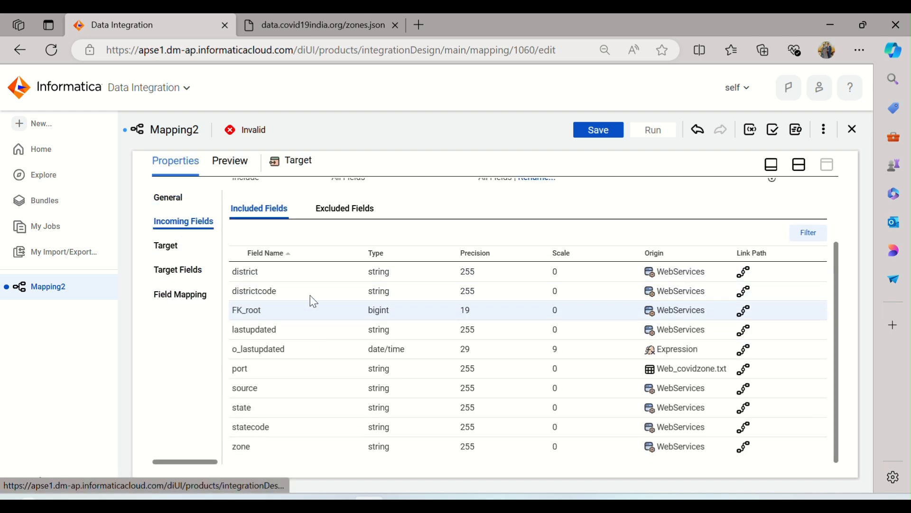
click(249, 338)
click(263, 351)
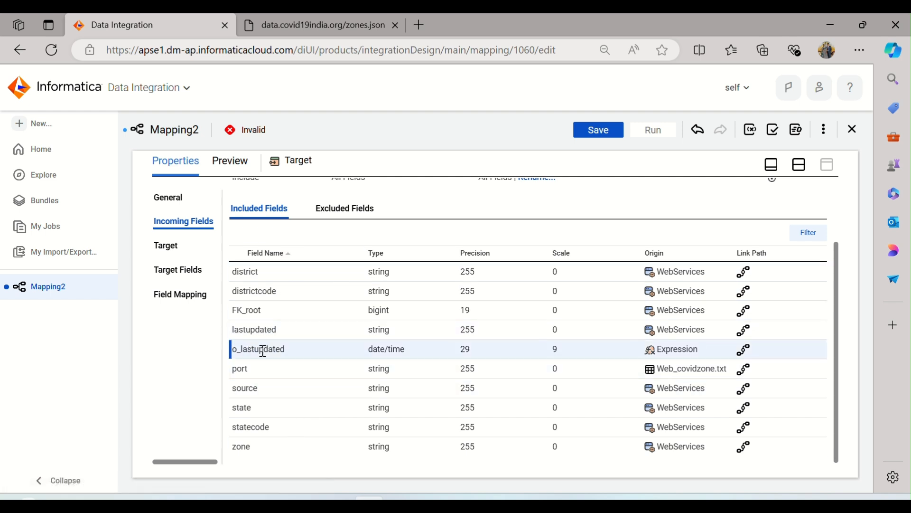
click(396, 334)
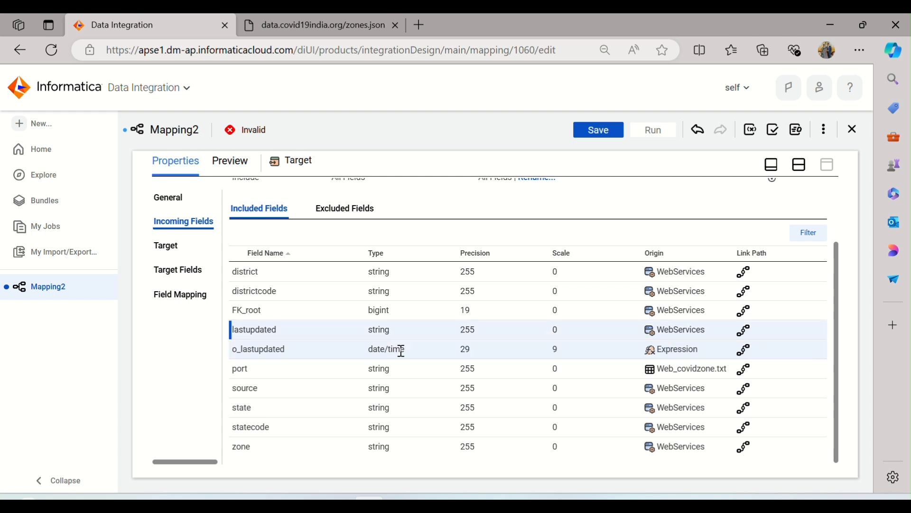
click(401, 351)
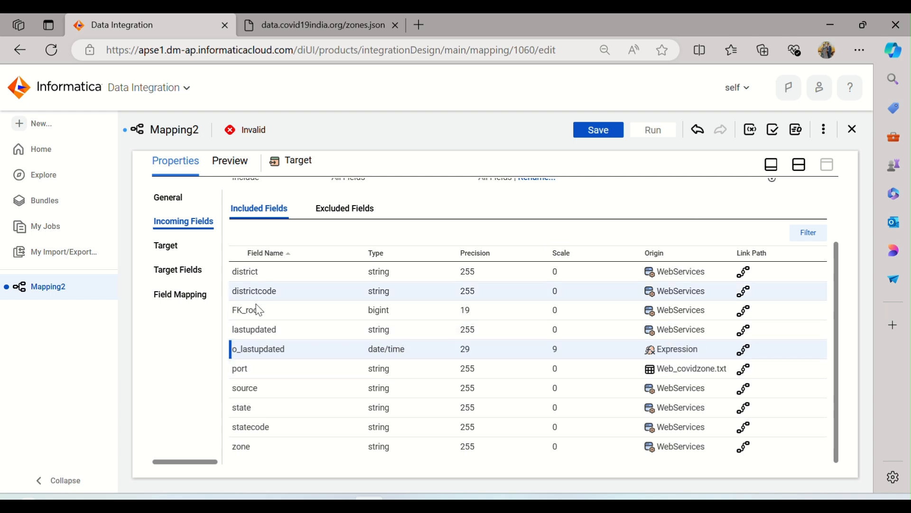
Check the Target's object settings and target fields, and map o_lastupdated to the LASTUPDATED target field
click(172, 245)
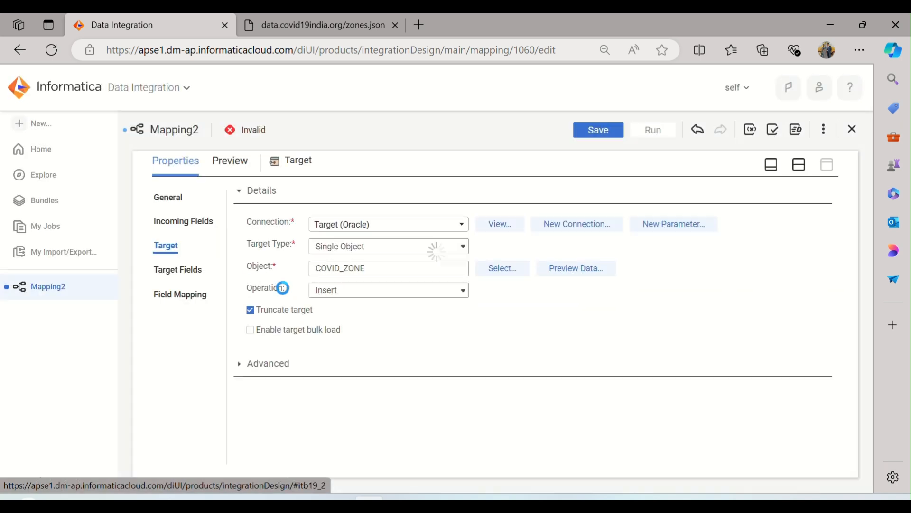
click(196, 270)
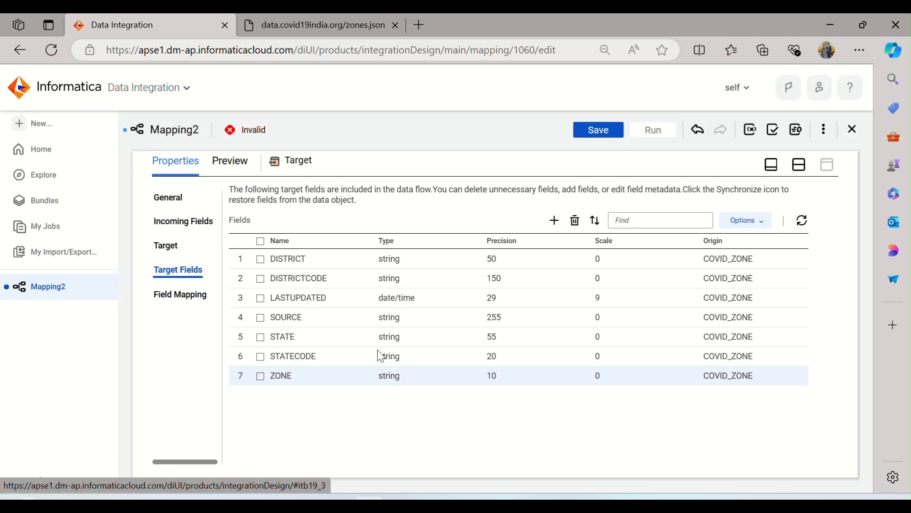
click(195, 299)
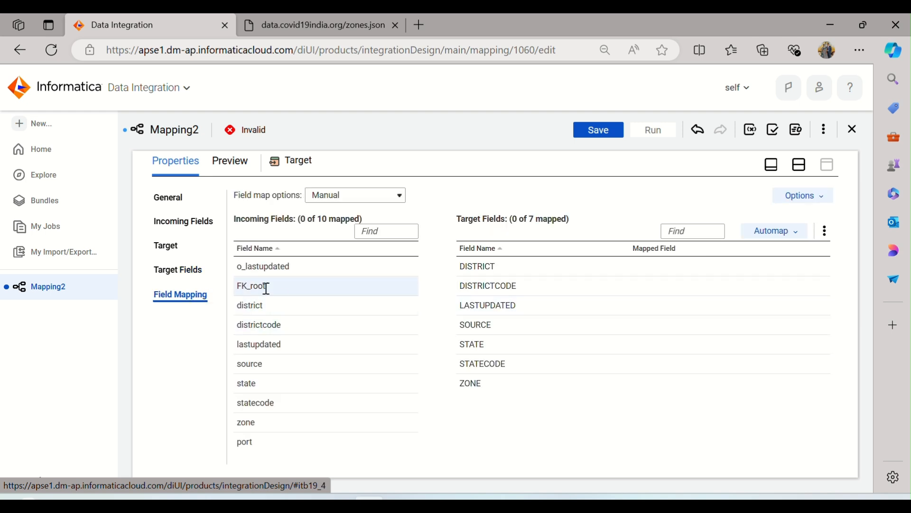
drag(278, 267, 622, 309)
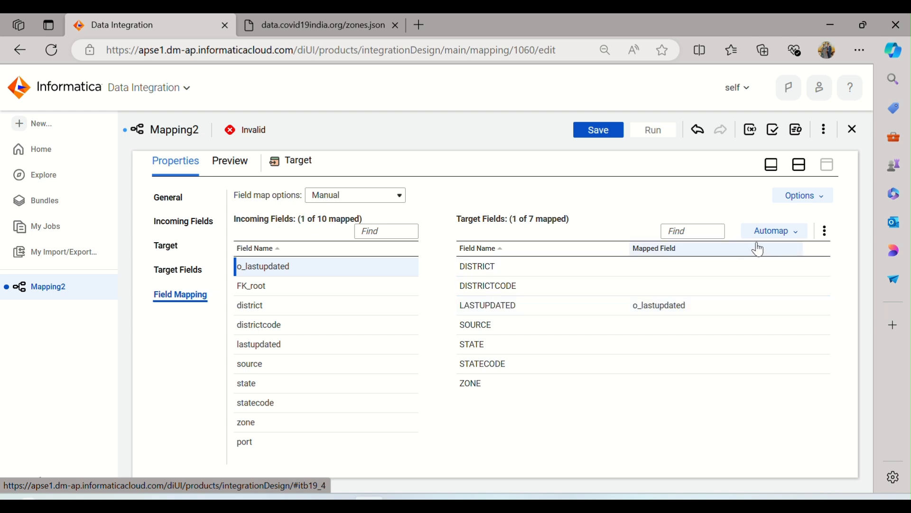
Automap the remaining incoming fields to their matching Target fields, and restore the split view with the mapping canvas
click(781, 233)
click(774, 274)
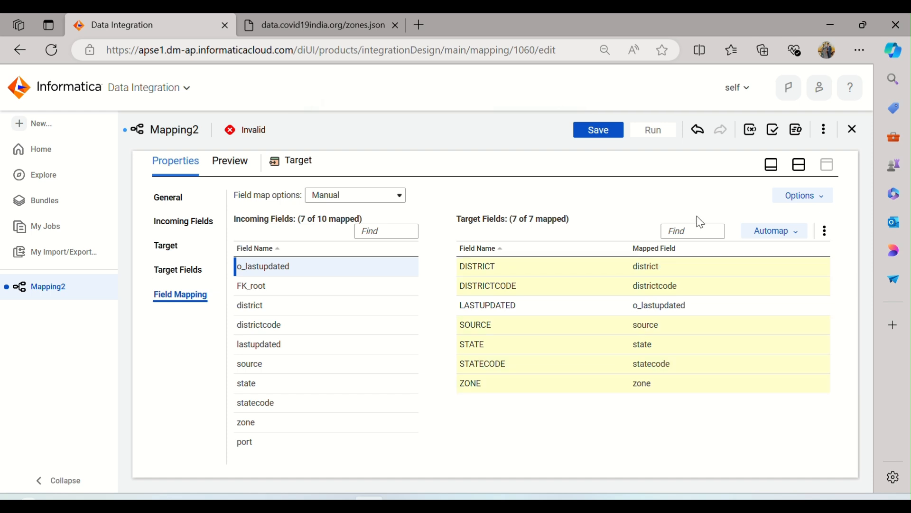
click(800, 170)
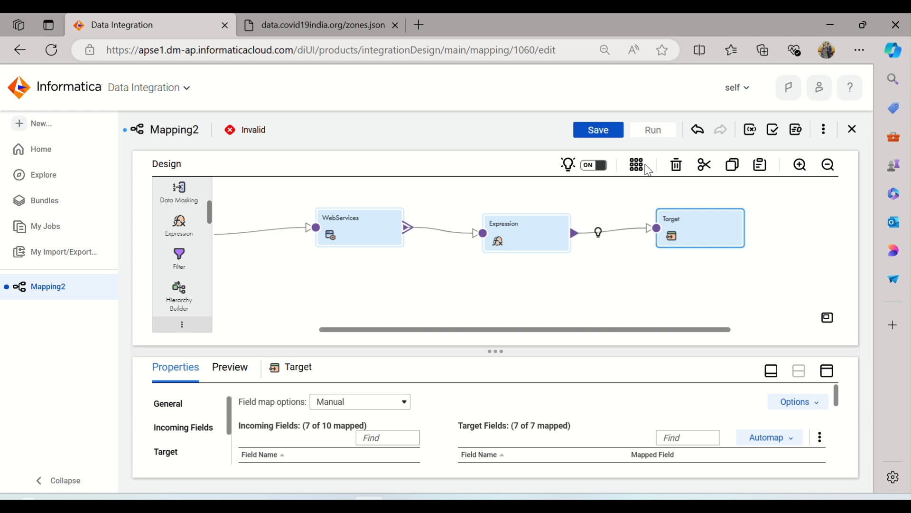
Arrange all transformations in line on the design canvas and save the mapping
click(648, 170)
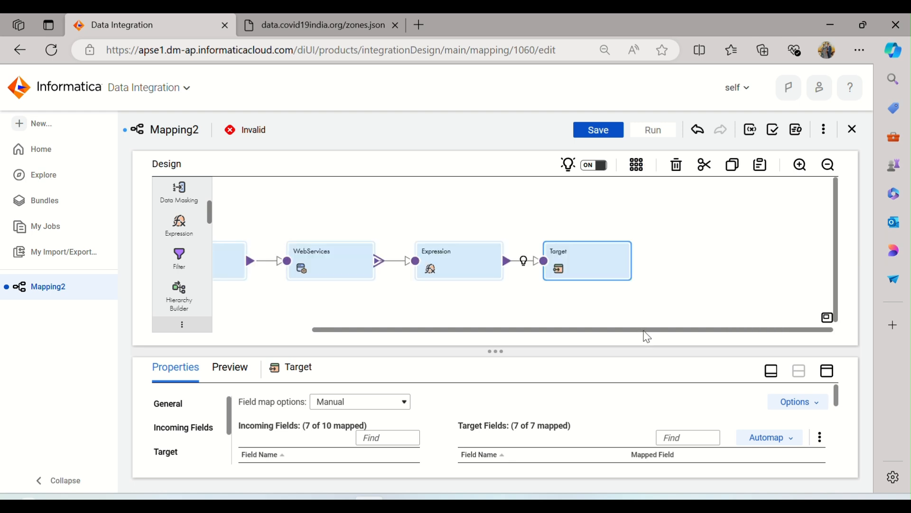
drag(645, 332, 556, 335)
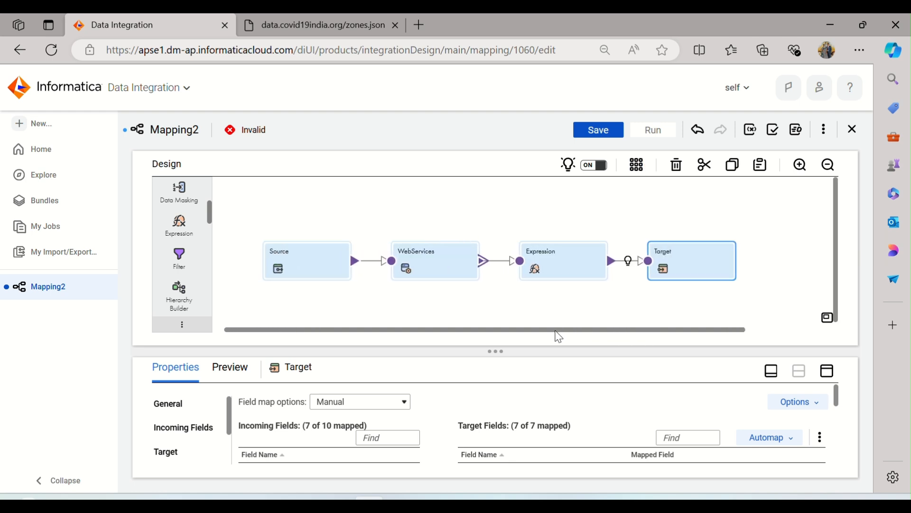
click(602, 135)
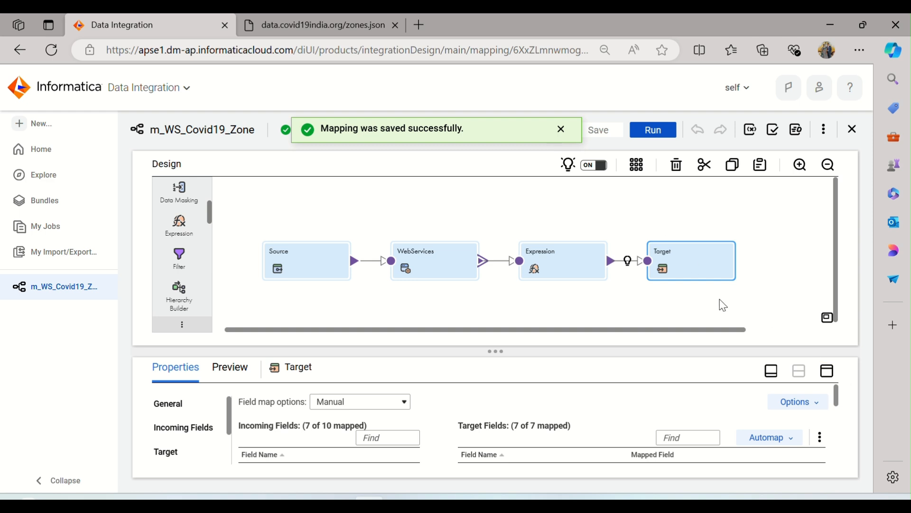
click(489, 218)
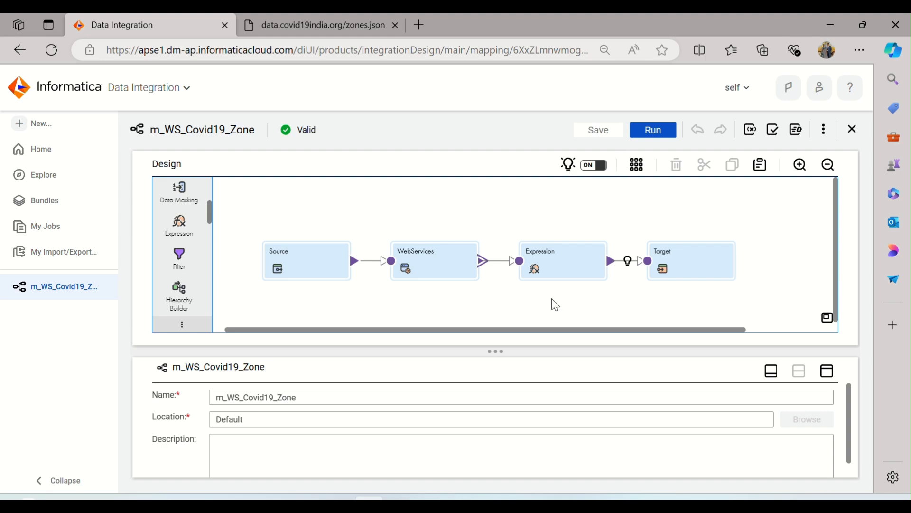
Check Step 10, about running the mapping and verifying the data, in the Informatica PC.txt notes and return to the mapping
key(alt+Tab)
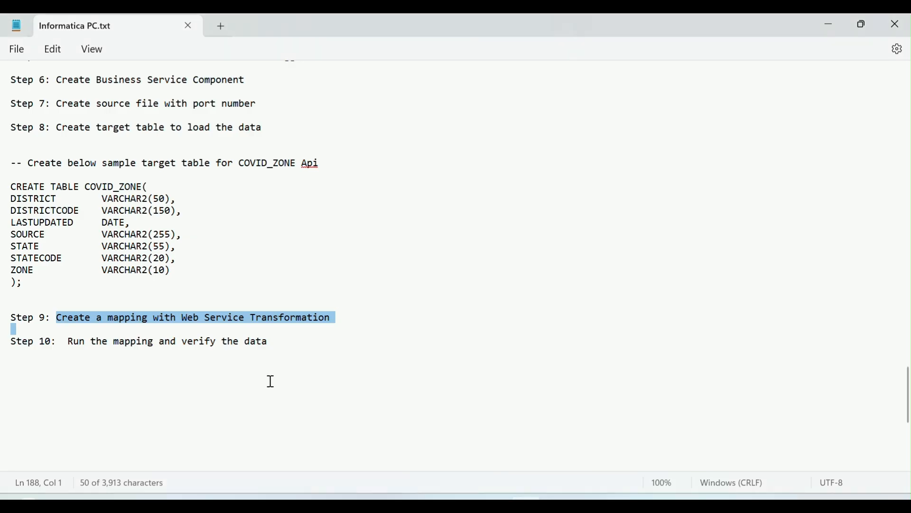
click(71, 327)
drag(73, 342, 266, 359)
key(alt+Tab)
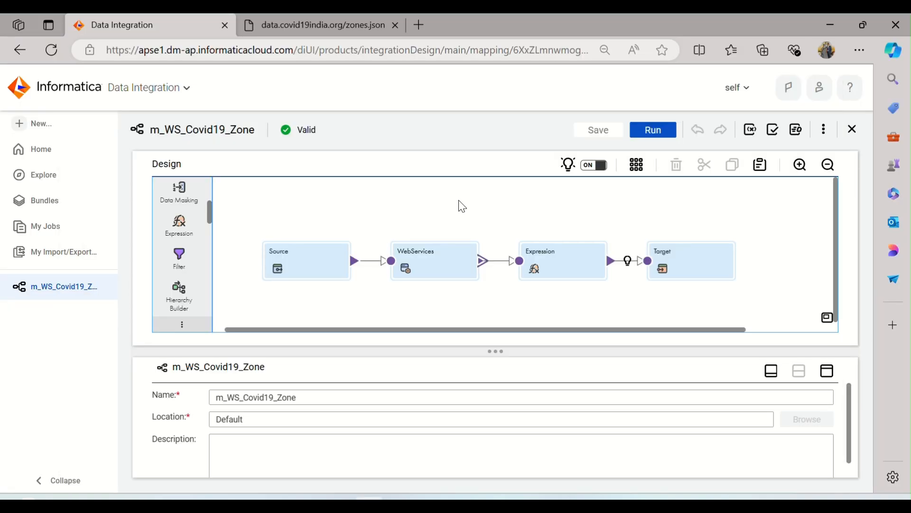
Run the m_WS_Covid19_Zone mapping in the preselected runtime environment and open its entry in the job list
click(650, 131)
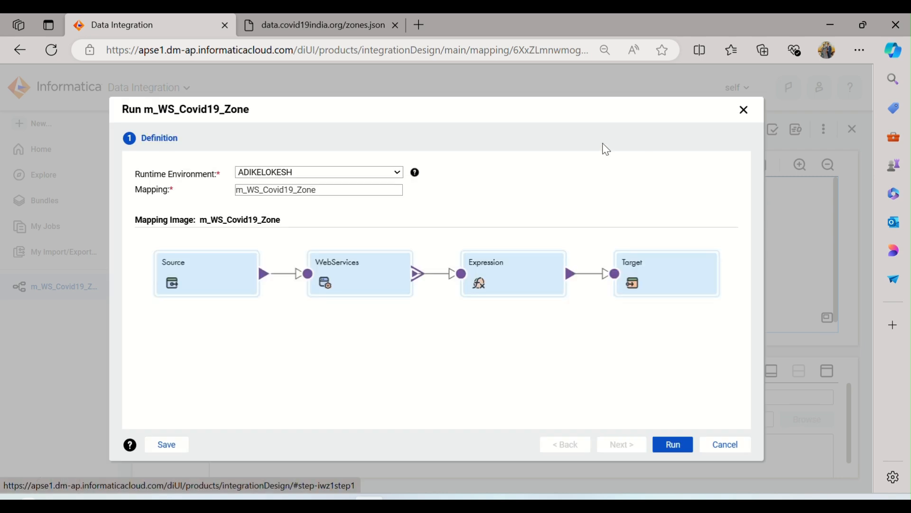
click(673, 447)
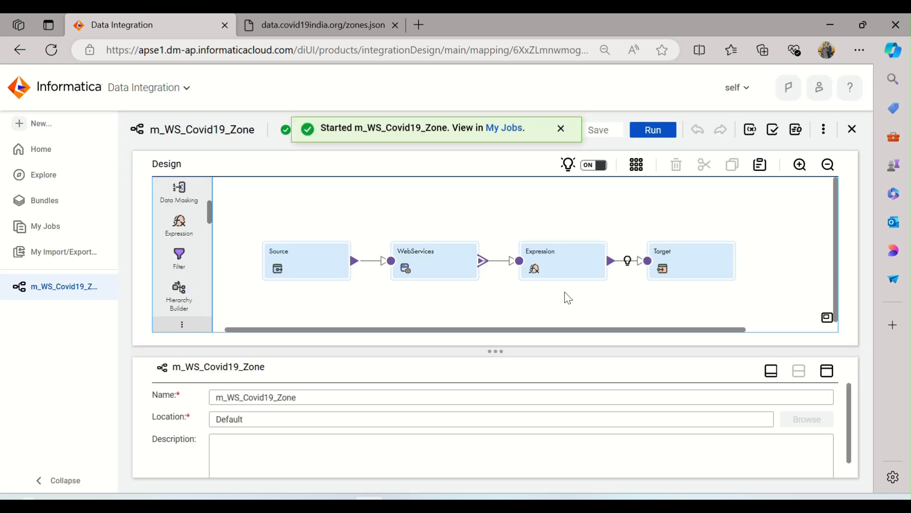
click(505, 137)
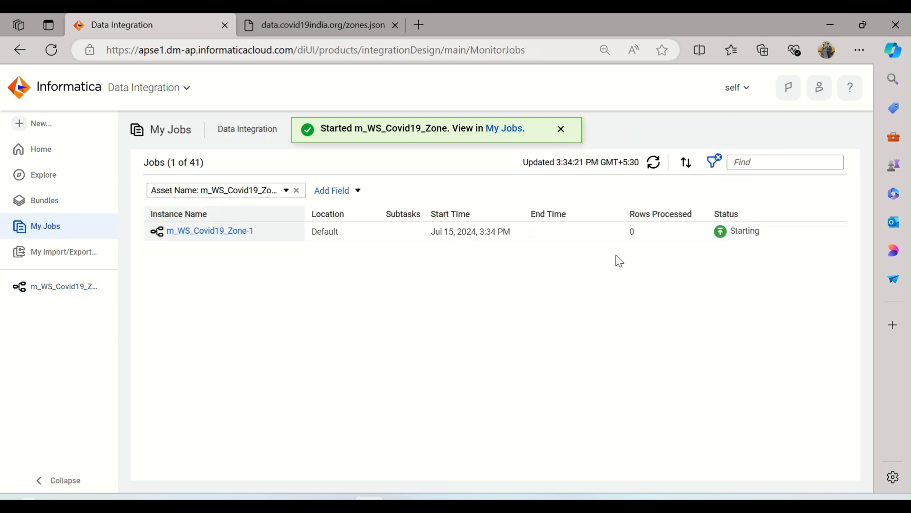
Refresh the job list repeatedly until the m_WS_Covid19_Zone run finishes
click(652, 166)
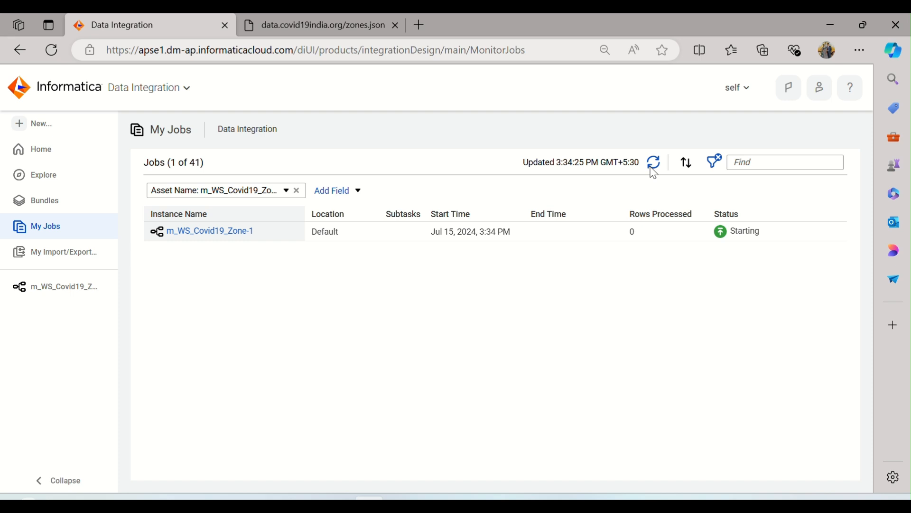
click(652, 169)
click(657, 170)
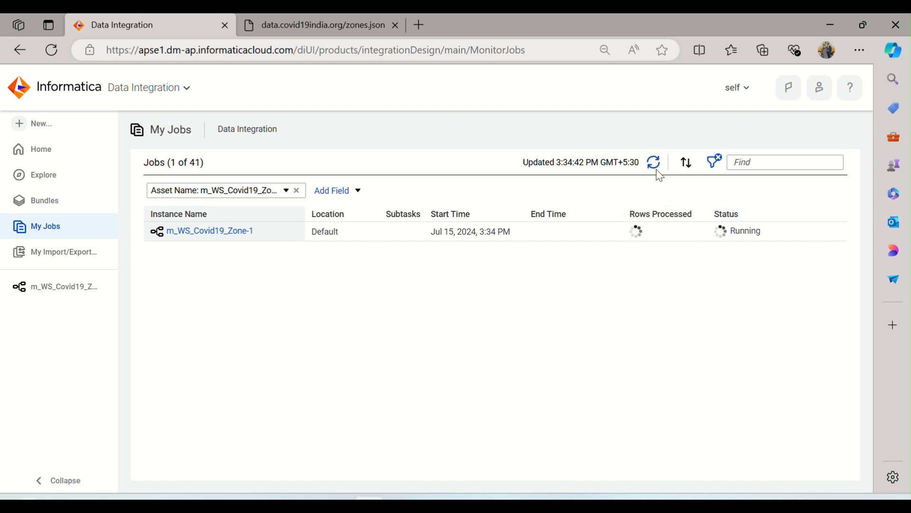
click(657, 170)
click(656, 169)
click(654, 166)
click(653, 166)
click(655, 167)
click(656, 166)
click(658, 163)
click(659, 163)
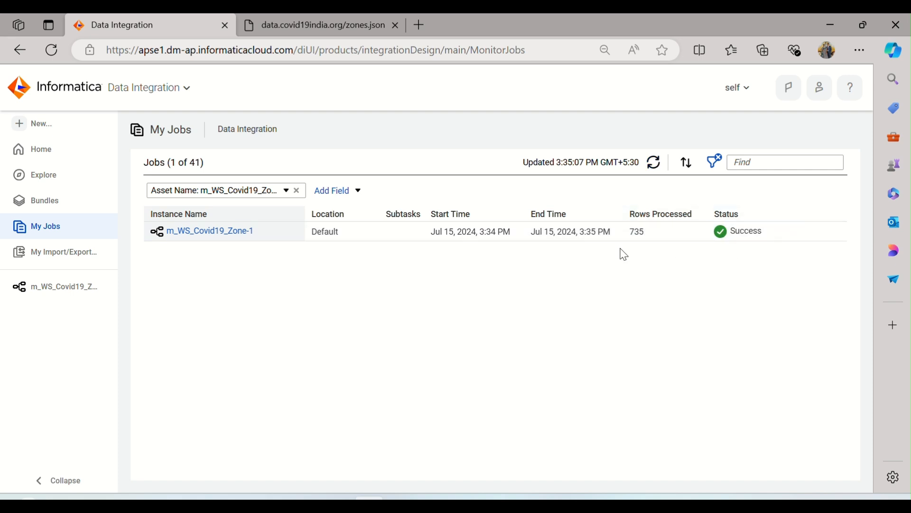
Open the finished job's details, look at the zones.json source data, and check the Source row's success rows
click(244, 232)
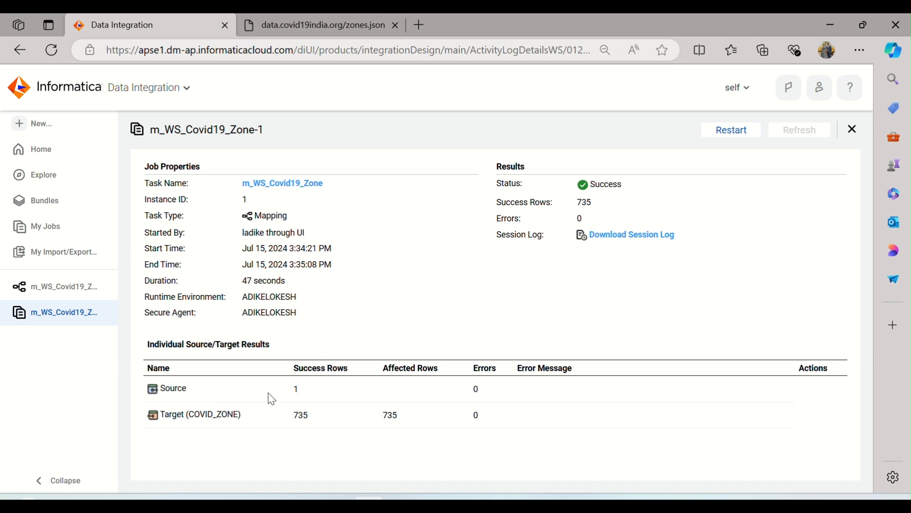
click(317, 28)
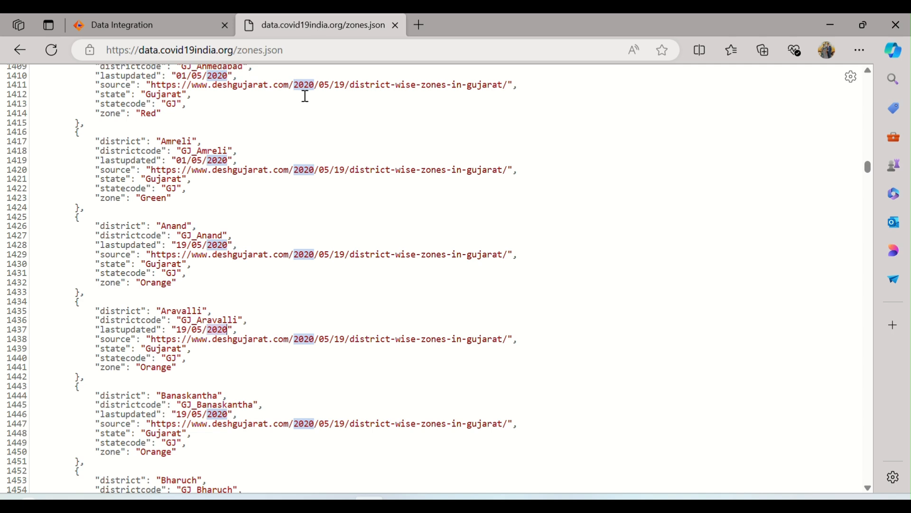
click(232, 122)
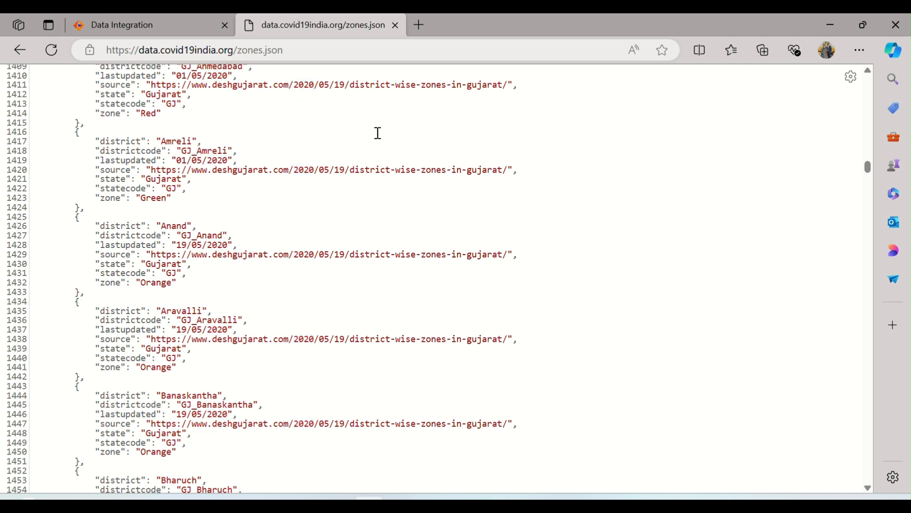
click(121, 25)
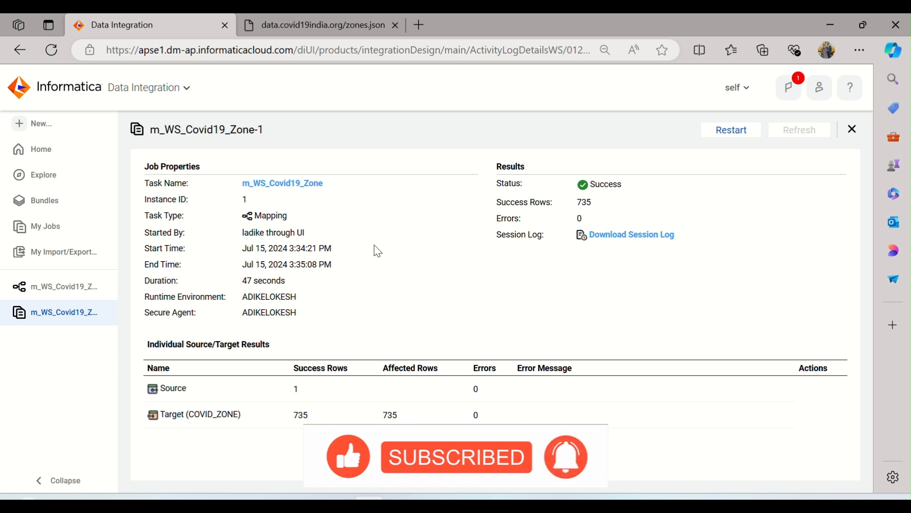
drag(162, 386, 314, 392)
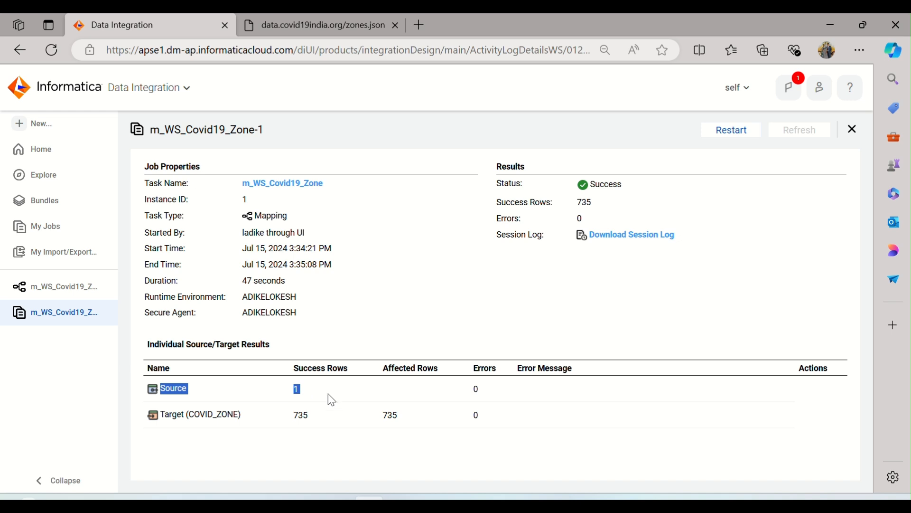
click(323, 392)
Look at the WebServices transformation in the m_WS_Covid19_Zone mapping and return to the job details
click(65, 288)
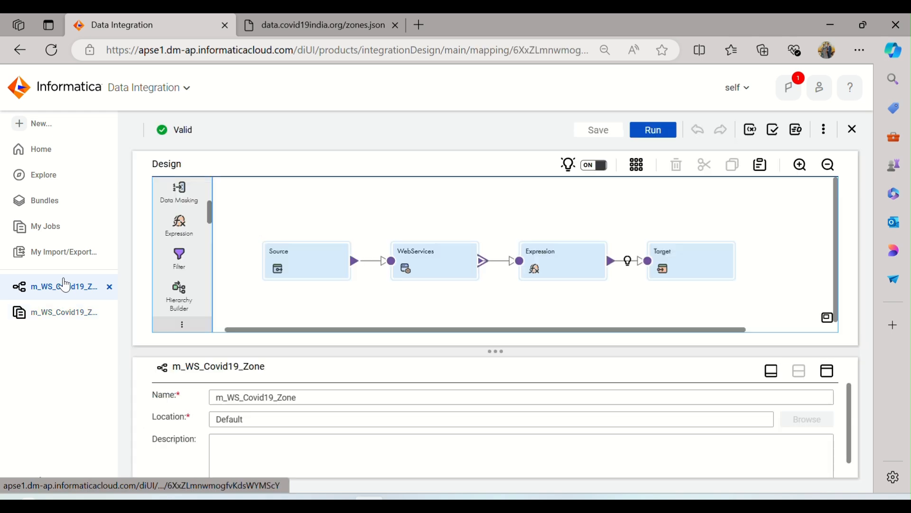
click(429, 263)
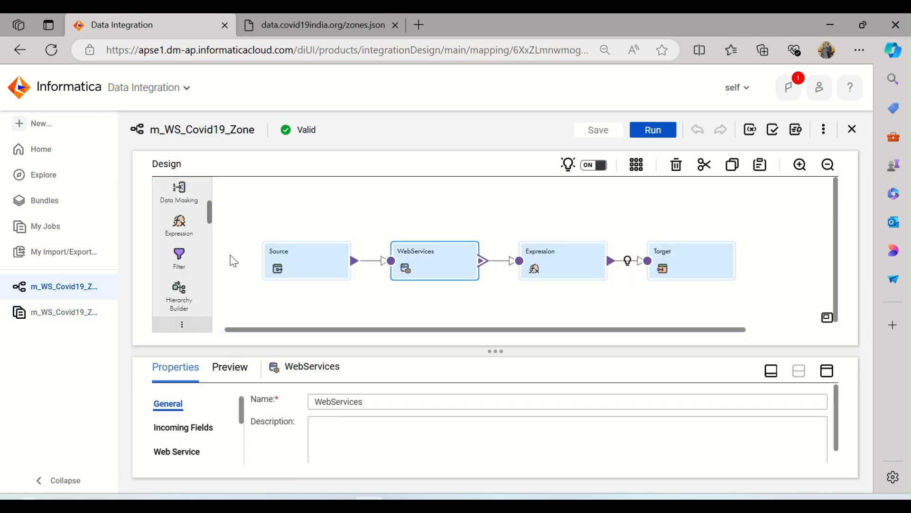
click(72, 312)
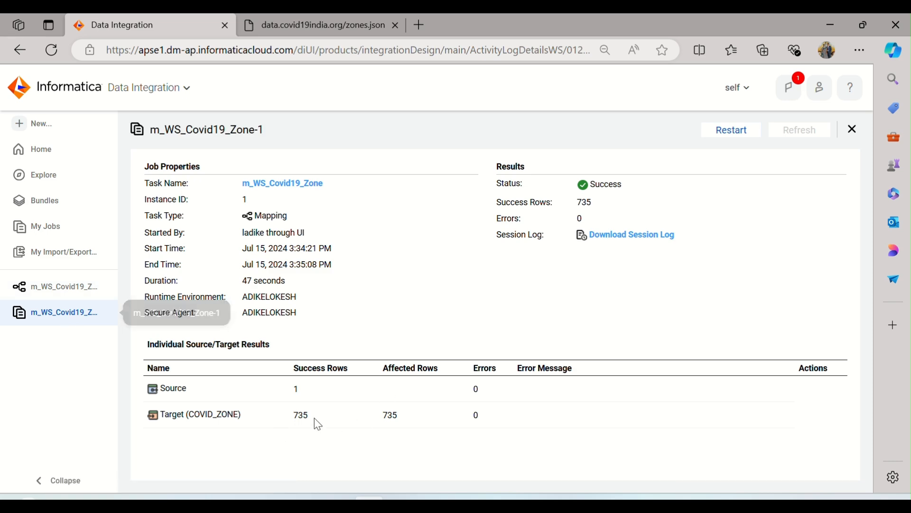
Switch to Oracle SQL Developer, close the COVID_ZONE table view, and run select * from covid_zone in the Target worksheet
click(495, 506)
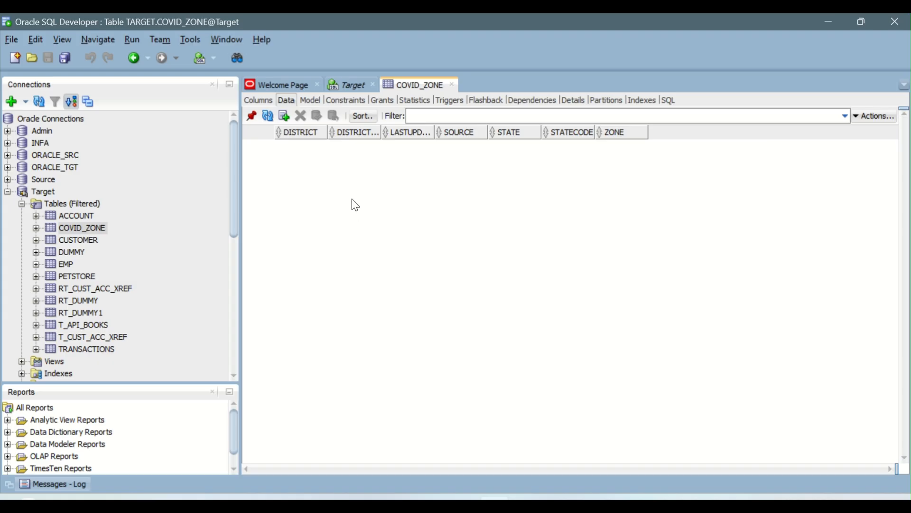
click(452, 85)
click(337, 138)
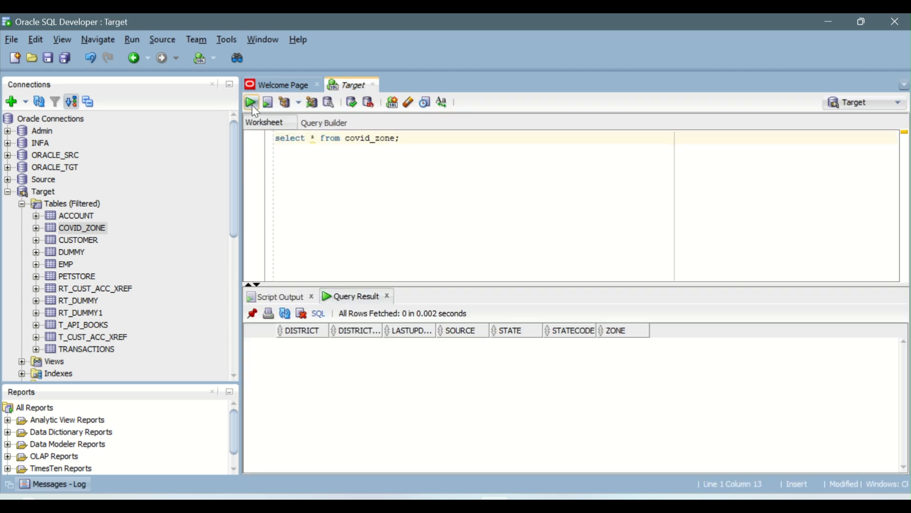
click(251, 103)
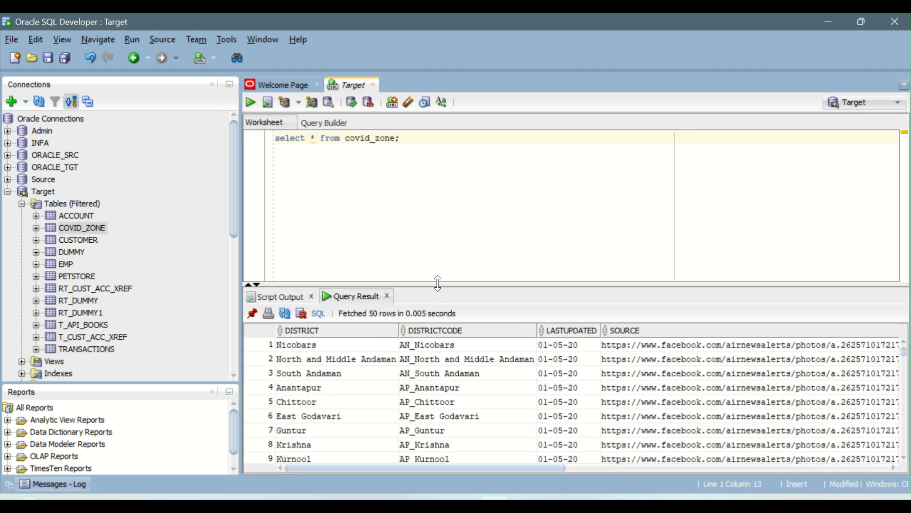
Enlarge the query result and inspect the first row's values across all columns from DISTRICT to ZONE
drag(437, 278, 452, 209)
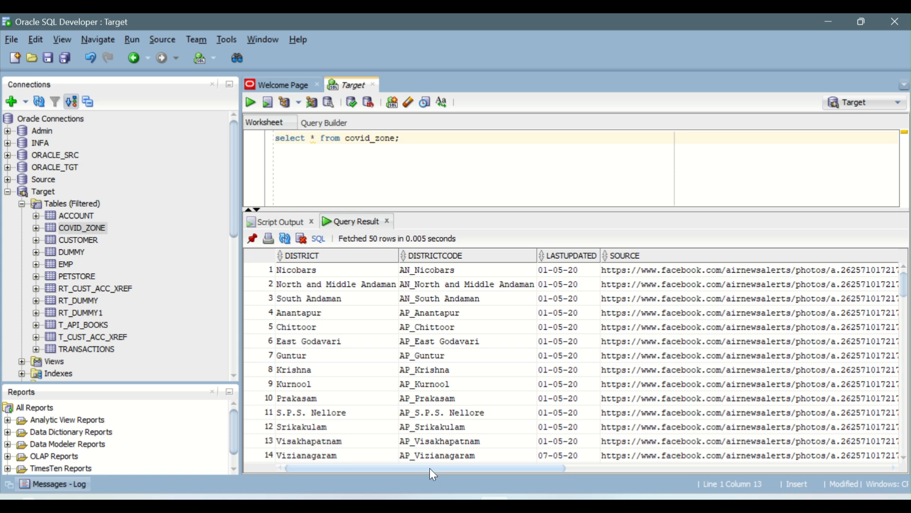
click(300, 269)
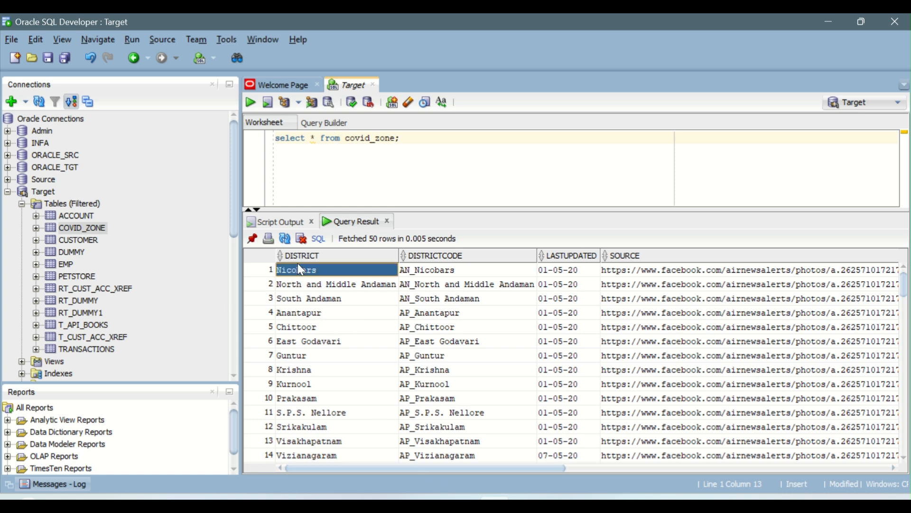
click(408, 272)
click(553, 275)
click(608, 274)
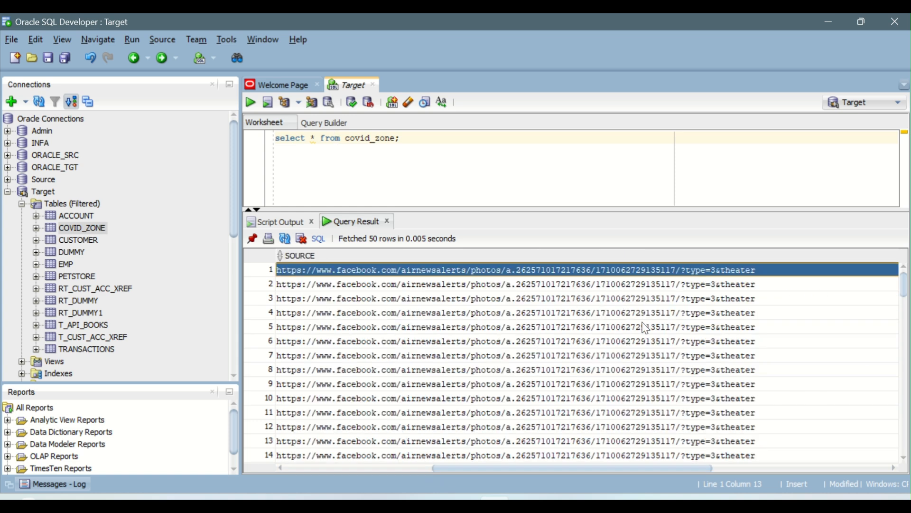
drag(636, 472, 816, 471)
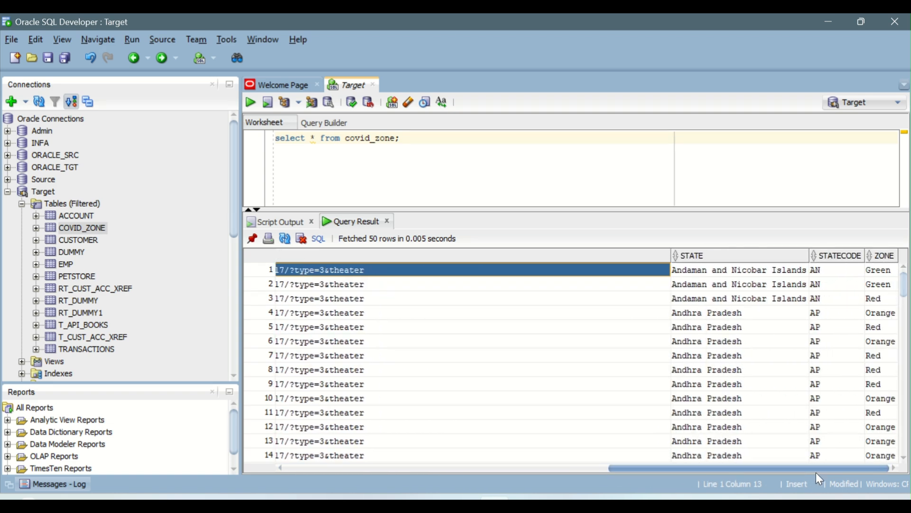
click(753, 272)
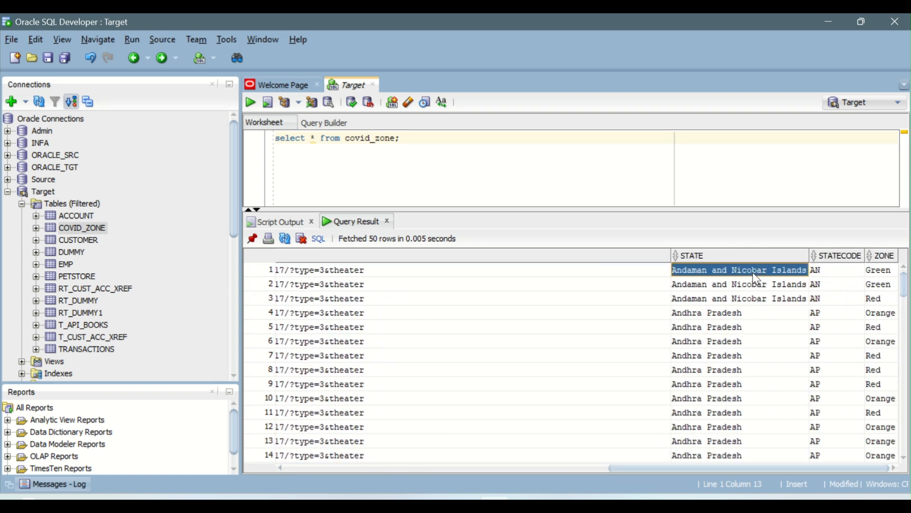
click(860, 270)
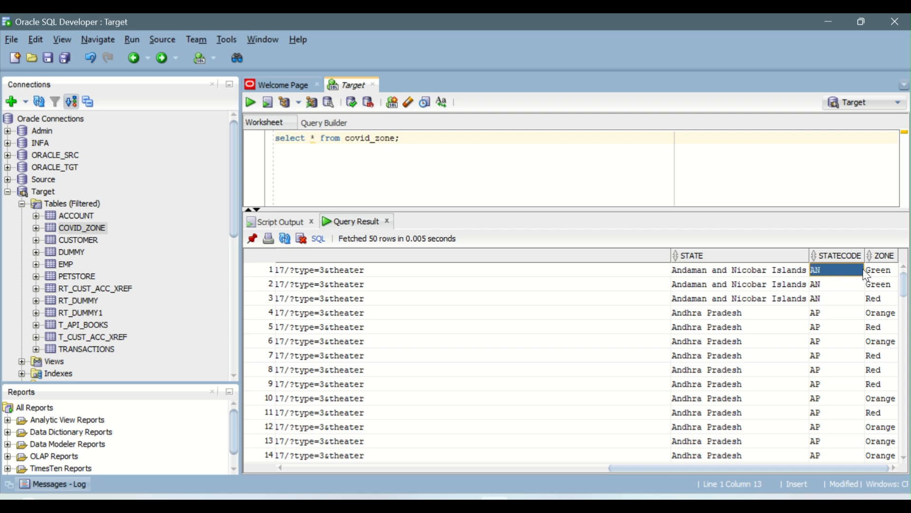
click(873, 269)
drag(730, 467, 378, 469)
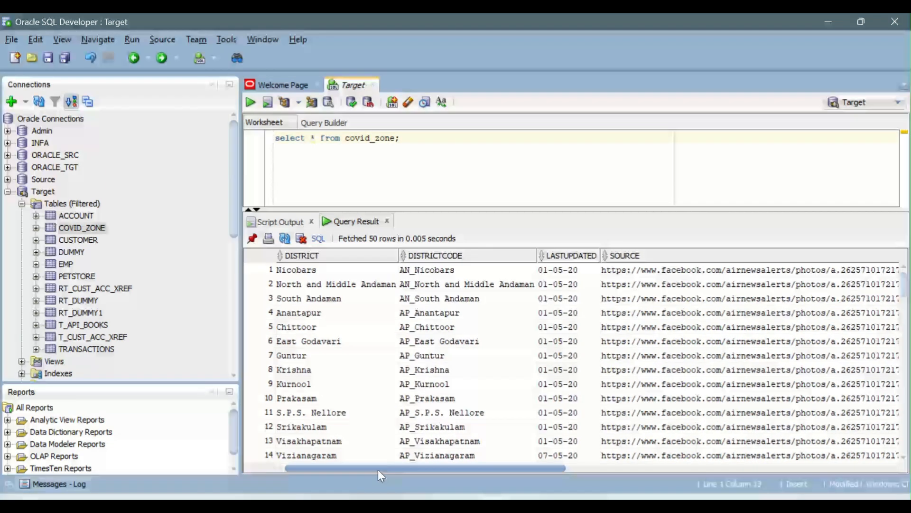
Browse through further loaded COVID_ZONE rows and switch back to the job details in Informatica Data Integration
scroll(390, 354, down, 13)
scroll(389, 354, down, 20)
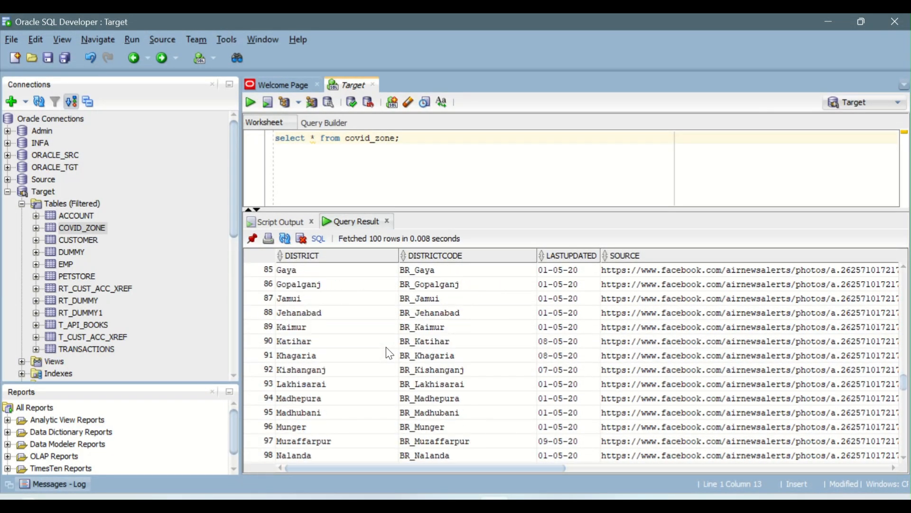
scroll(390, 353, up, 18)
scroll(389, 354, up, 2)
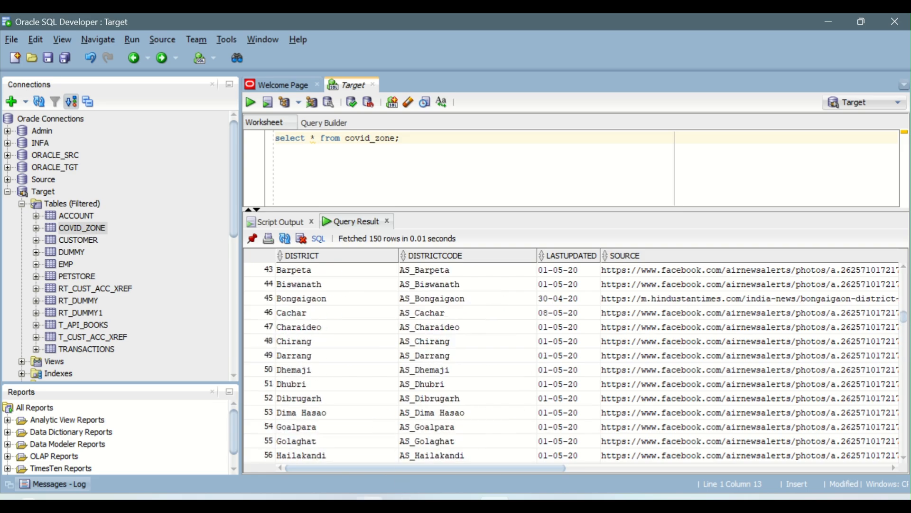
click(370, 504)
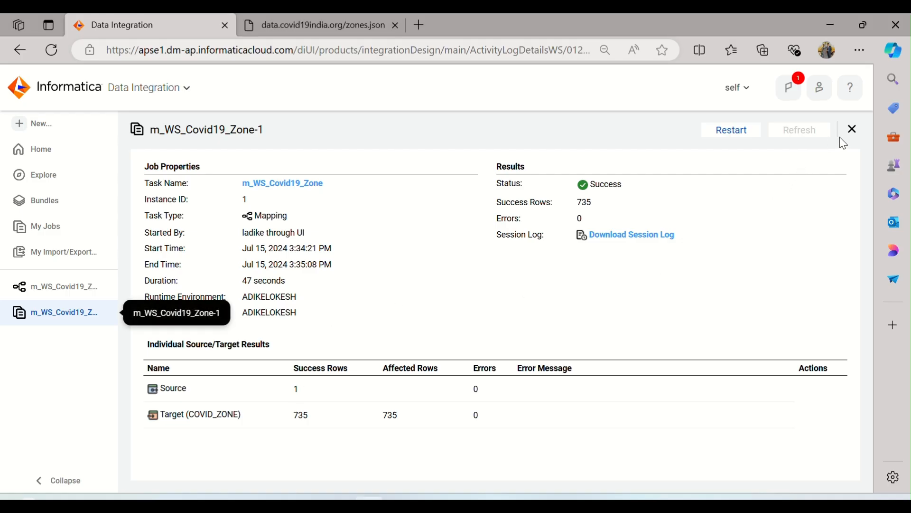